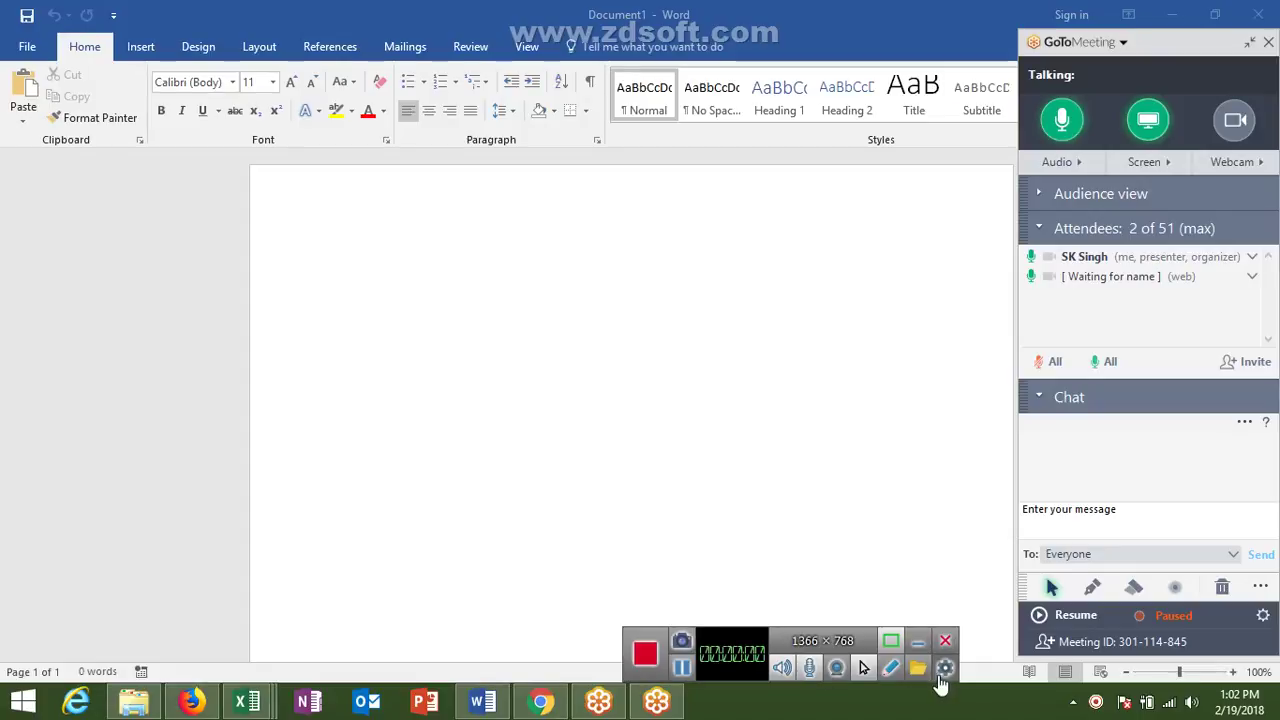
Resume the GoToMeeting recording, collapse its panel to the compact bar, and show Word's Insert tab
click(921, 645)
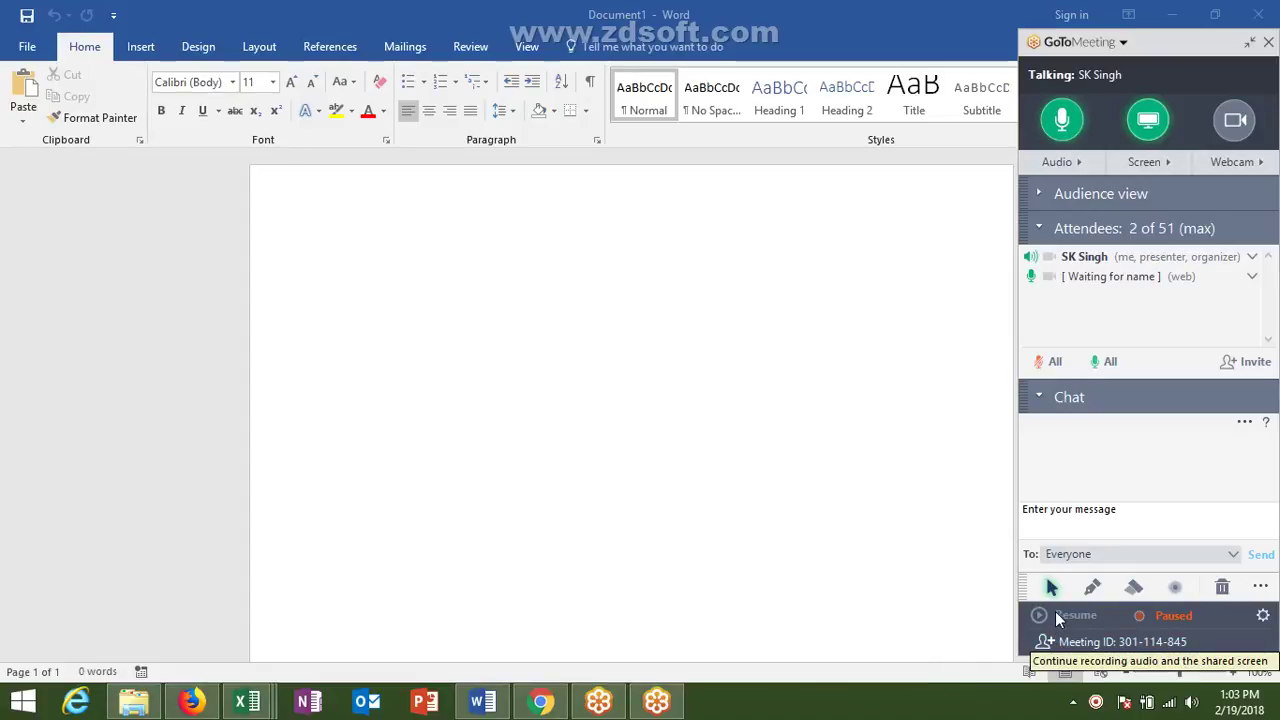
click(1055, 613)
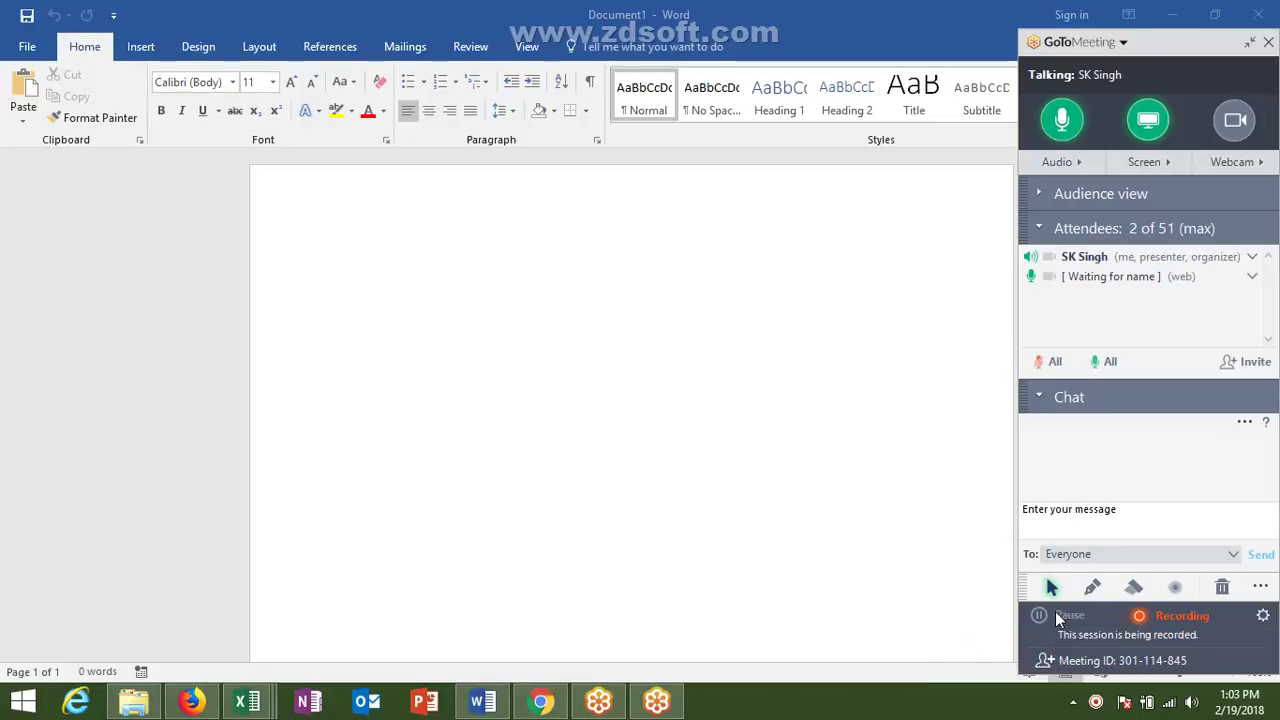
click(1250, 44)
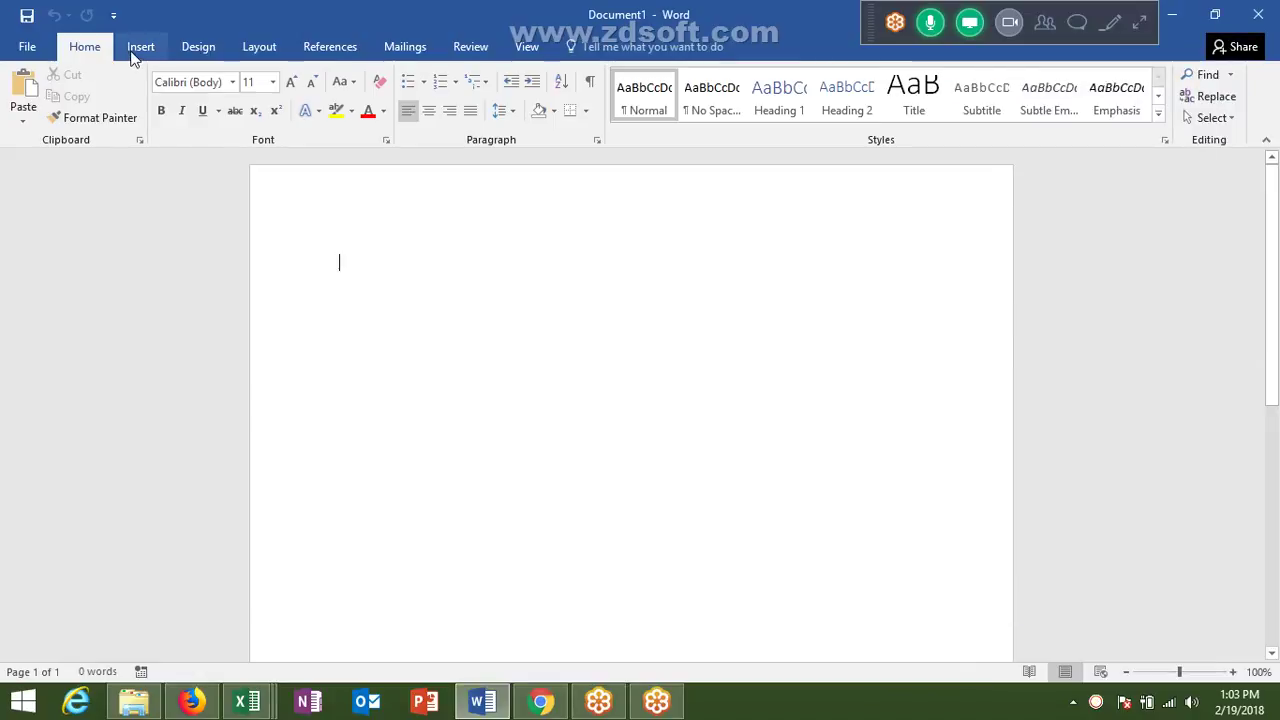
click(140, 47)
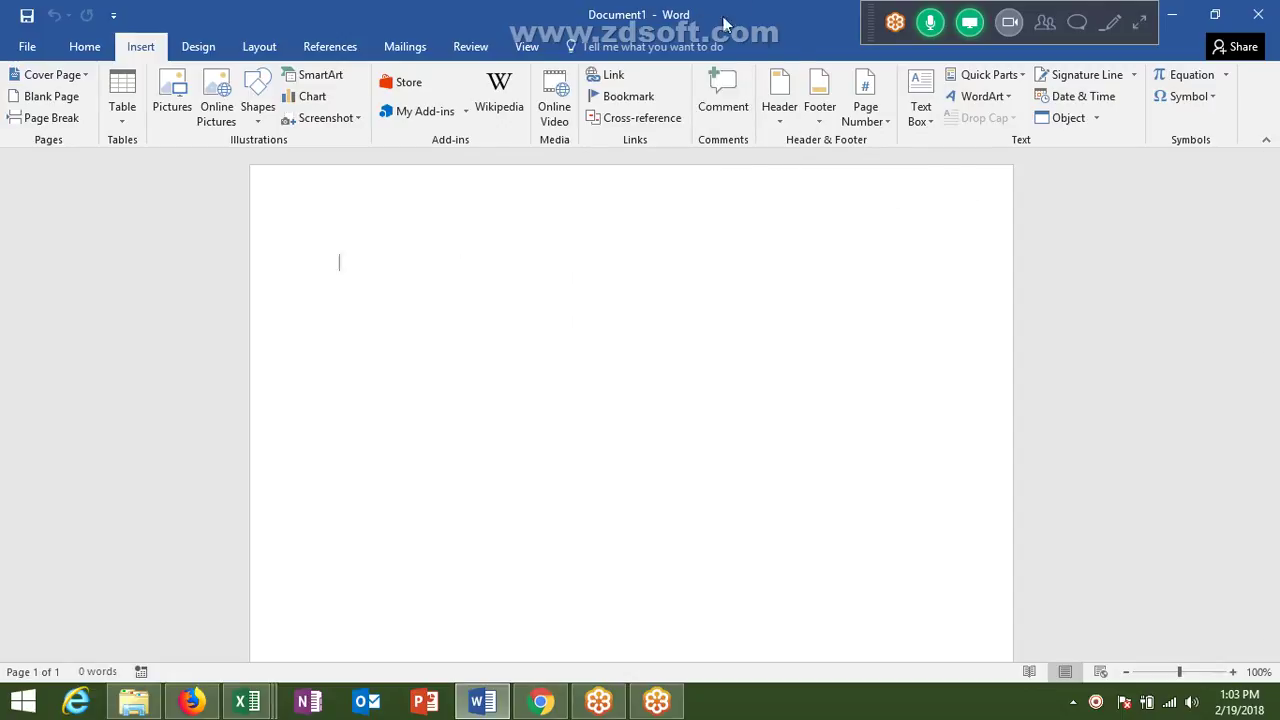
Close the blank Document1 window in Word
click(1258, 14)
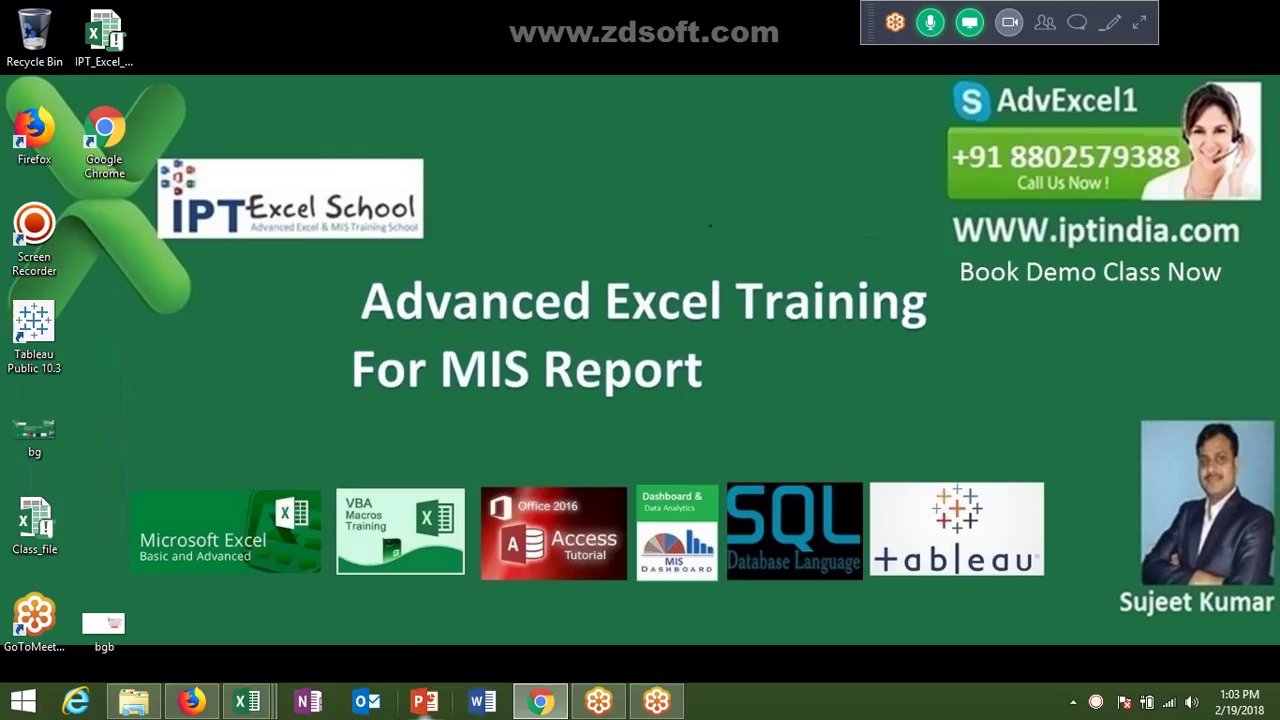
Bring up Firefox, open a new tab and go to google.com
click(207, 703)
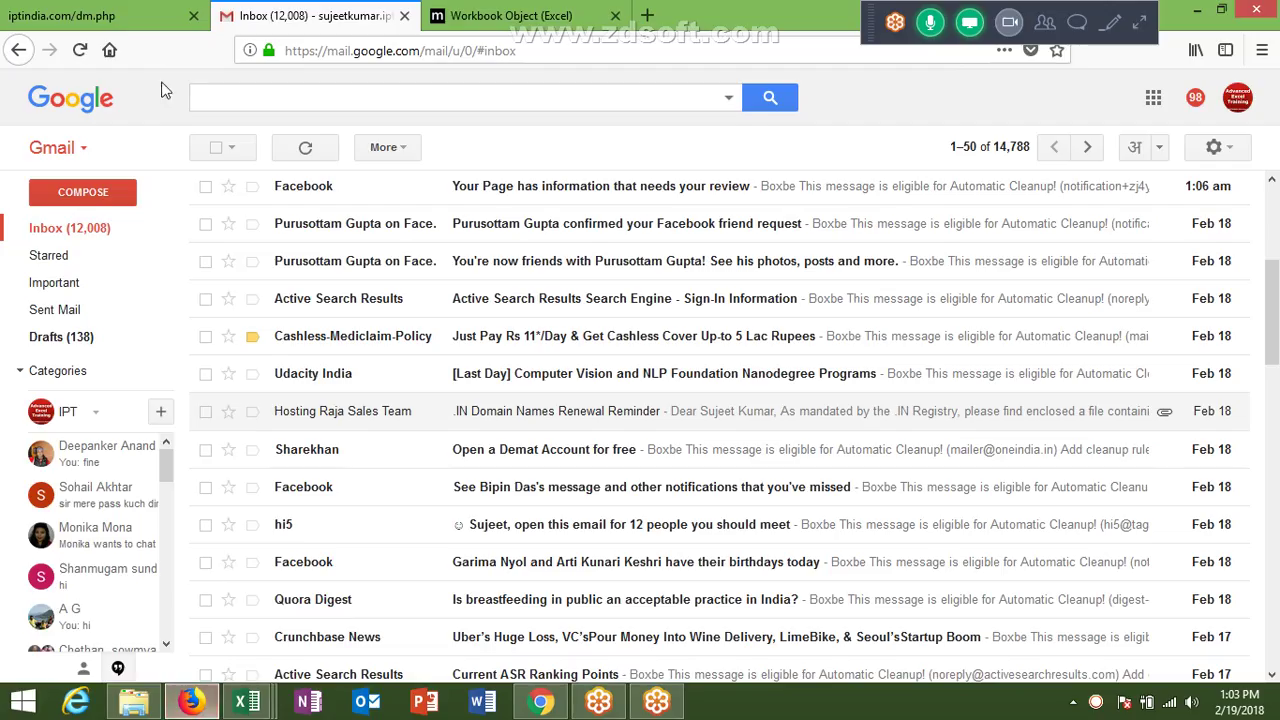
click(648, 15)
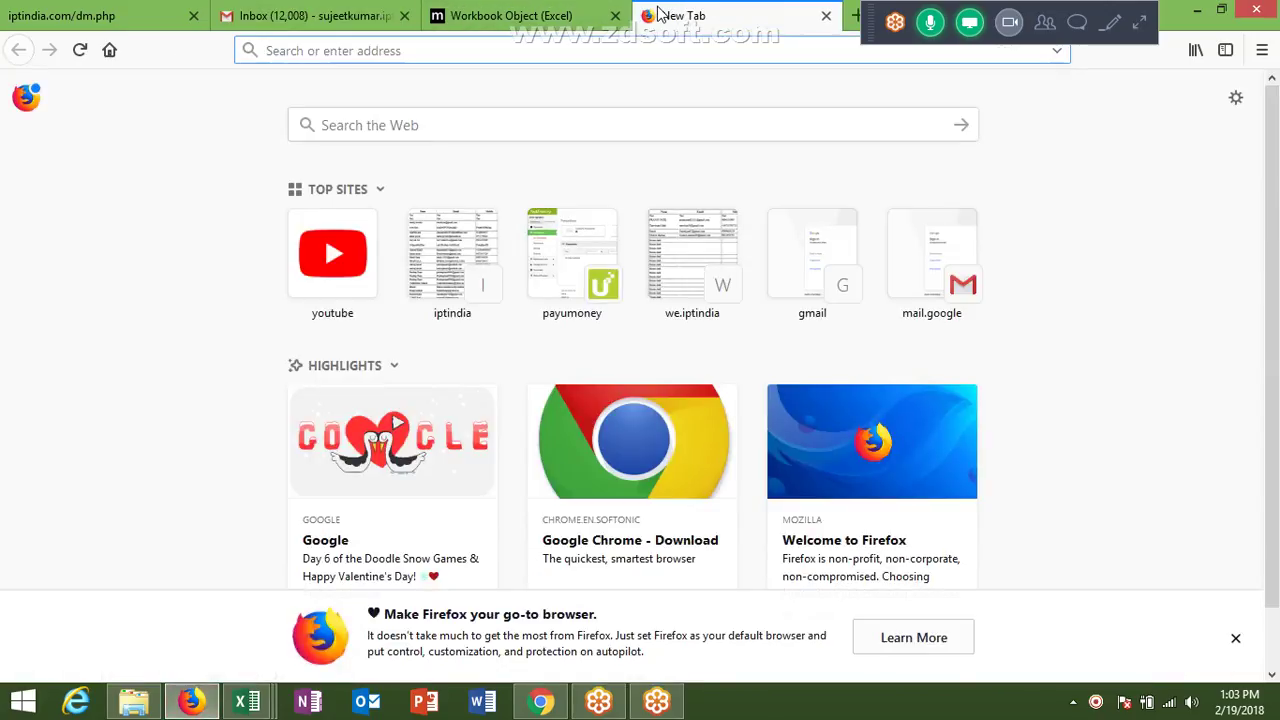
text(google.com/)
key(Return)
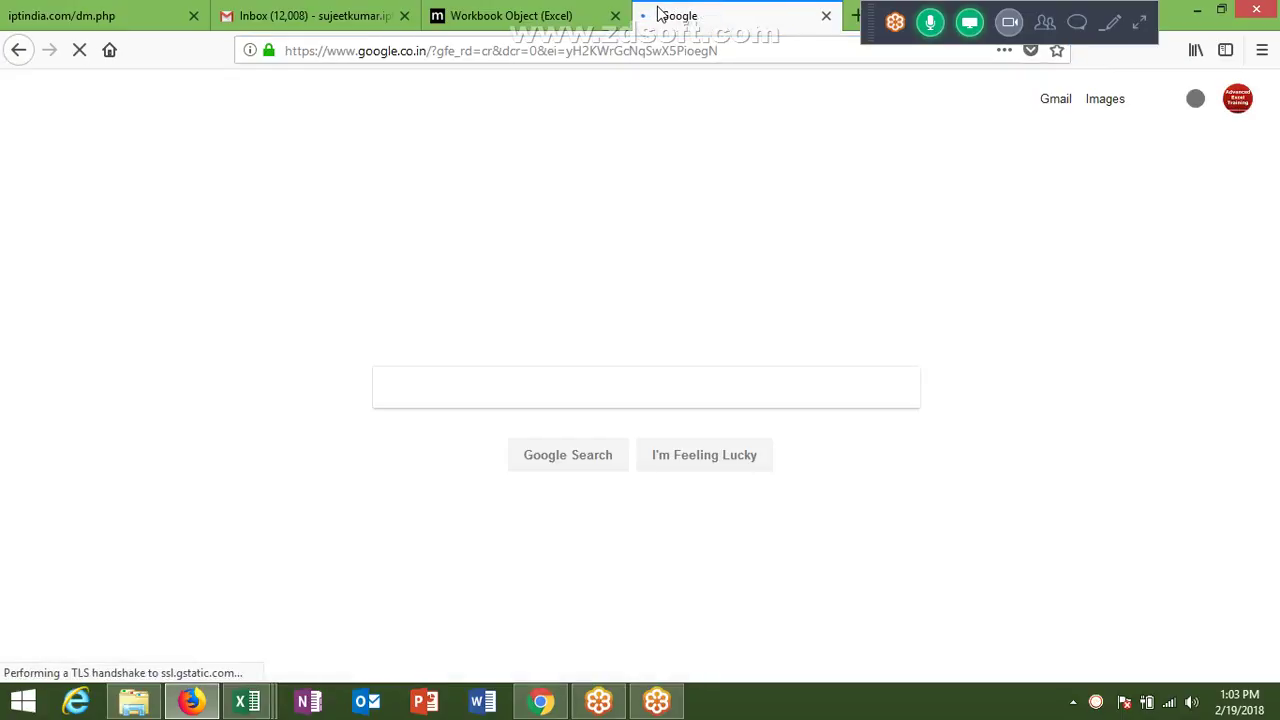
Search Google for 'political theory .doc' and select the DOC tag on the second result
click(426, 400)
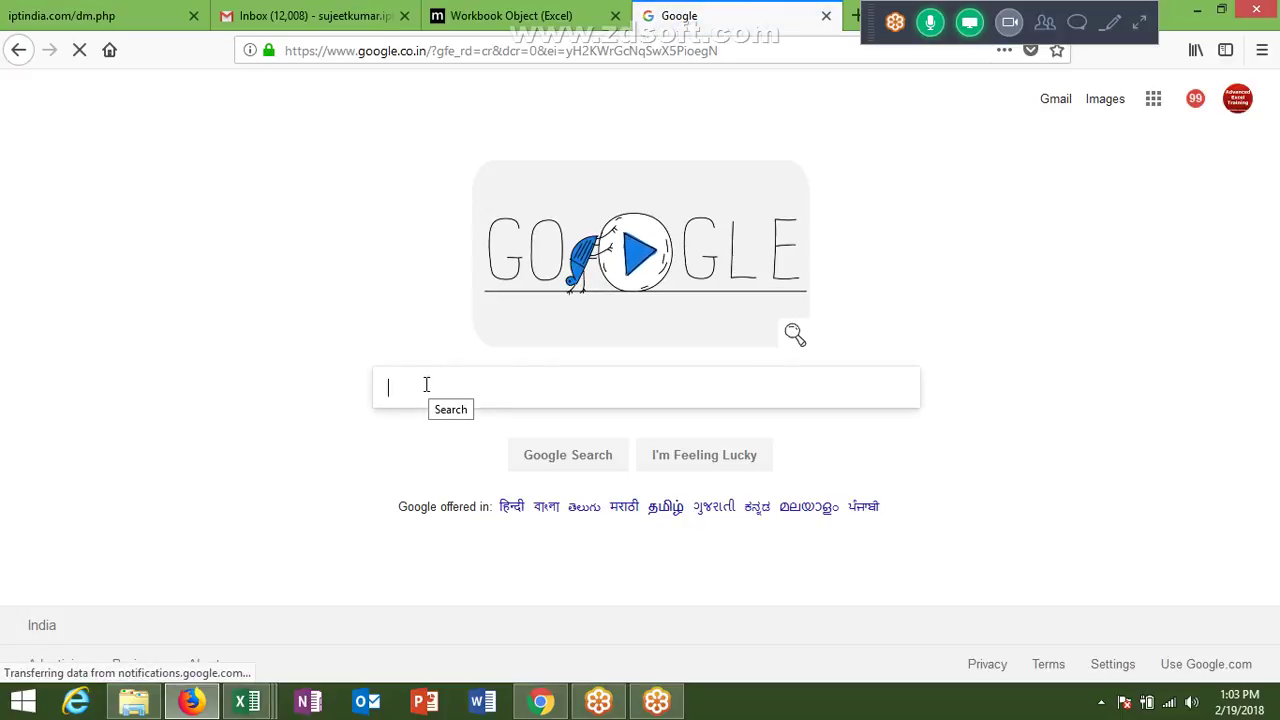
text(M)
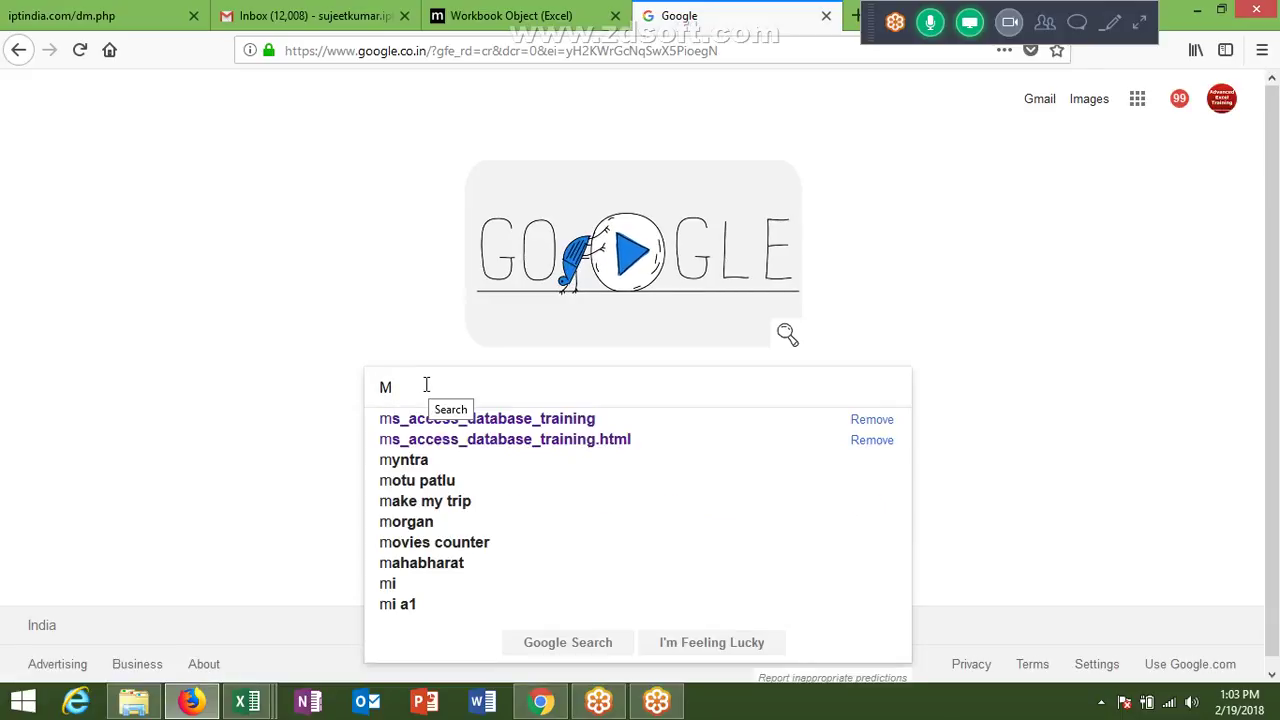
key(BackSpace)
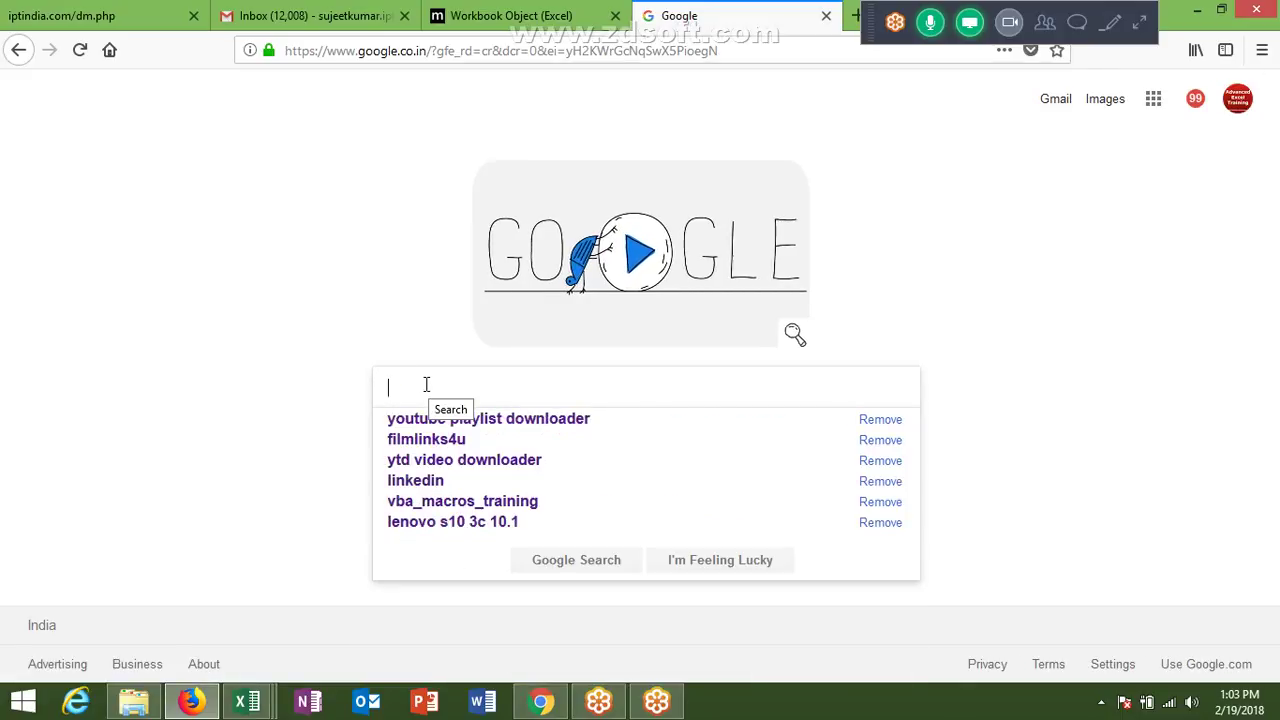
text(polic)
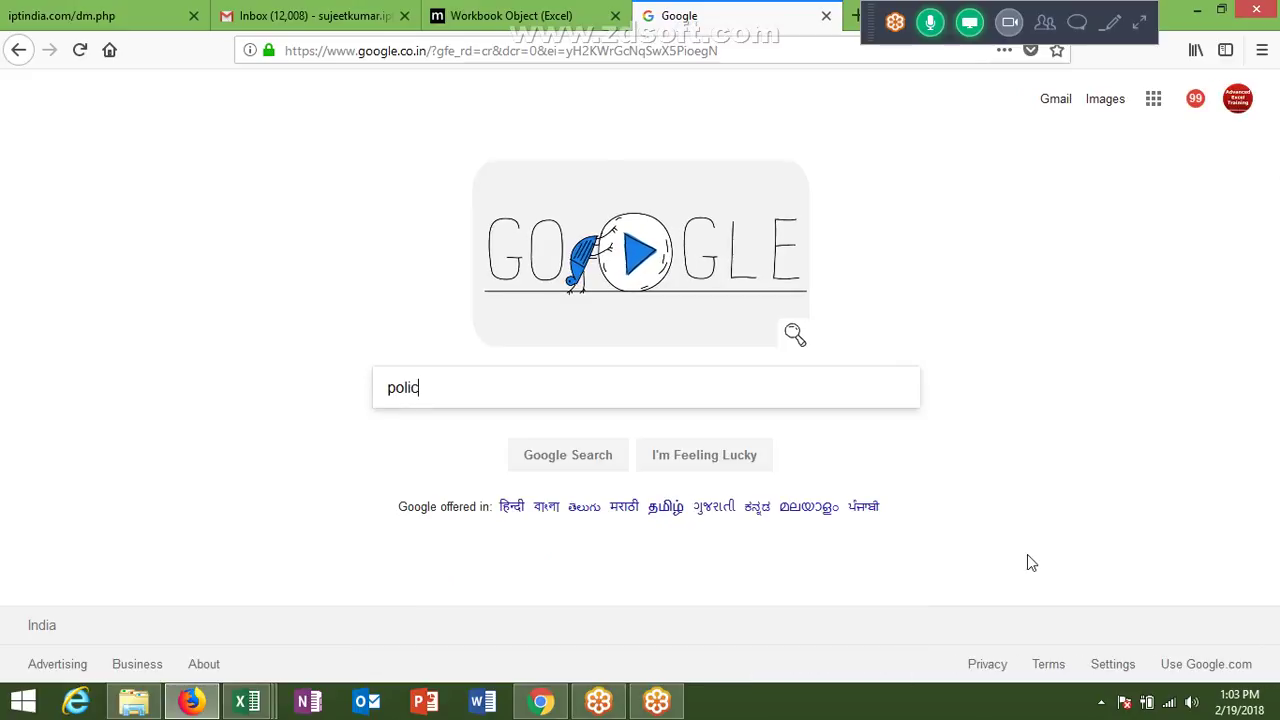
key(BackSpace)
text(ti)
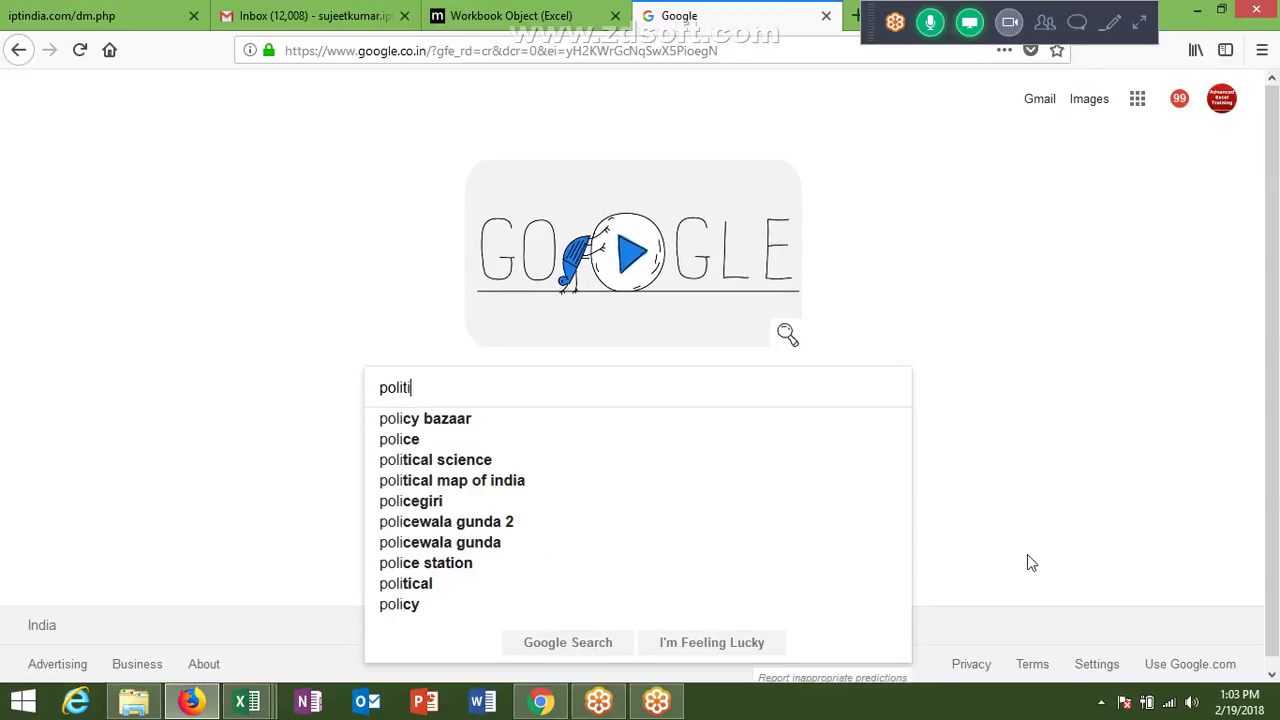
text(cal)
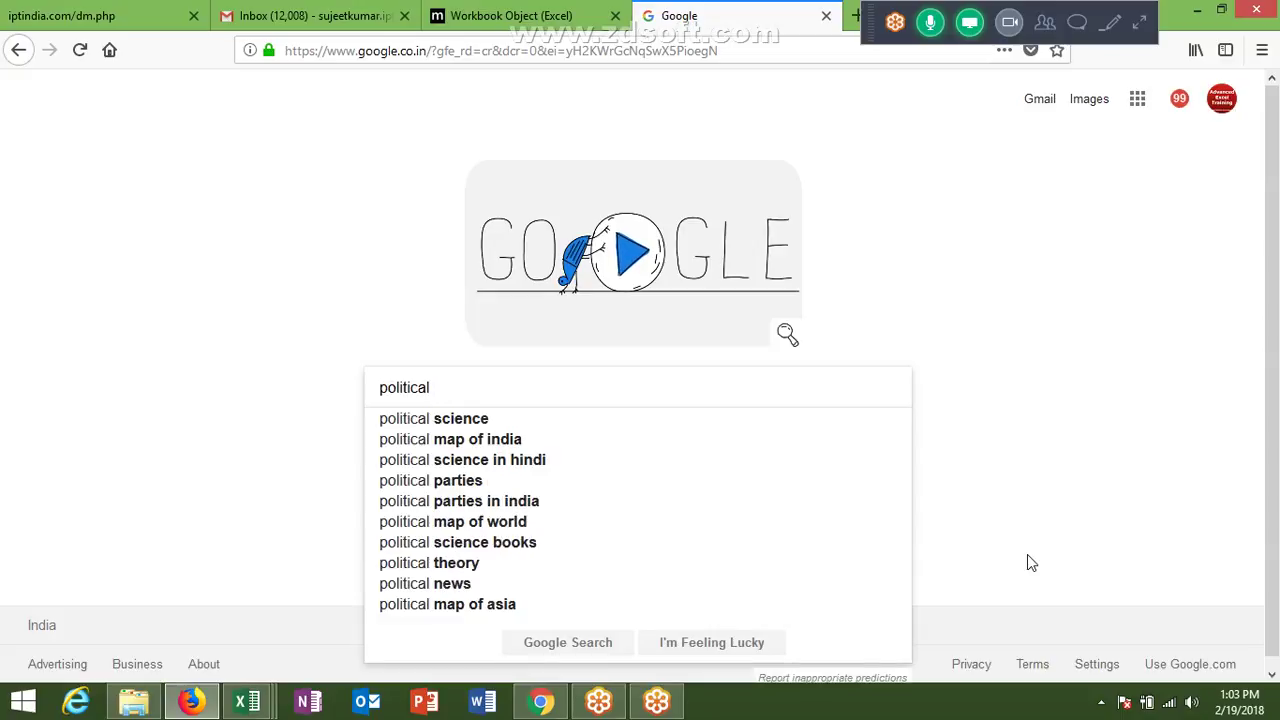
key(Down)
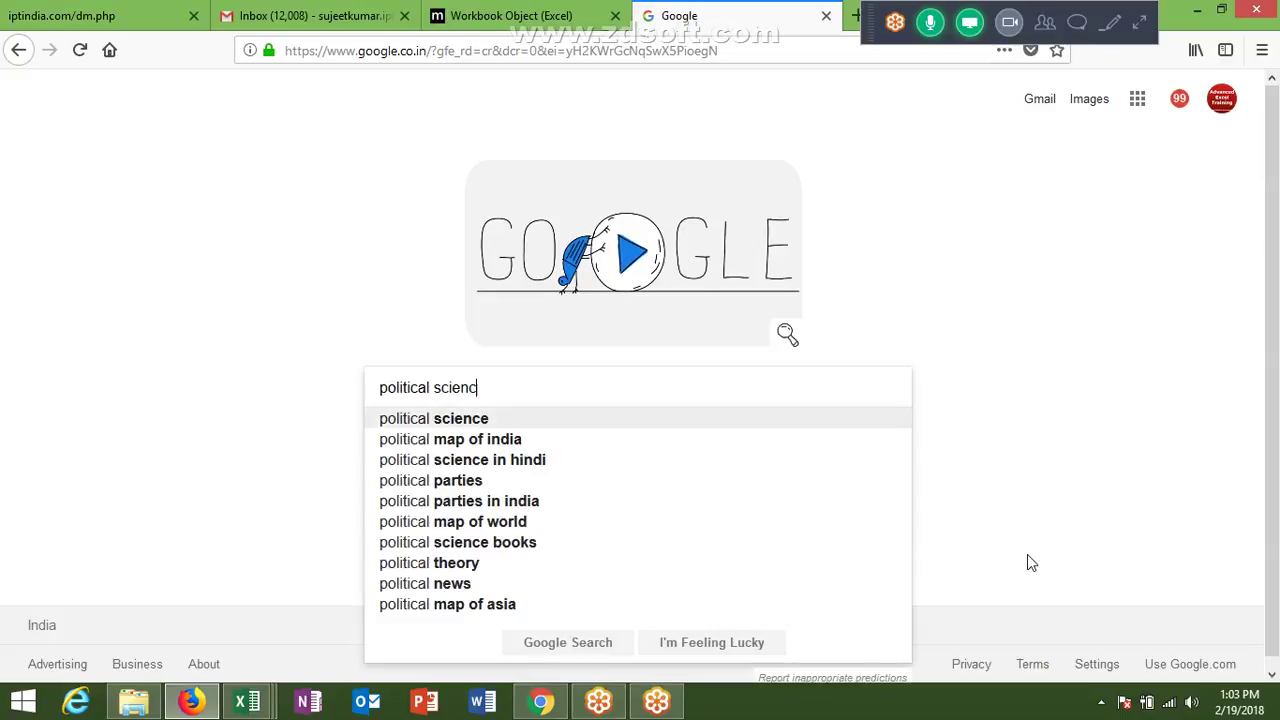
key(BackSpace)
key(BackSpace)
key(BackSpace)
key(BackSpace)
key(BackSpace)
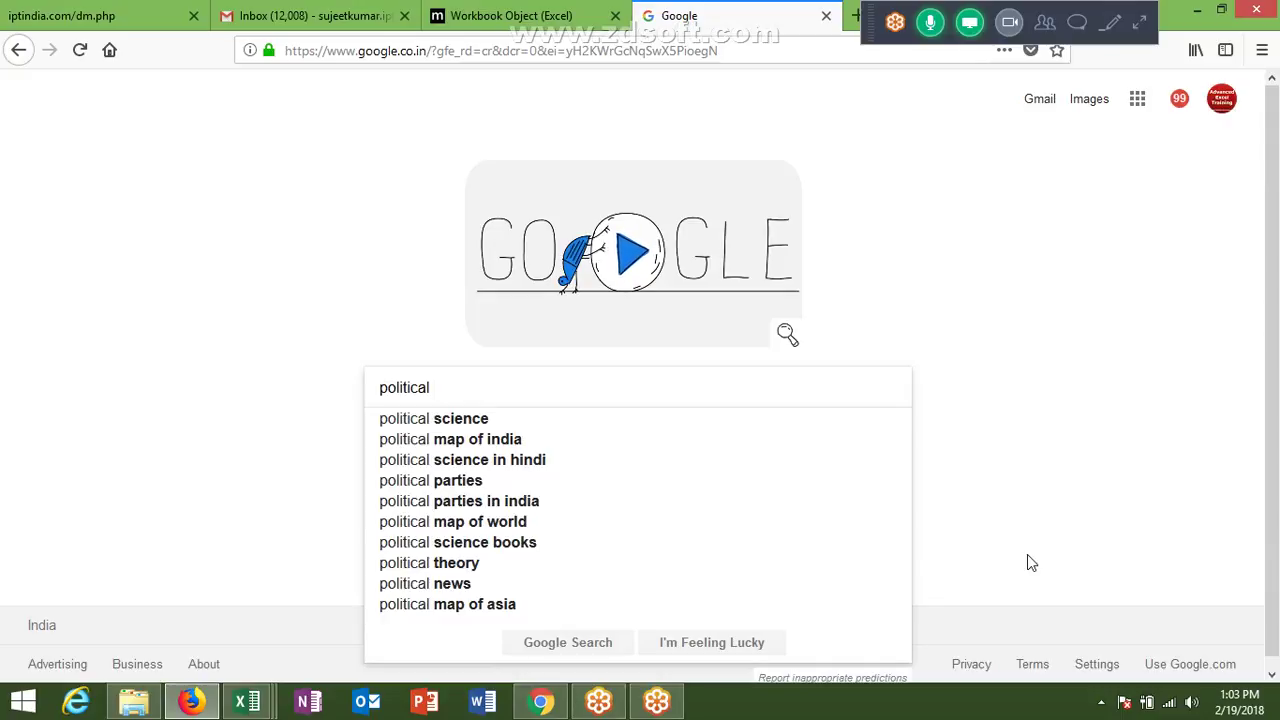
text(the)
key(Down)
key(Down)
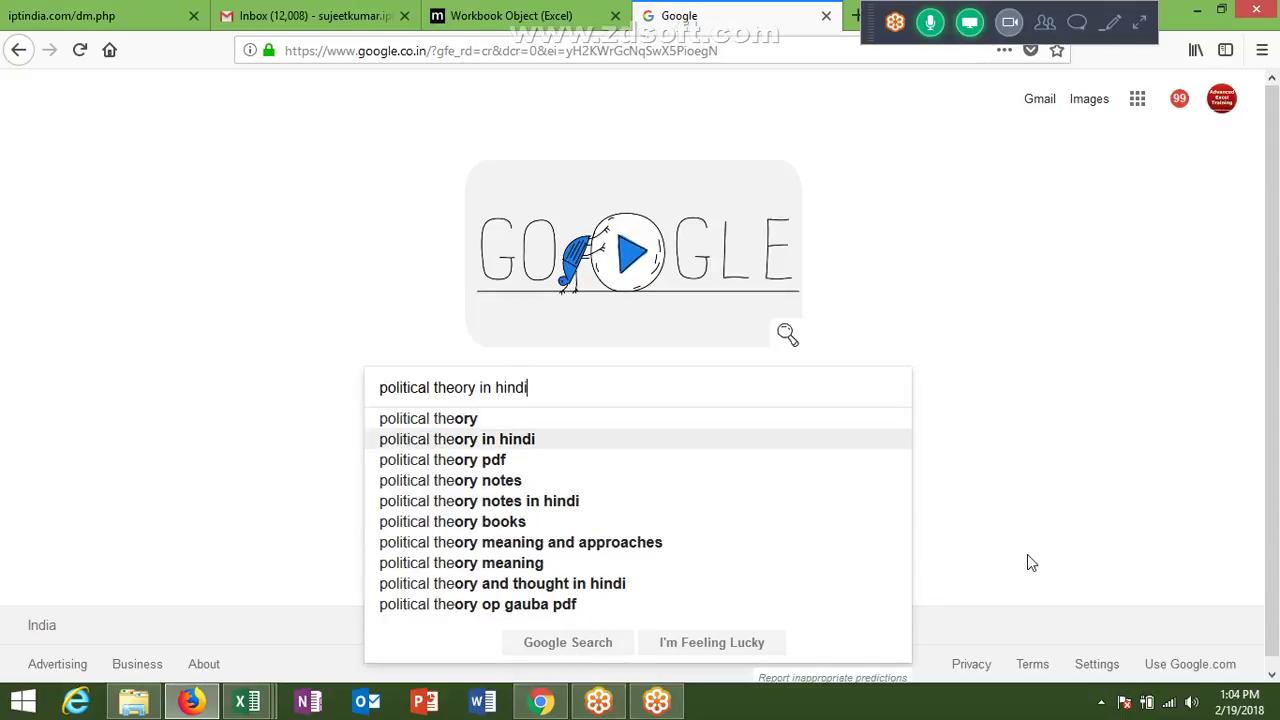
key(Up)
key(End)
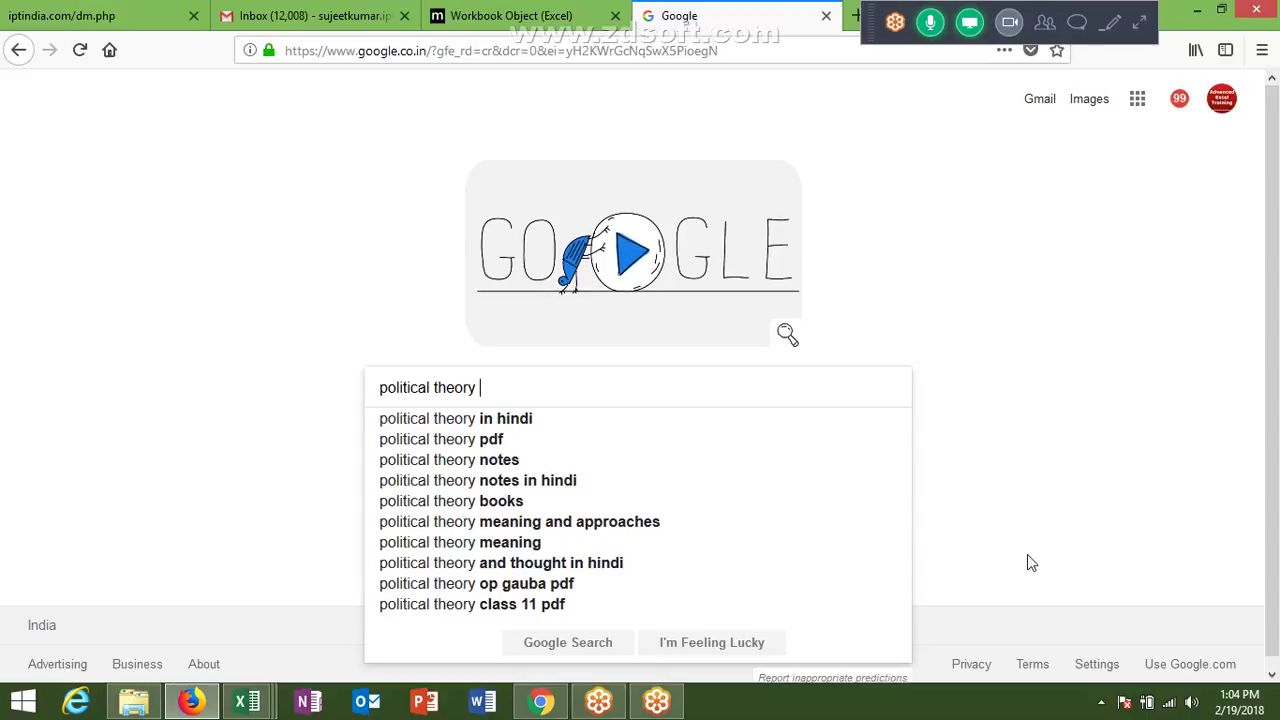
text(.c)
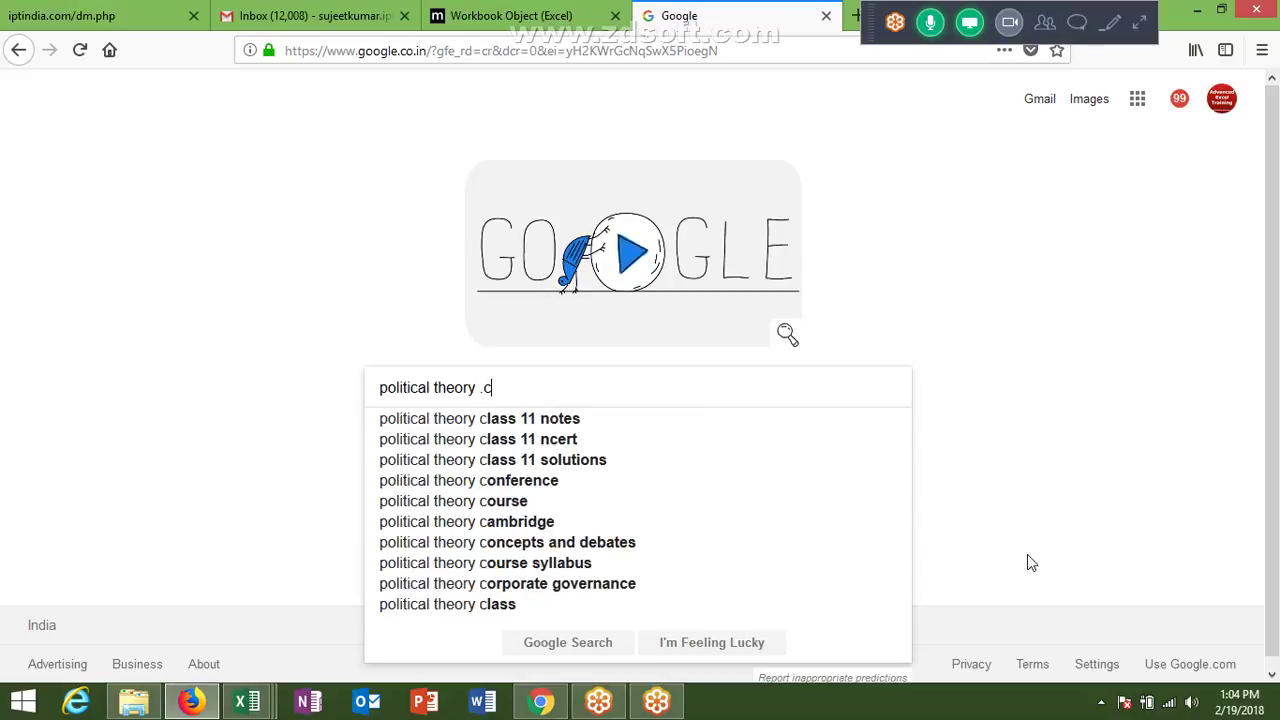
key(BackSpace)
text(doc)
key(Return)
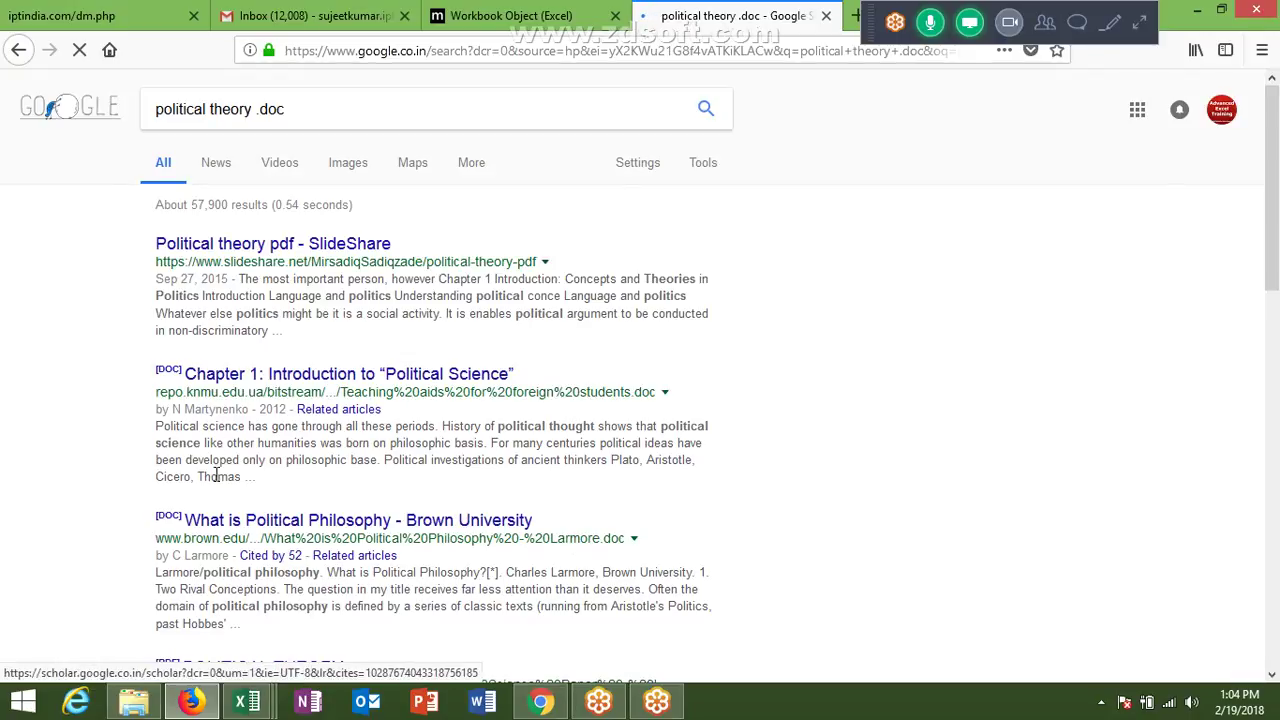
double_click(163, 370)
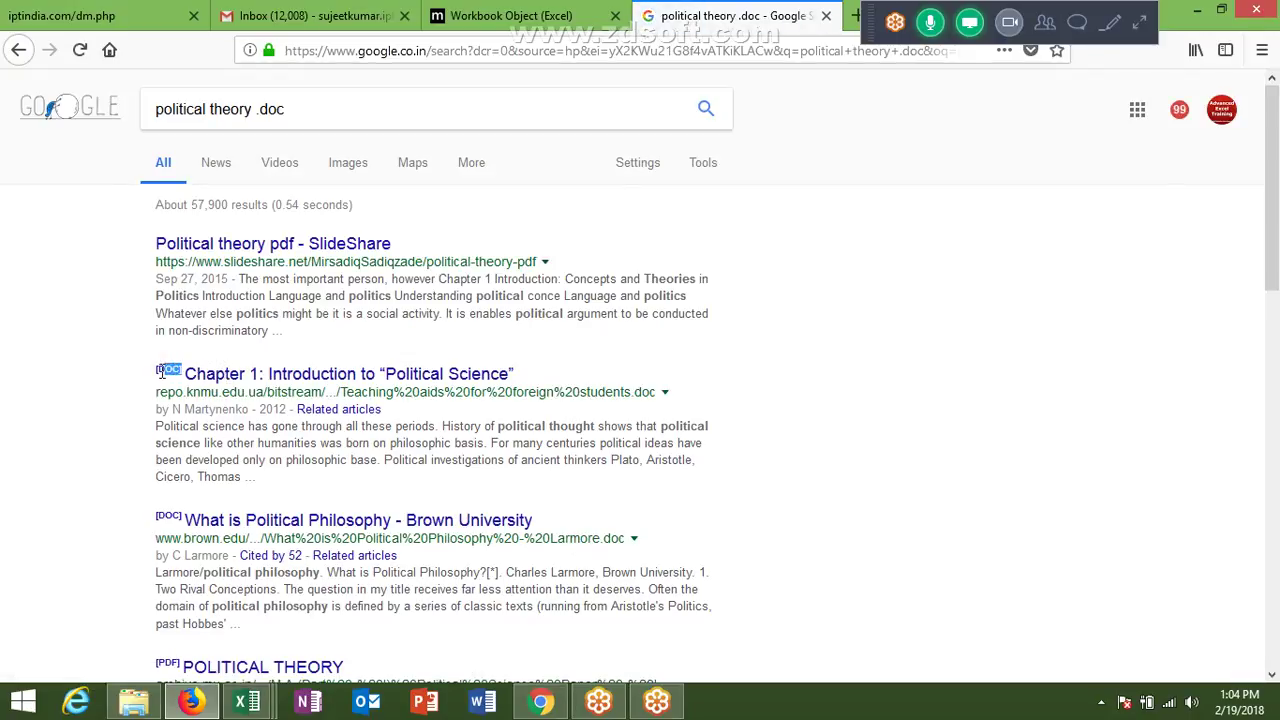
Open the Chapter 1: Introduction to "Political Science" .doc in Microsoft Word and dismiss the activation notice
click(241, 380)
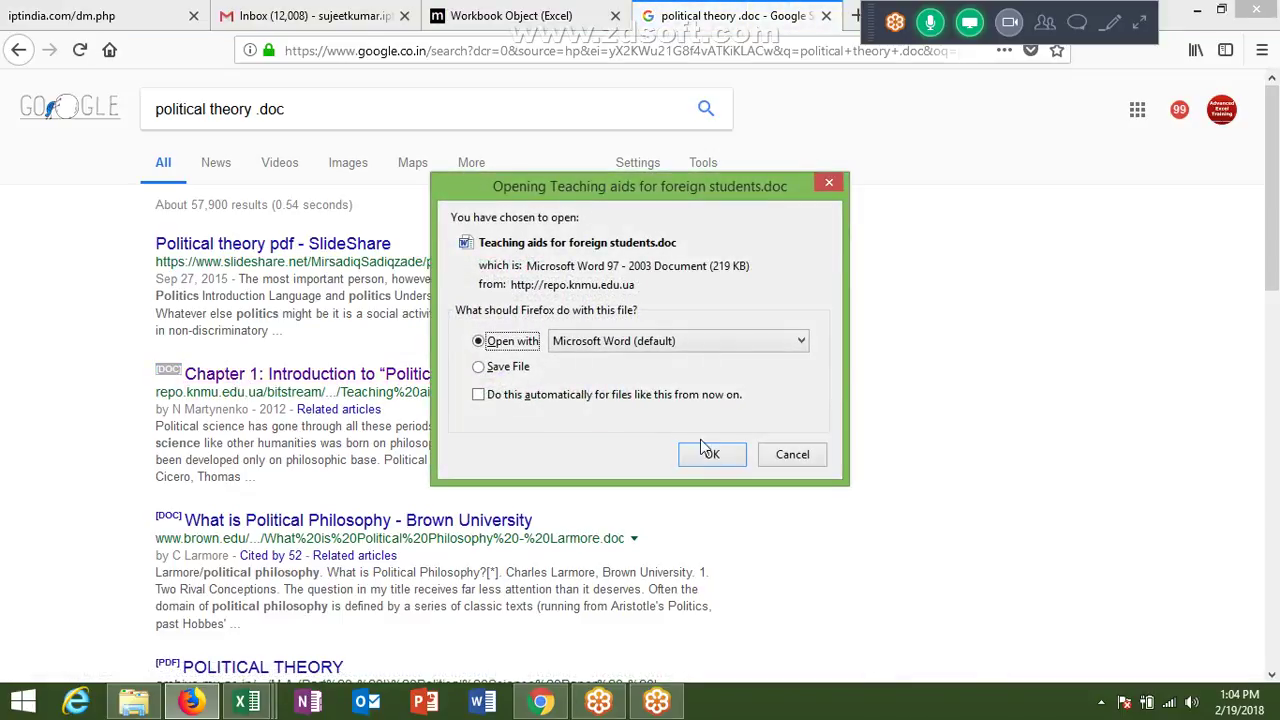
click(711, 452)
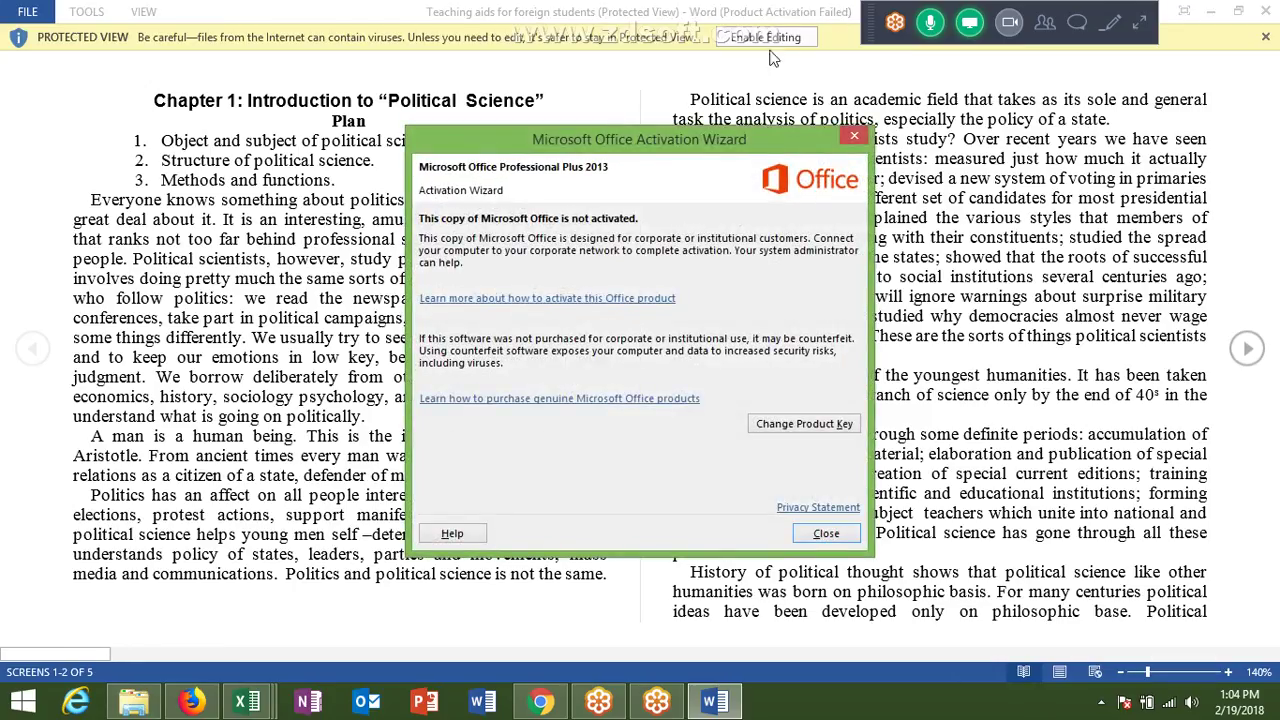
click(850, 138)
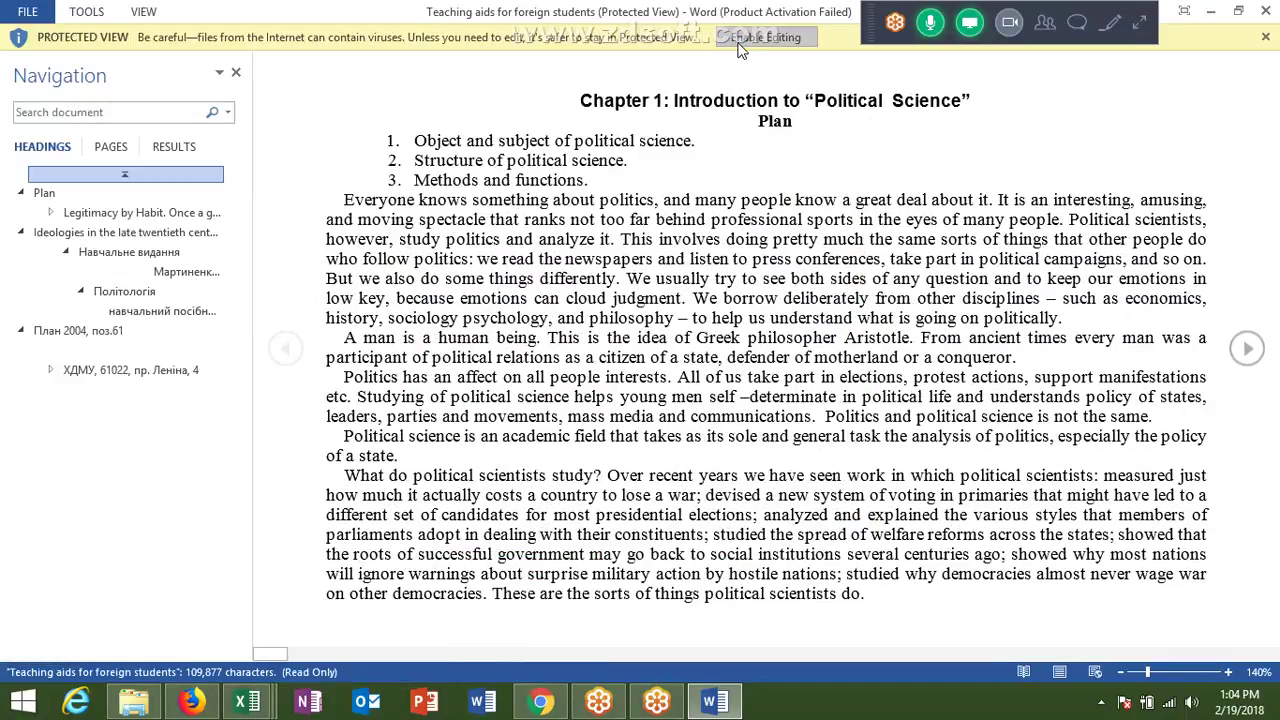
Enable editing on Teaching aids for foreign students.doc and scroll through its Chapter 1 text
click(766, 37)
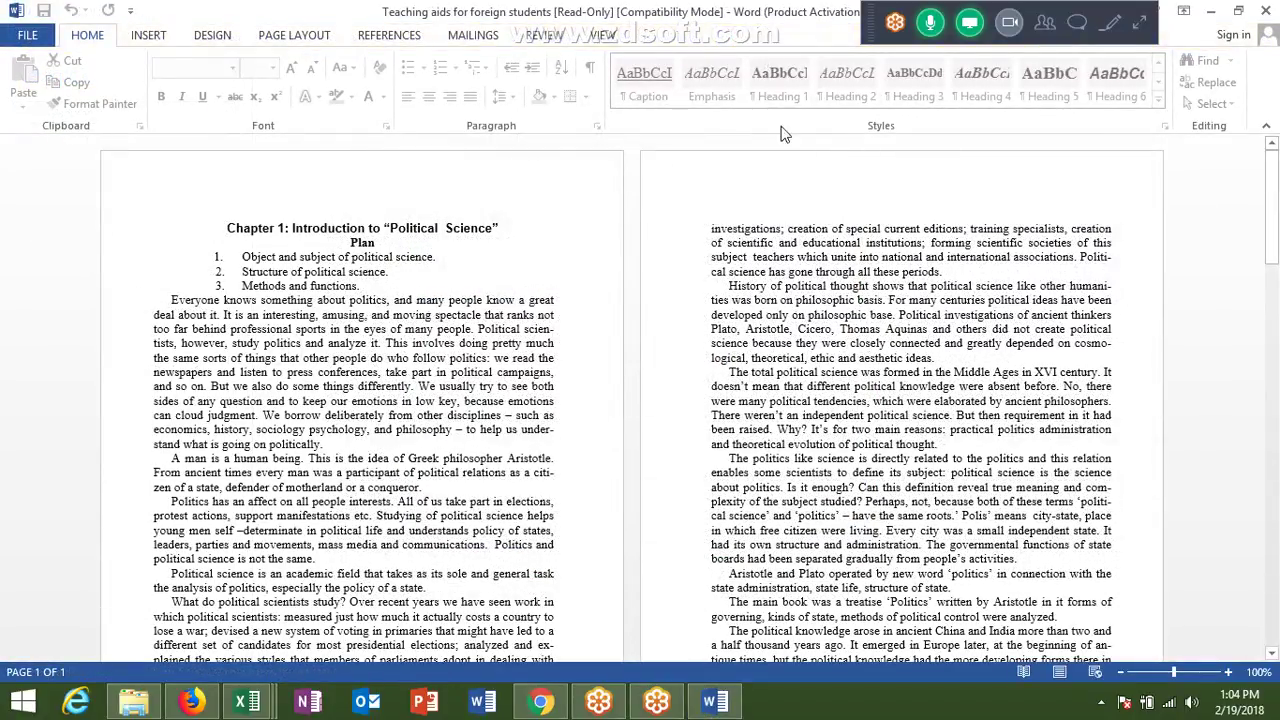
scroll(745, 218, down, 4)
scroll(745, 218, down, 2)
scroll(745, 218, up, 6)
scroll(745, 218, down, 5)
scroll(745, 218, down, 6)
scroll(745, 218, down, 5)
scroll(745, 218, down, 4)
scroll(746, 186, down, 1)
scroll(746, 179, up, 10)
scroll(746, 179, up, 10)
scroll(720, 240, up, 10)
scroll(691, 306, up, 10)
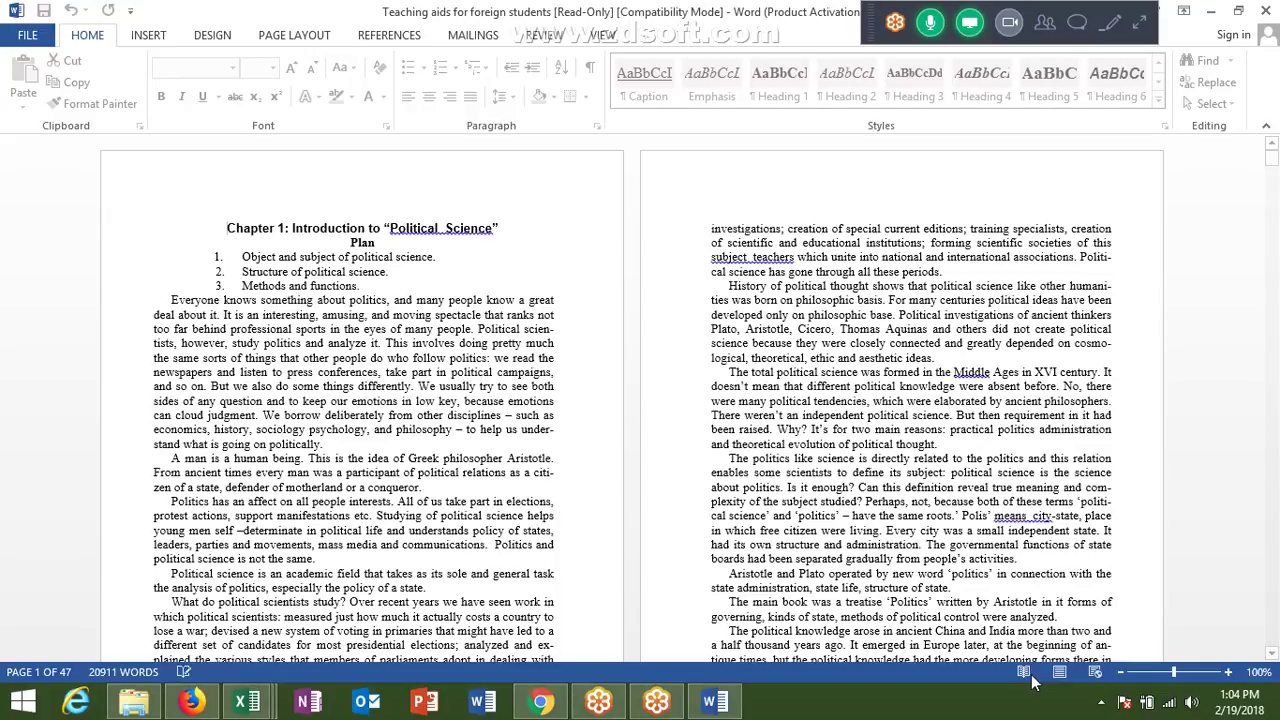
scroll(623, 191, down, 2)
scroll(600, 207, up, 2)
click(557, 37)
Switch the document to Web Layout, then back to Print Layout, and scroll down to page 5
click(600, 35)
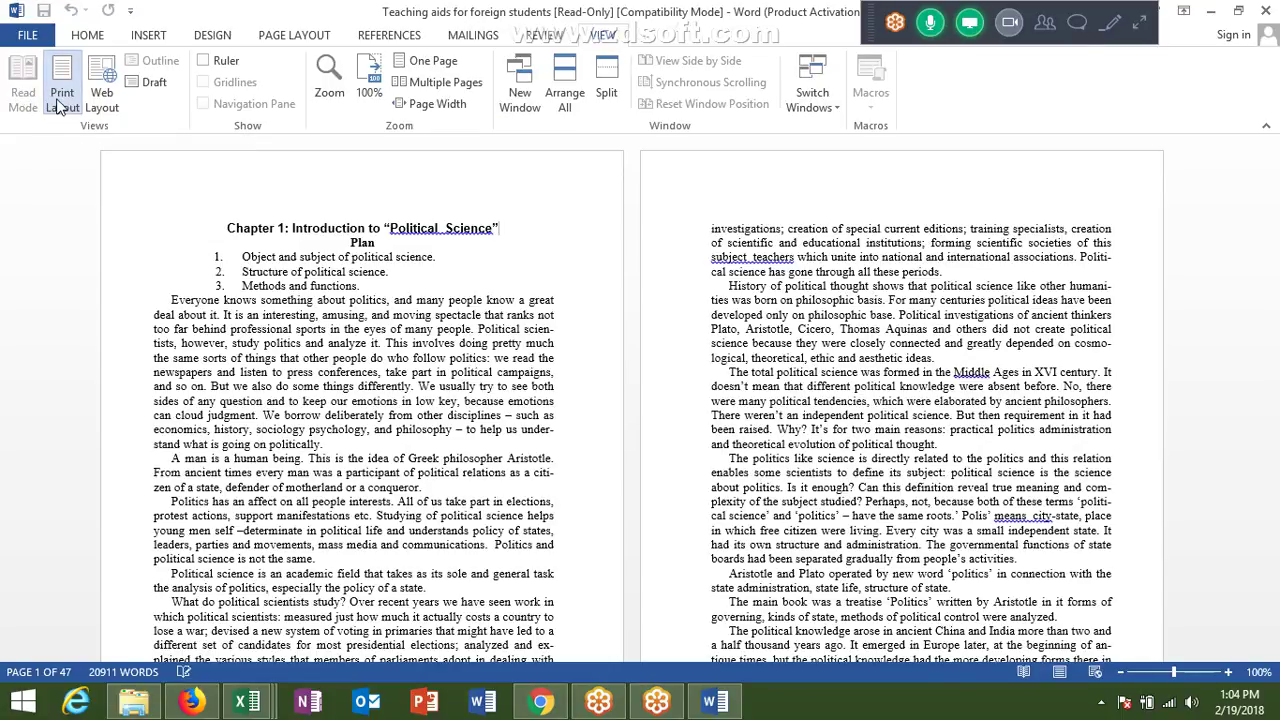
click(101, 95)
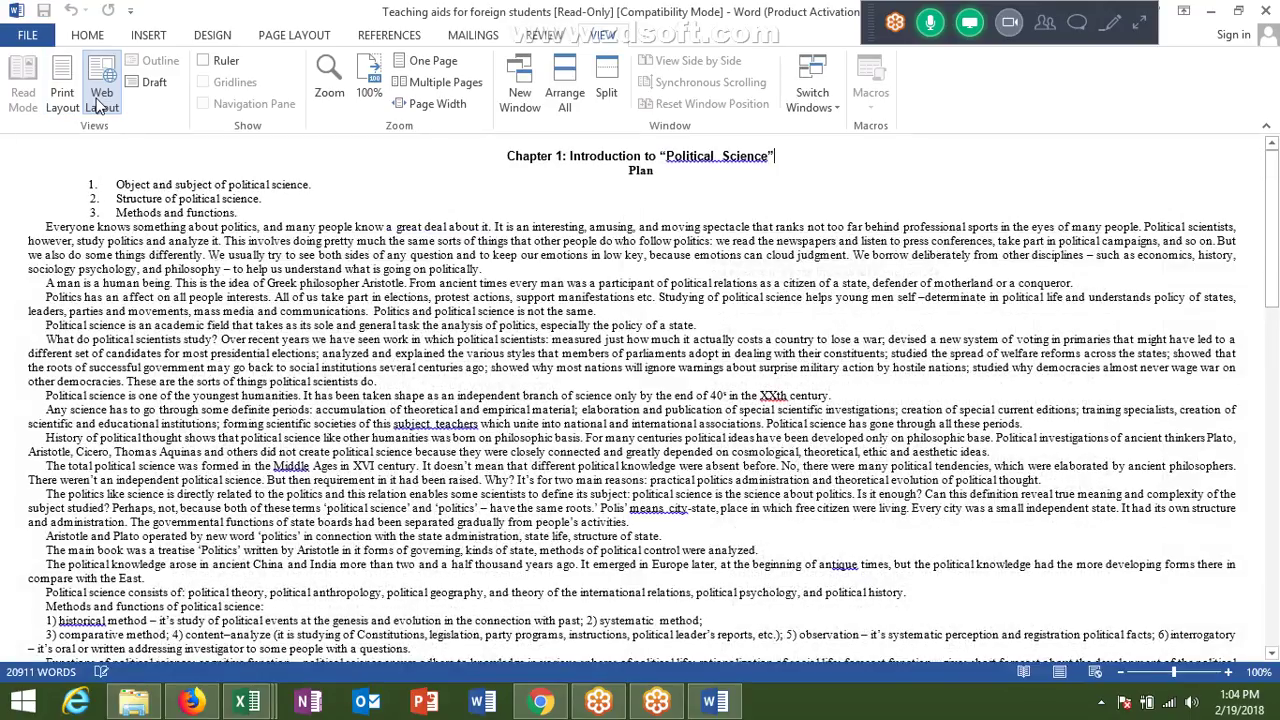
click(62, 95)
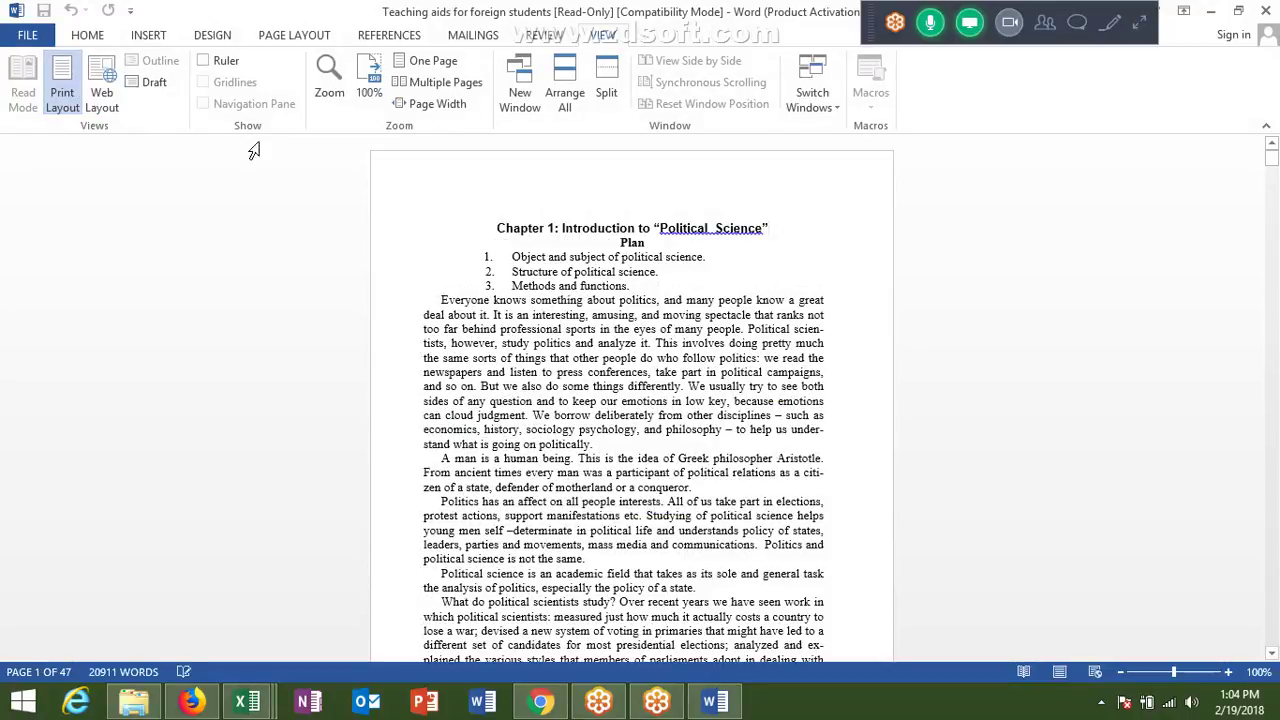
scroll(571, 230, down, 10)
scroll(574, 240, down, 10)
scroll(577, 252, down, 10)
scroll(581, 267, down, 10)
scroll(590, 276, down, 8)
scroll(599, 285, down, 1)
scroll(608, 295, down, 1)
scroll(617, 304, down, 4)
scroll(620, 310, down, 8)
scroll(624, 318, down, 8)
scroll(628, 326, down, 5)
scroll(632, 334, down, 3)
scroll(634, 338, up, 7)
scroll(630, 300, up, 9)
scroll(600, 250, up, 4)
click(145, 40)
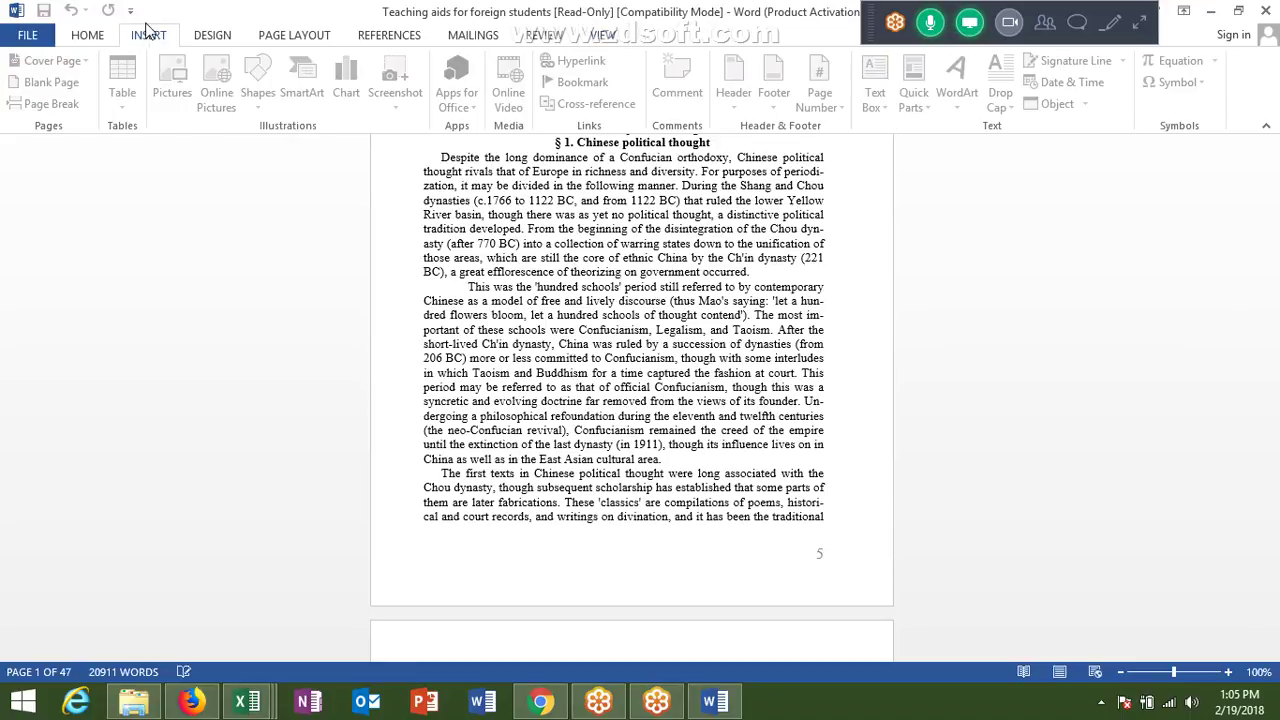
Return to the top, maximize the Word window, and view the file Info page showing 47 pages
scroll(717, 229, up, 3)
scroll(717, 229, up, 3)
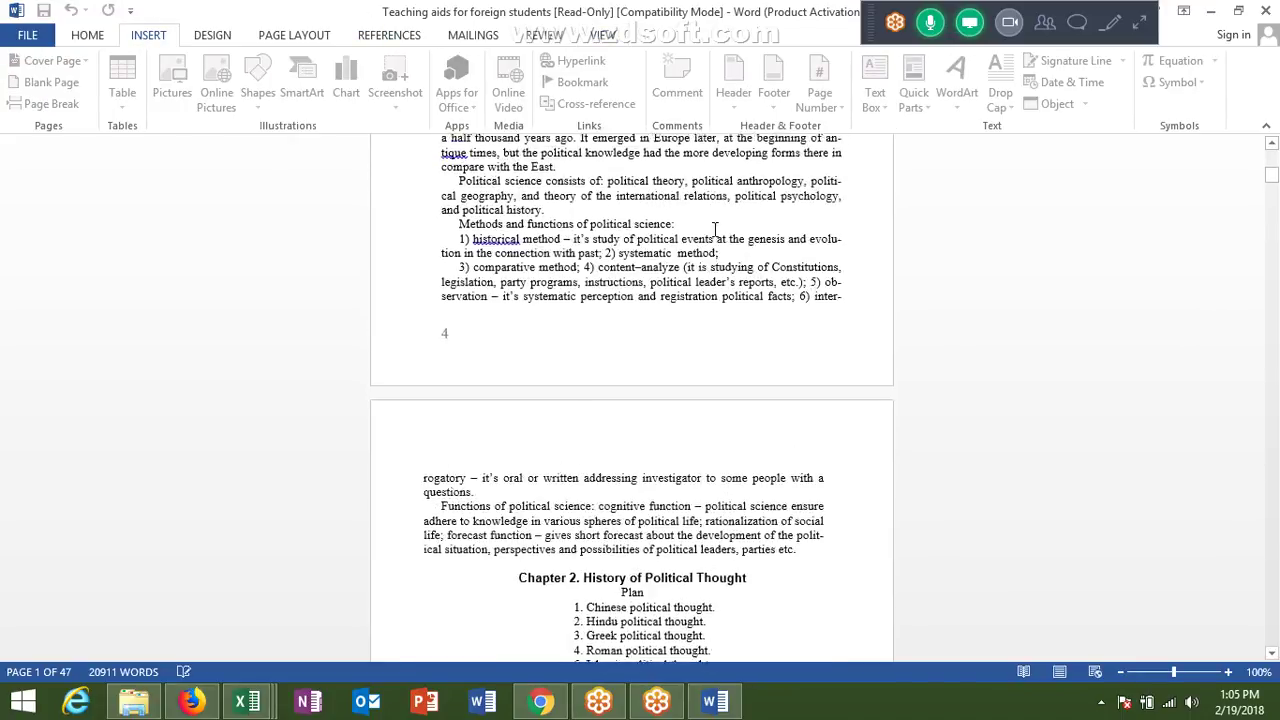
scroll(563, 287, up, 4)
scroll(559, 287, up, 5)
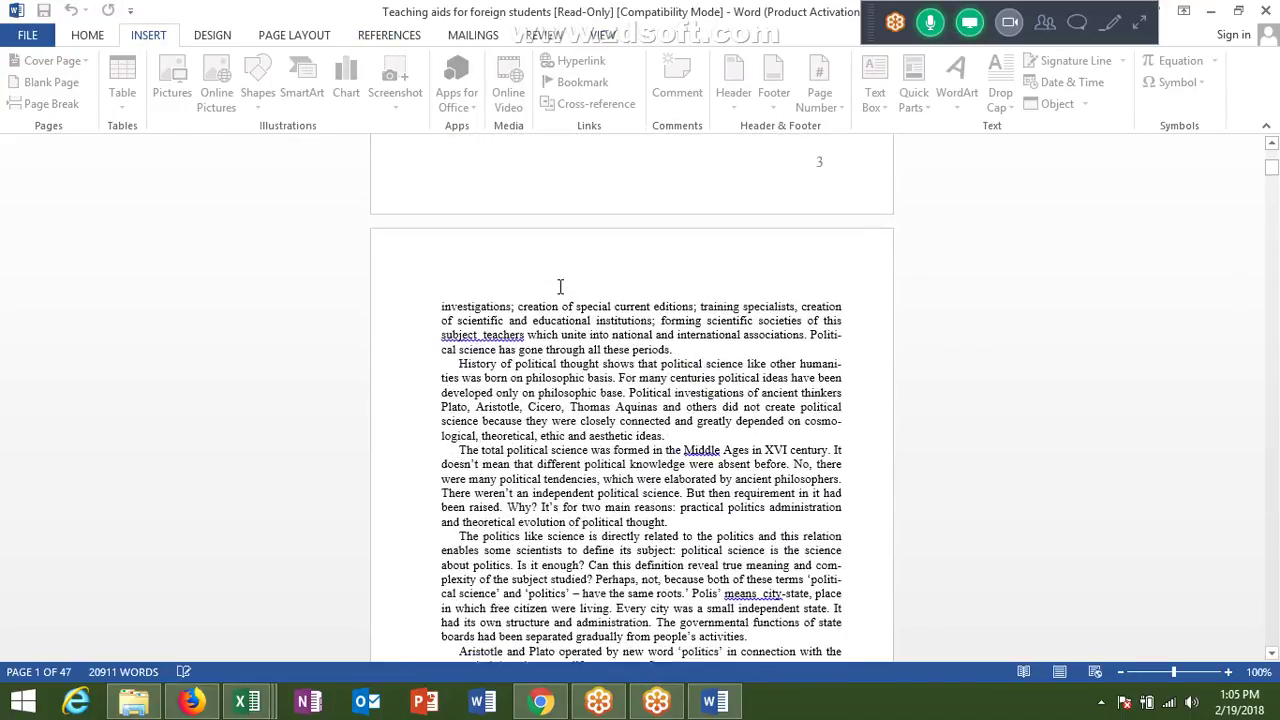
scroll(570, 280, up, 5)
scroll(600, 260, up, 5)
scroll(617, 250, up, 1)
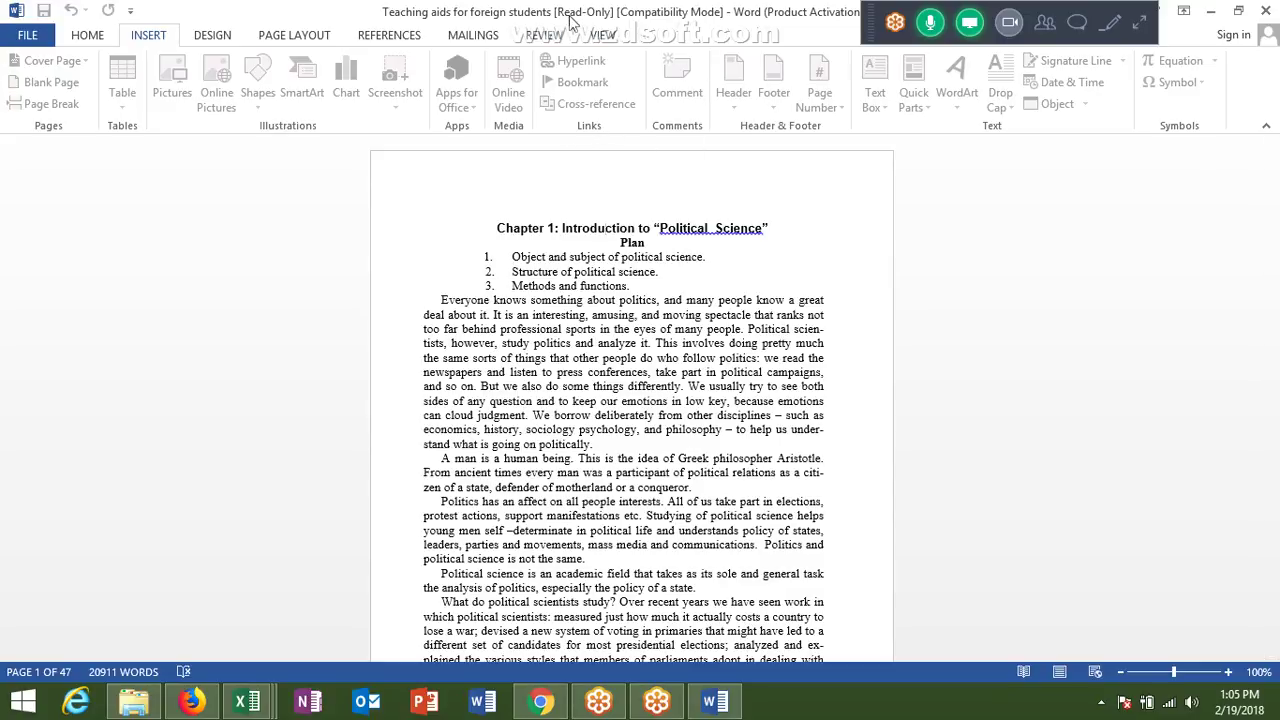
key(super+Down)
key(super+Down)
click(714, 701)
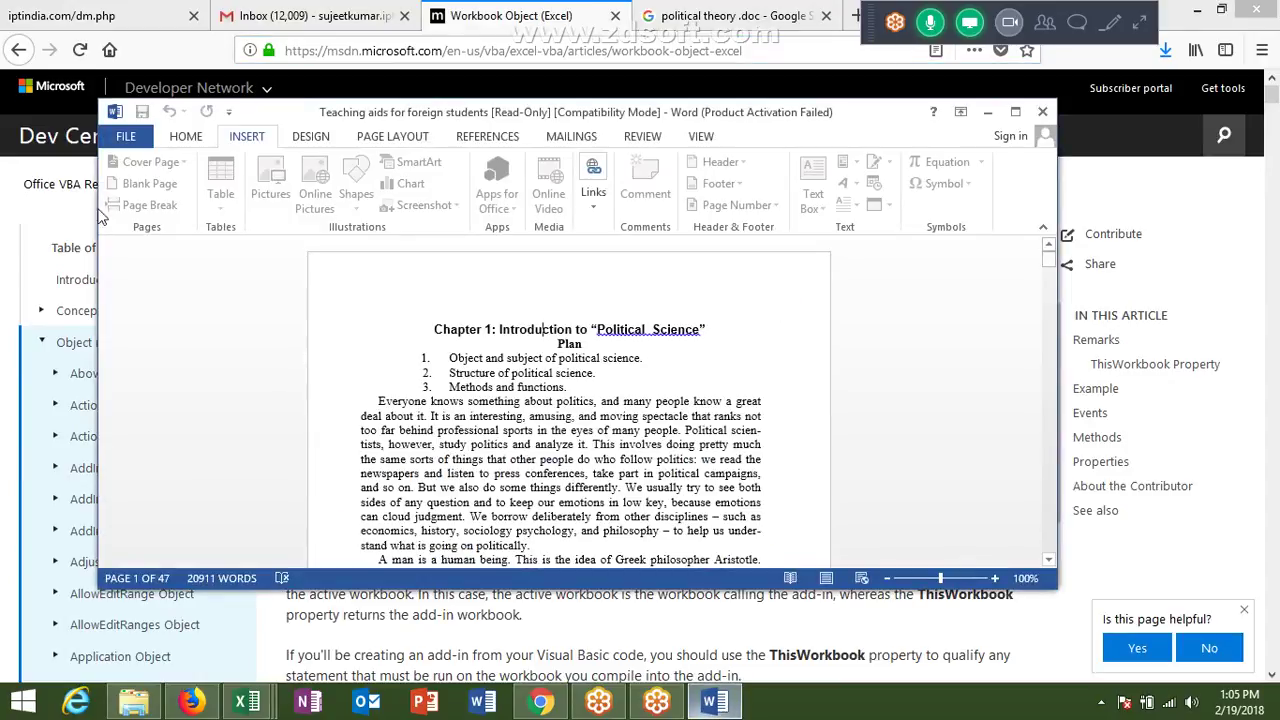
click(1015, 111)
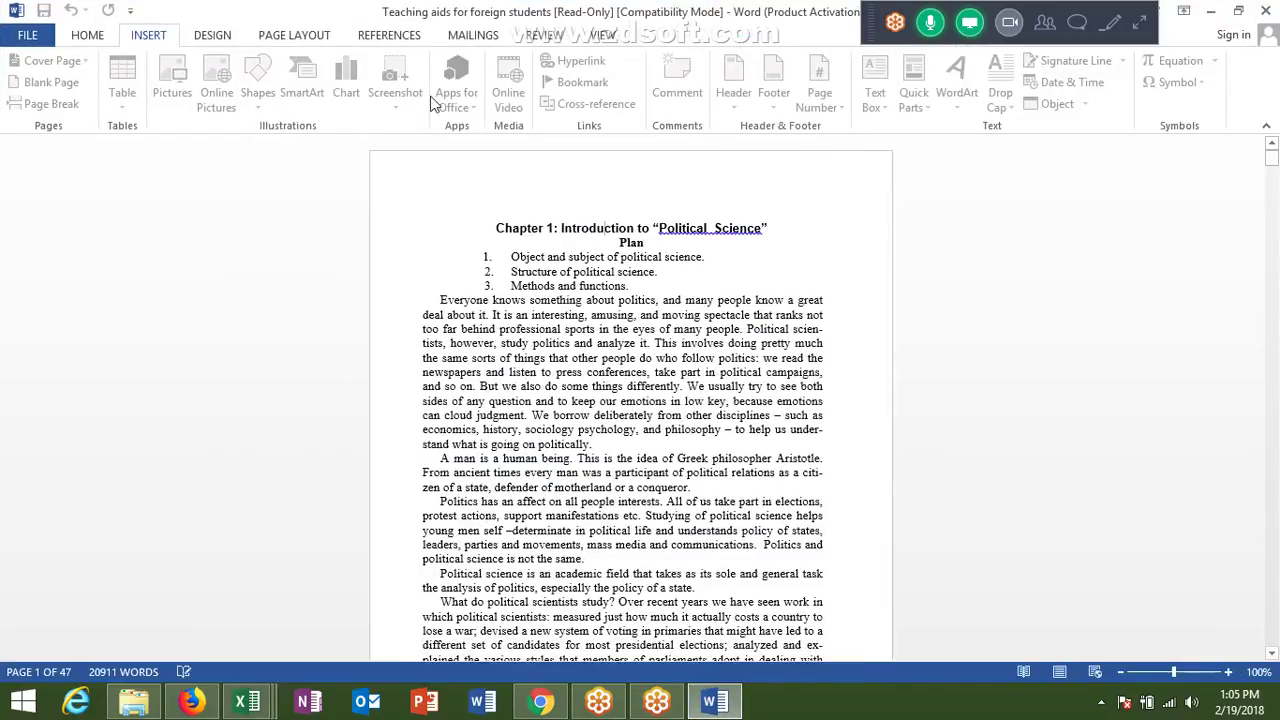
click(30, 38)
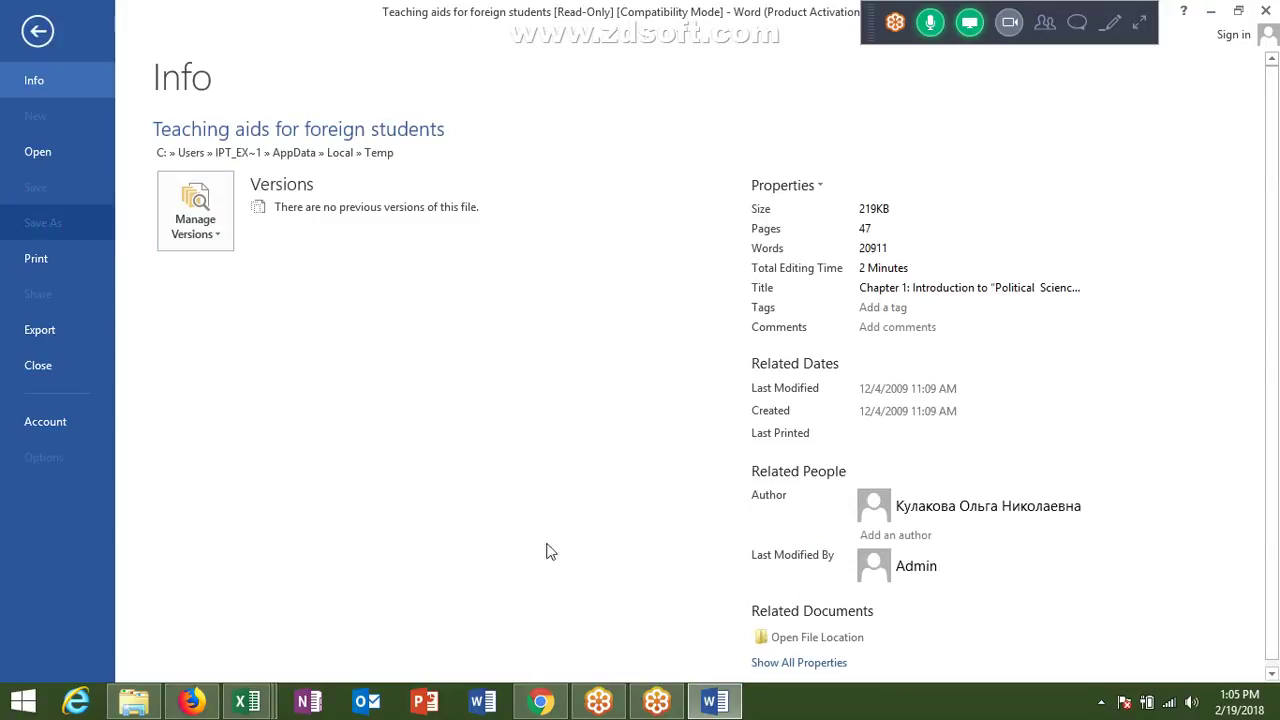
Try Manage Versions > Recover Unsaved Documents, then cancel the Open dialog without opening anything
click(224, 231)
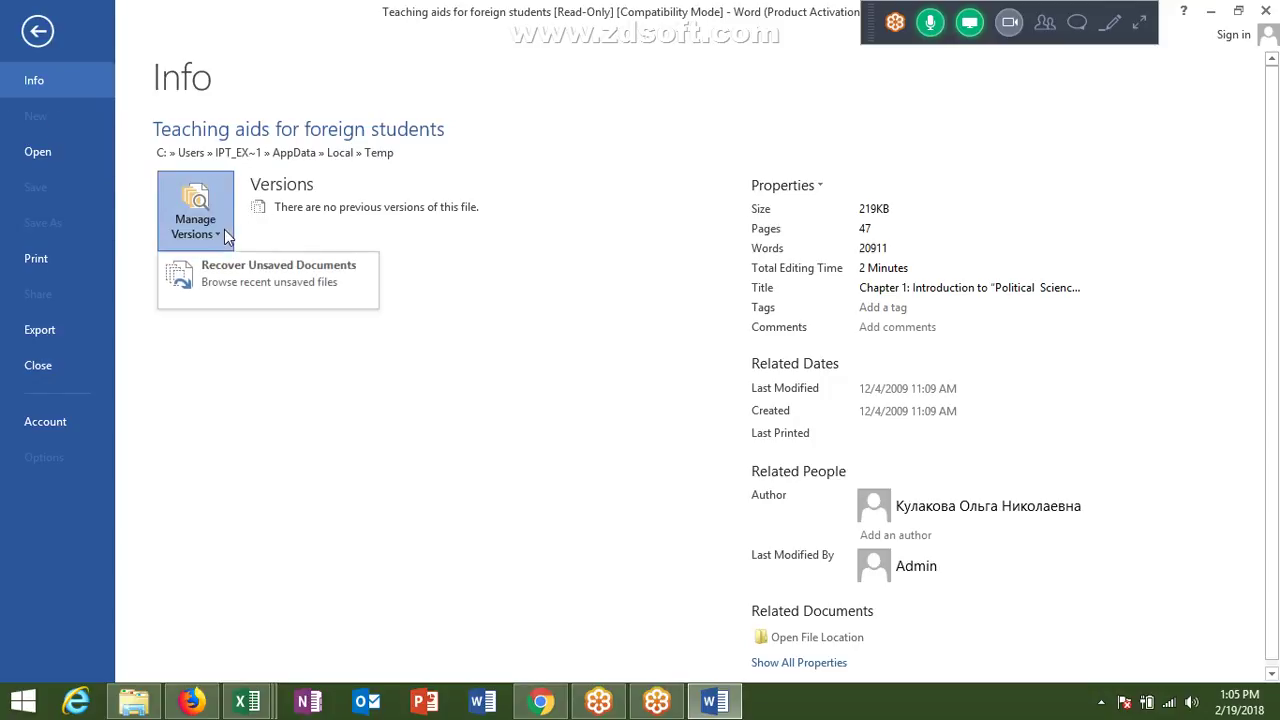
click(236, 290)
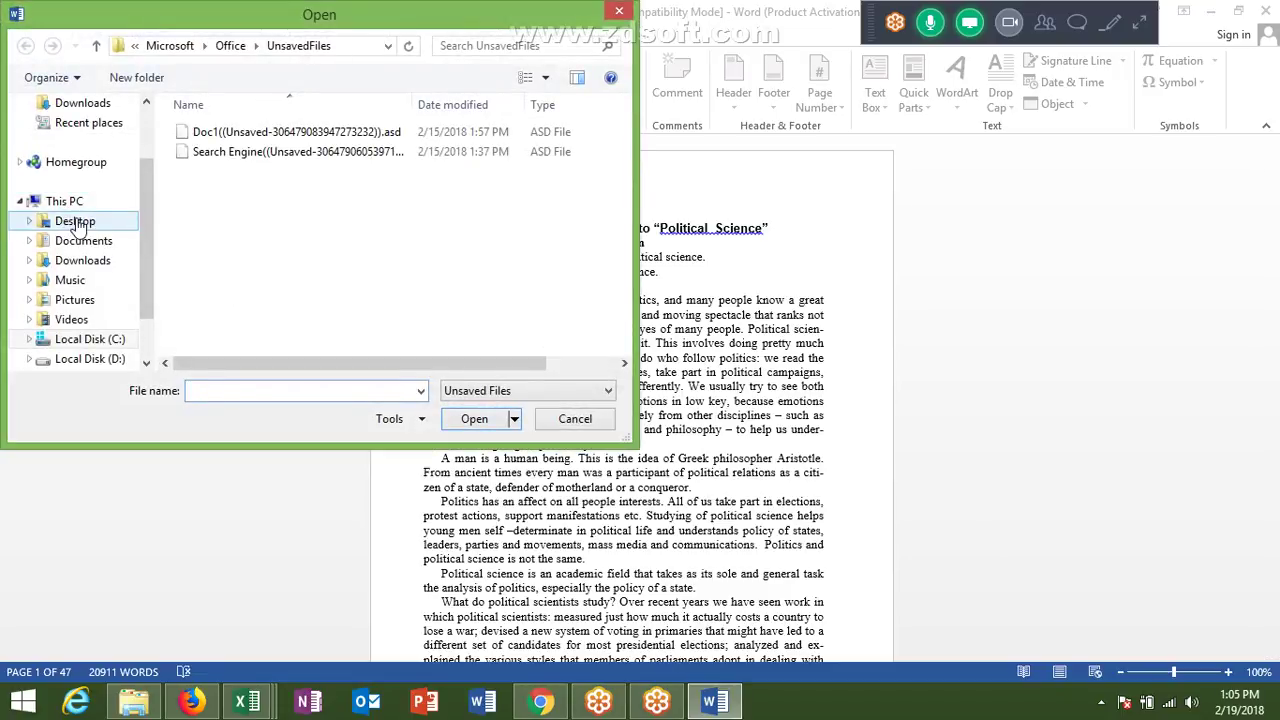
click(76, 222)
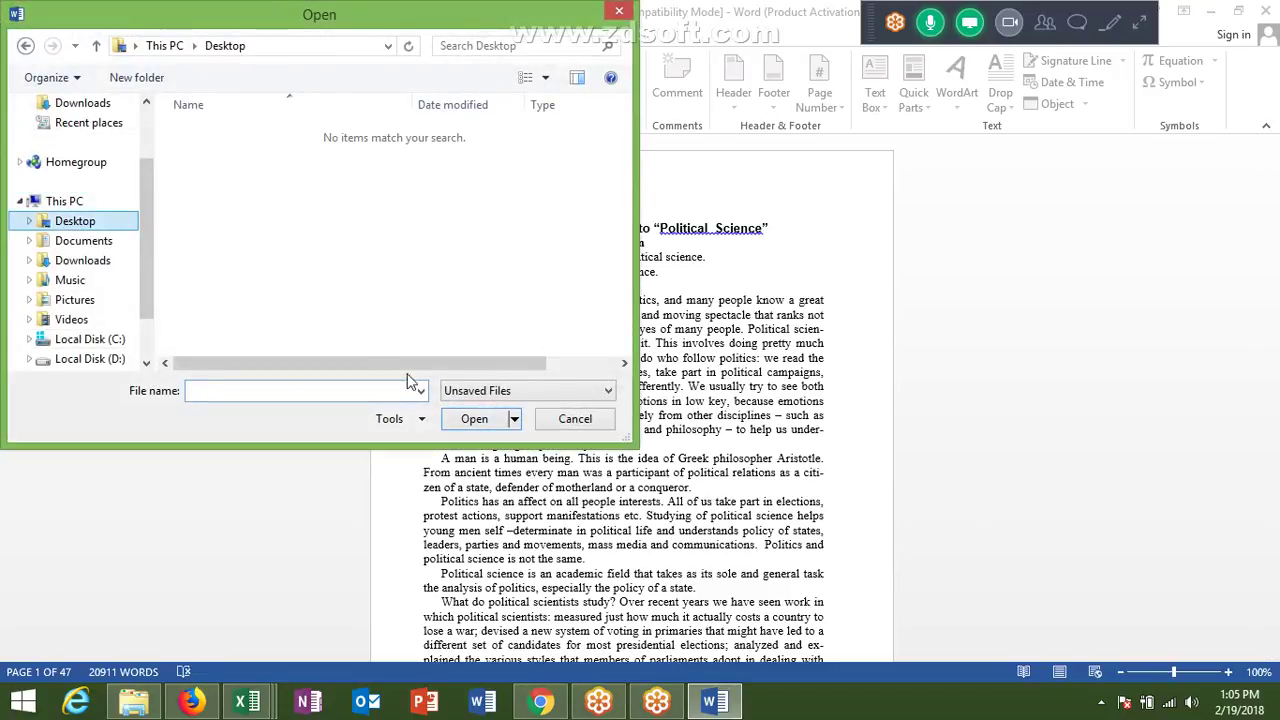
click(541, 426)
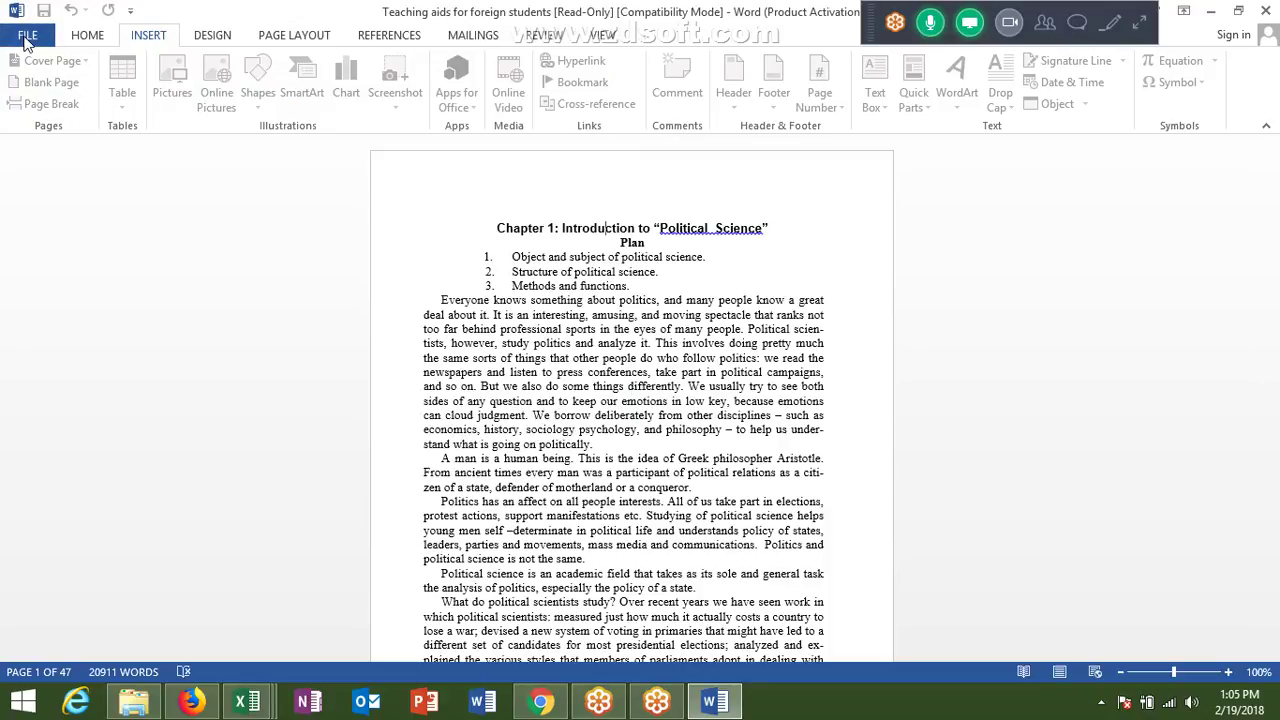
Look through the Info, Open and Export pages in Backstage, then return to the document
click(28, 40)
click(28, 36)
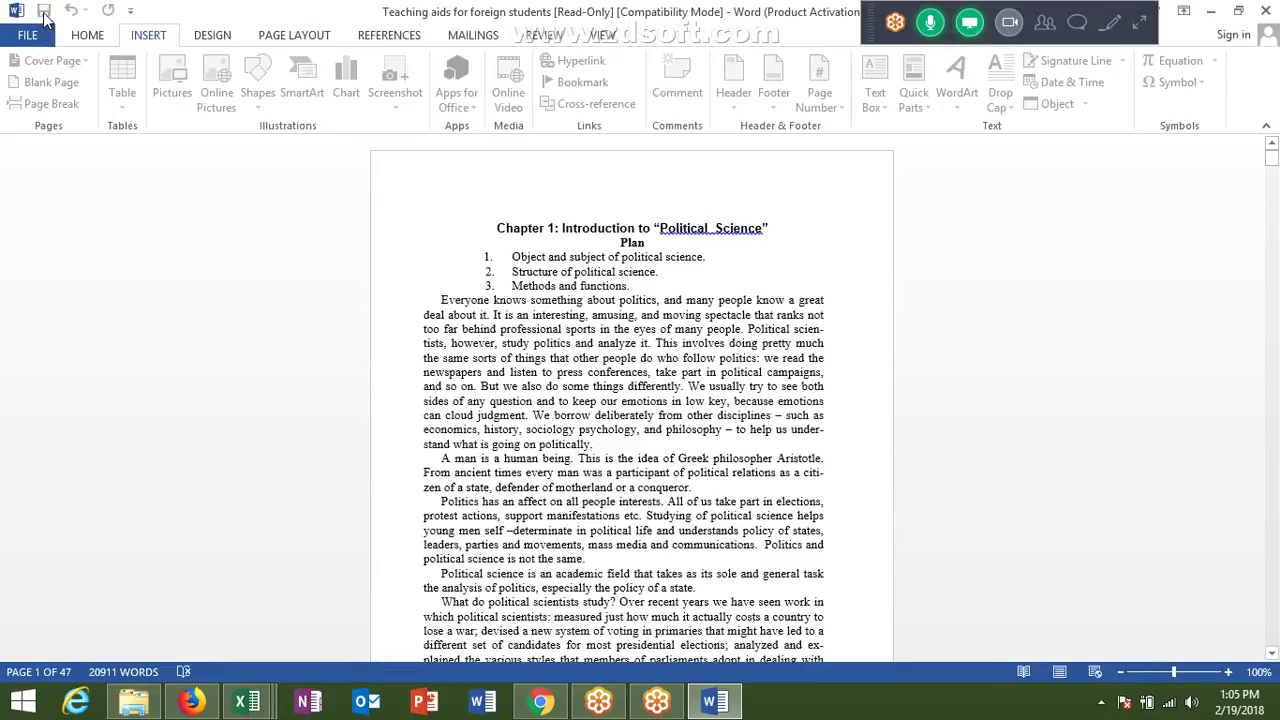
click(30, 35)
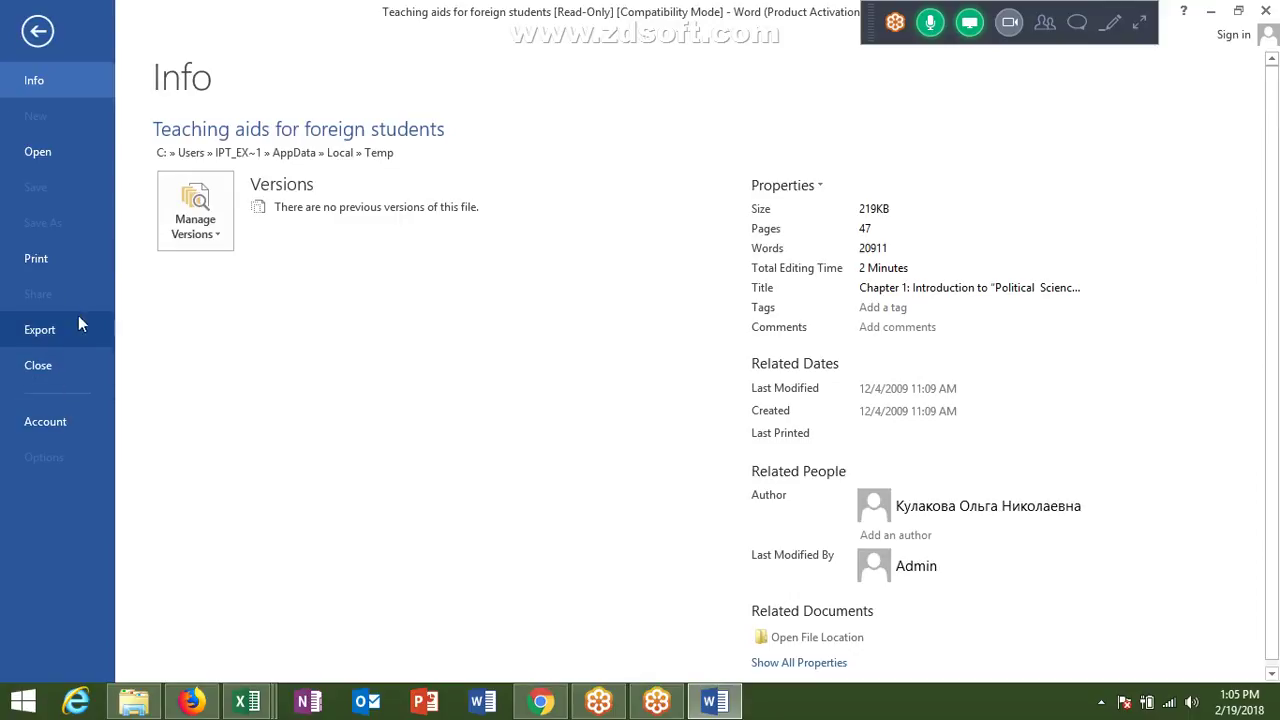
click(204, 244)
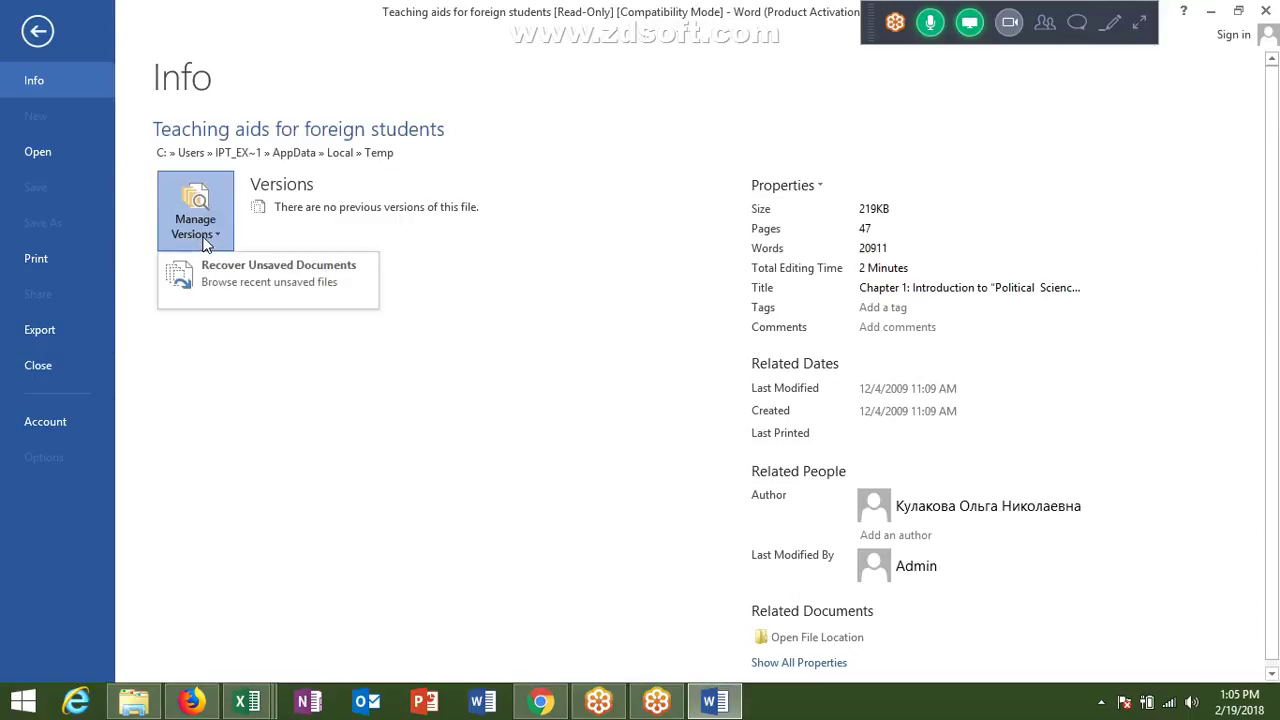
click(119, 210)
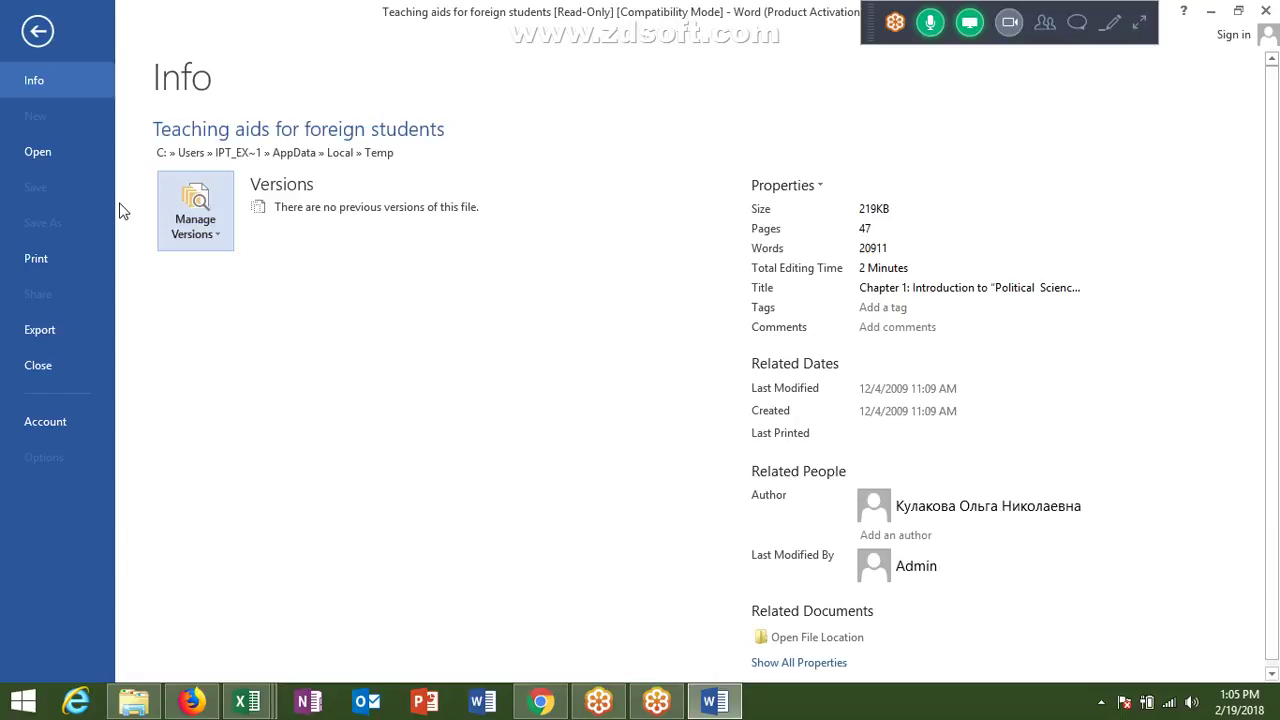
click(53, 158)
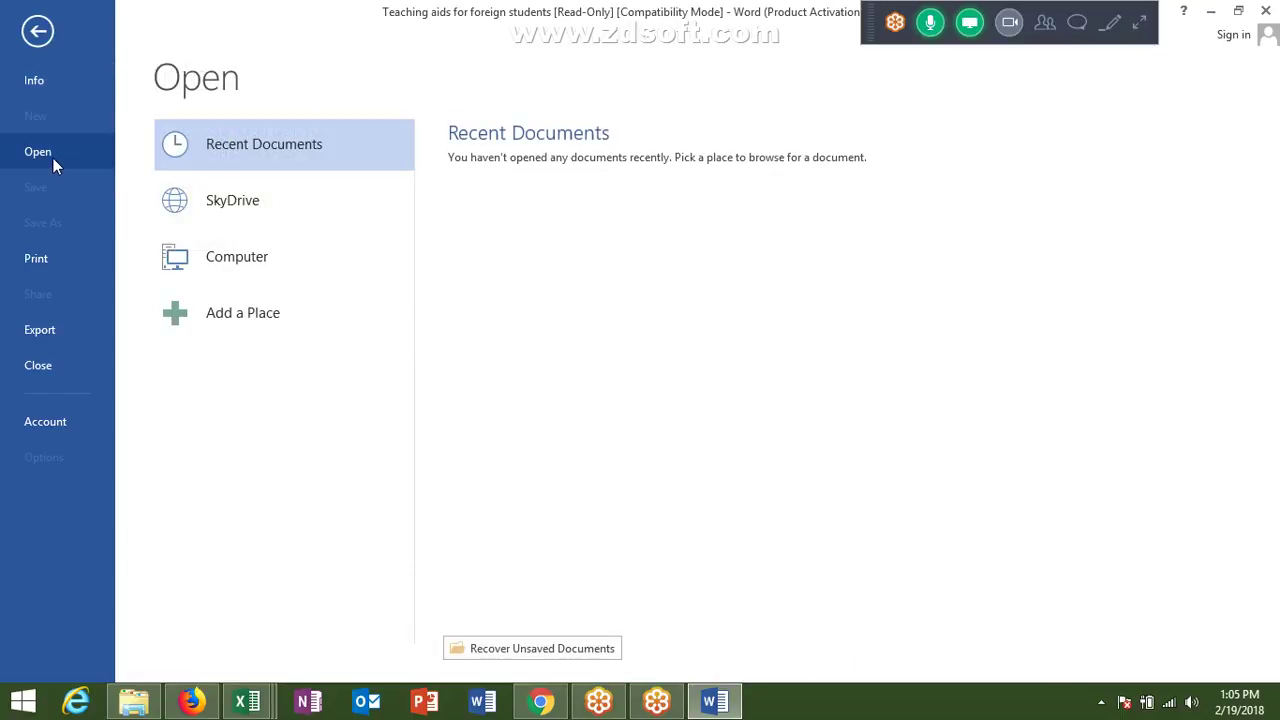
click(49, 332)
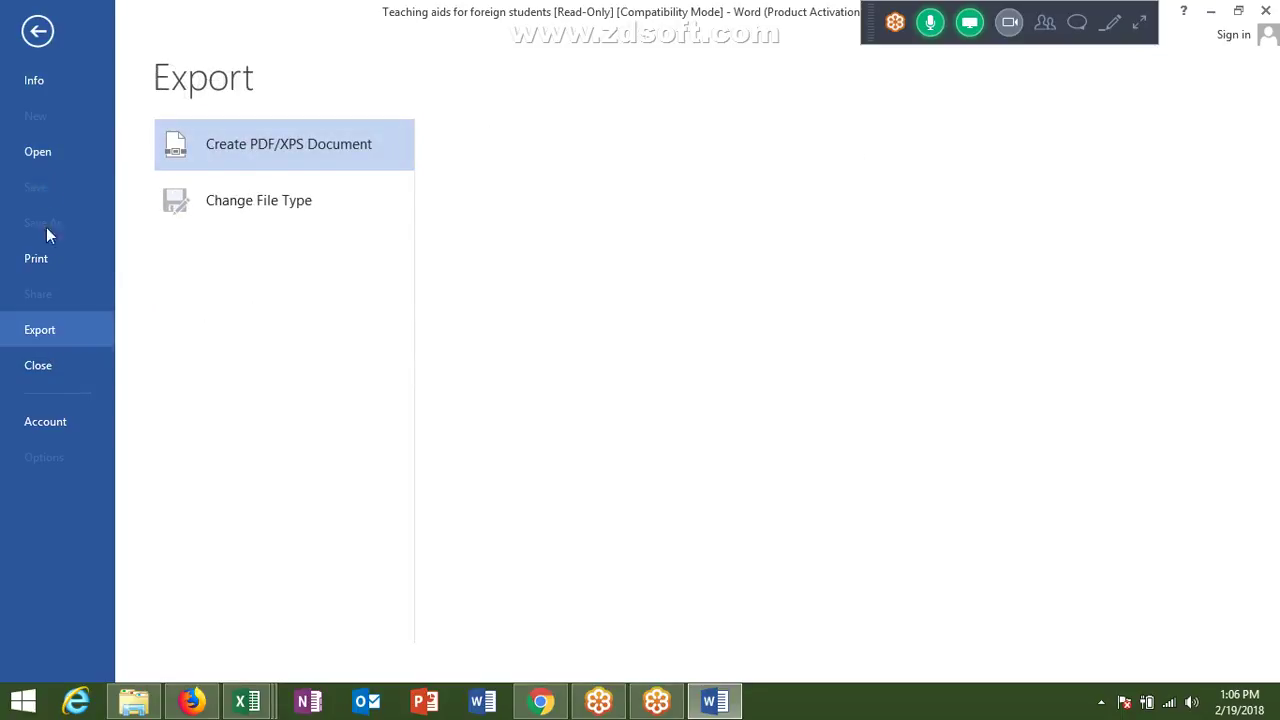
key(Escape)
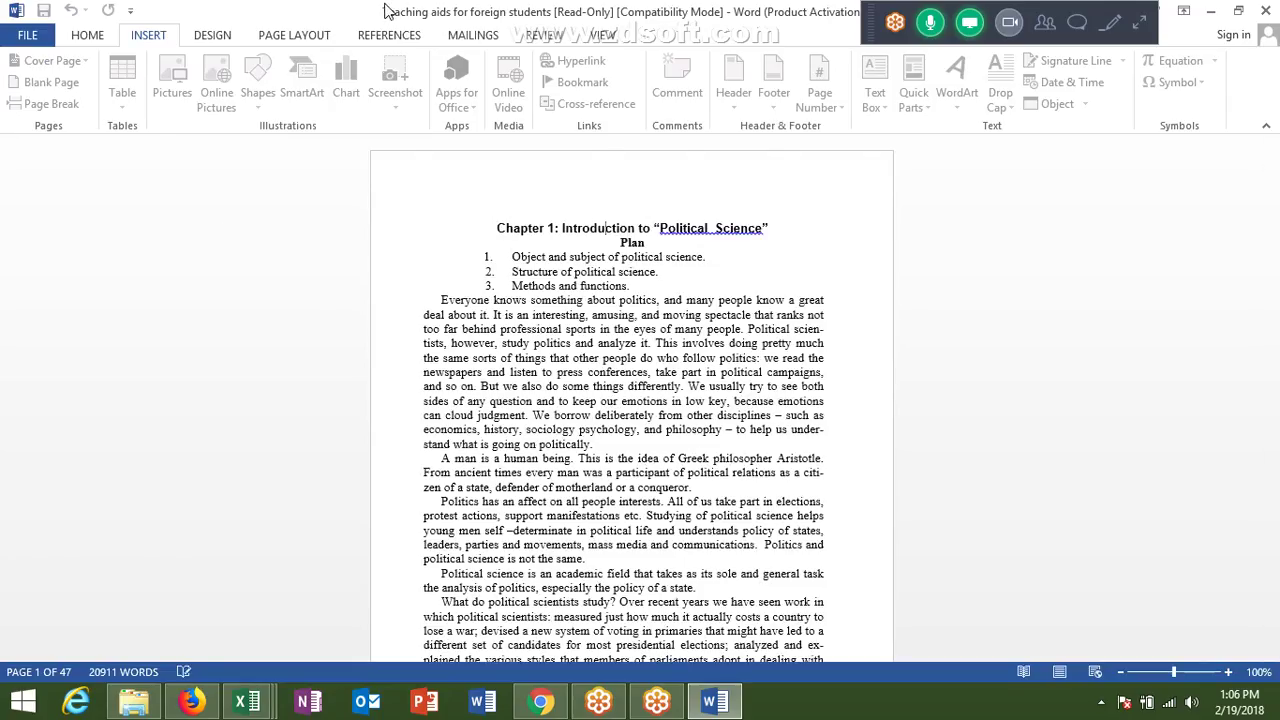
Close the Teaching aids document, relaunch Word with a blank document, and go to File > Open
double_click(628, 11)
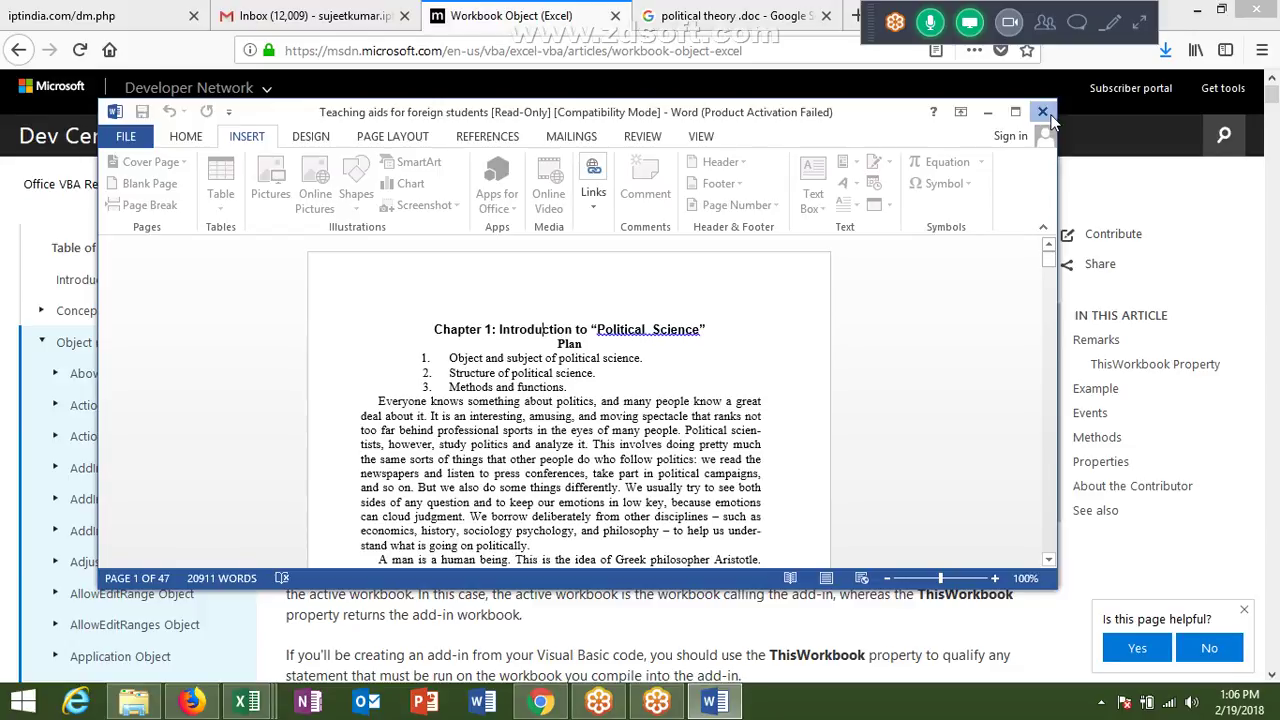
click(1043, 112)
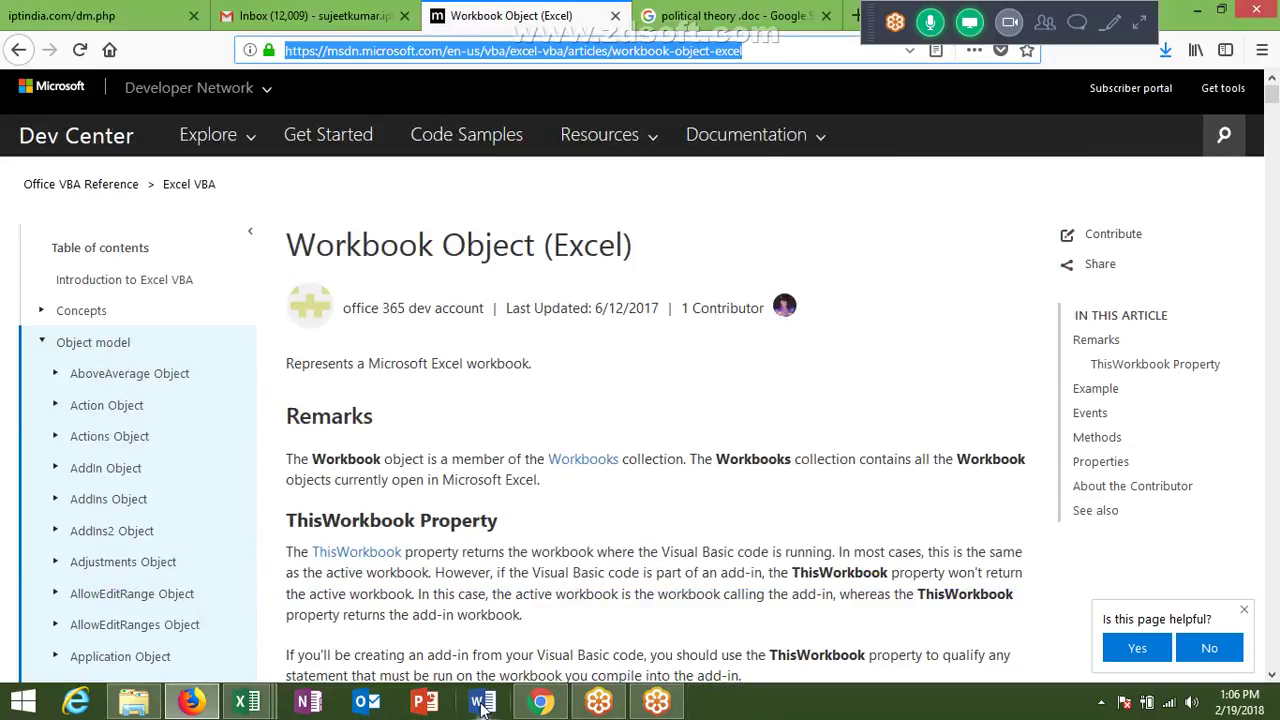
click(482, 702)
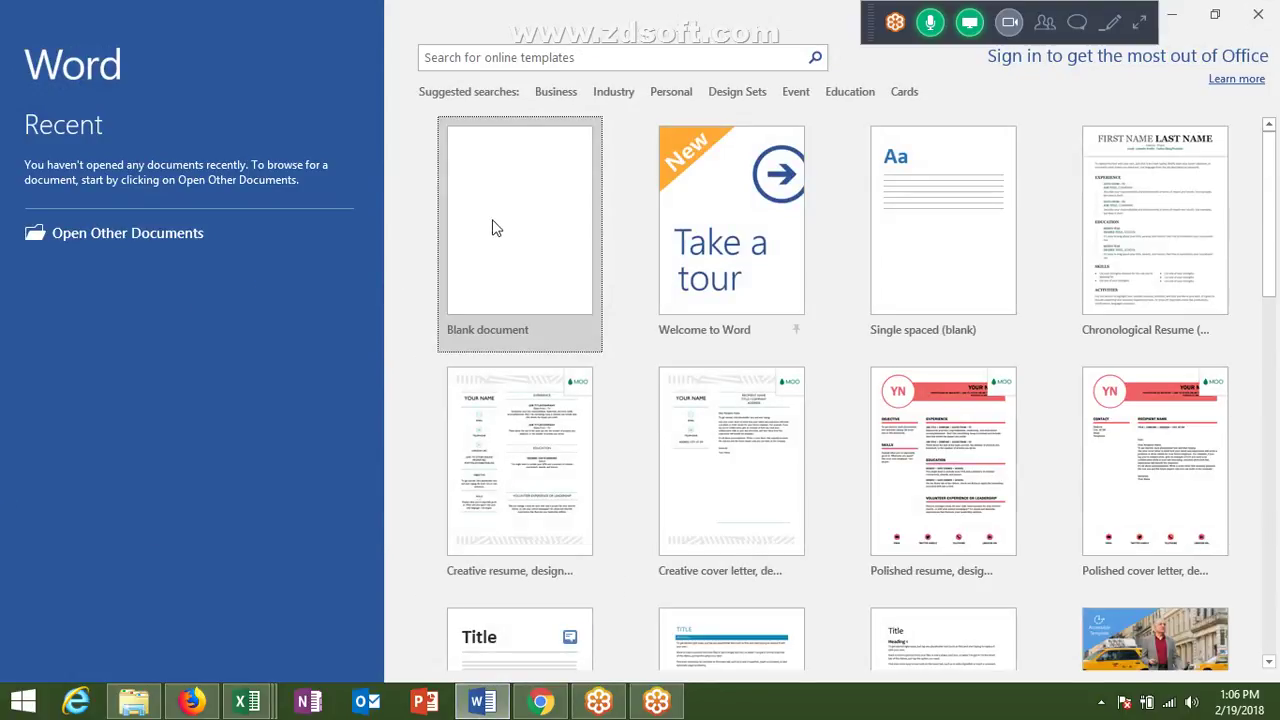
click(495, 225)
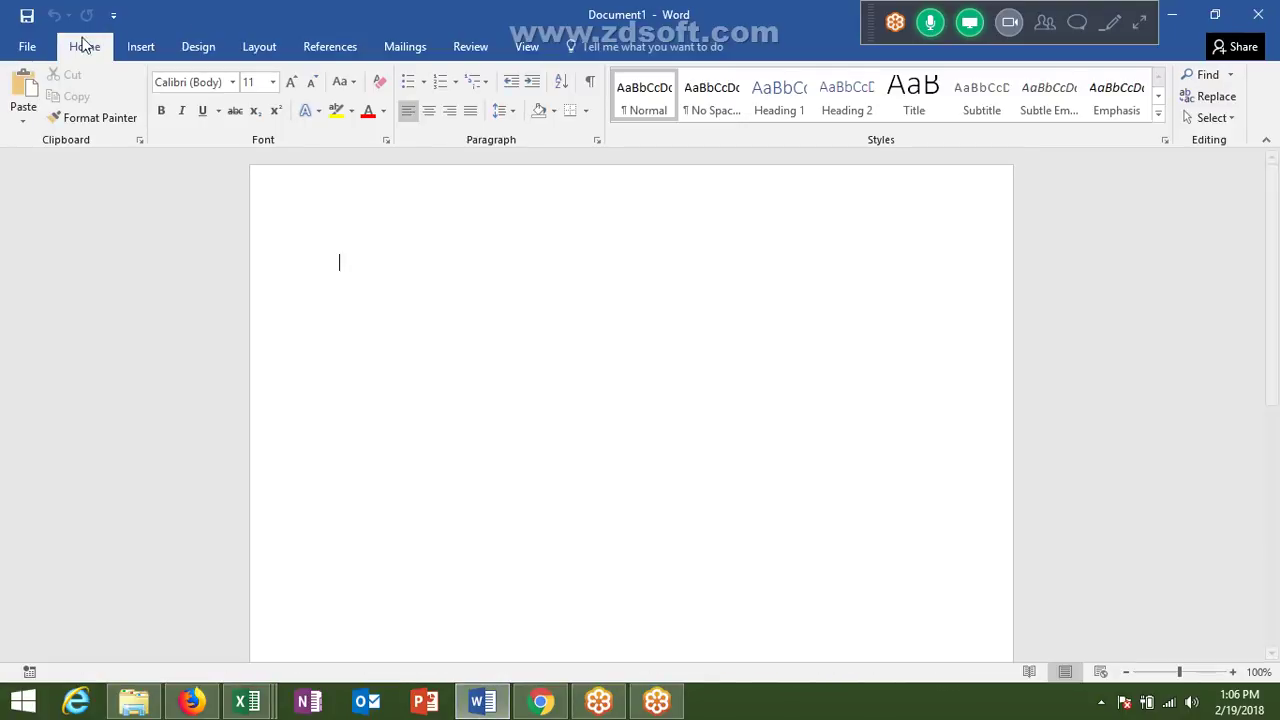
click(30, 47)
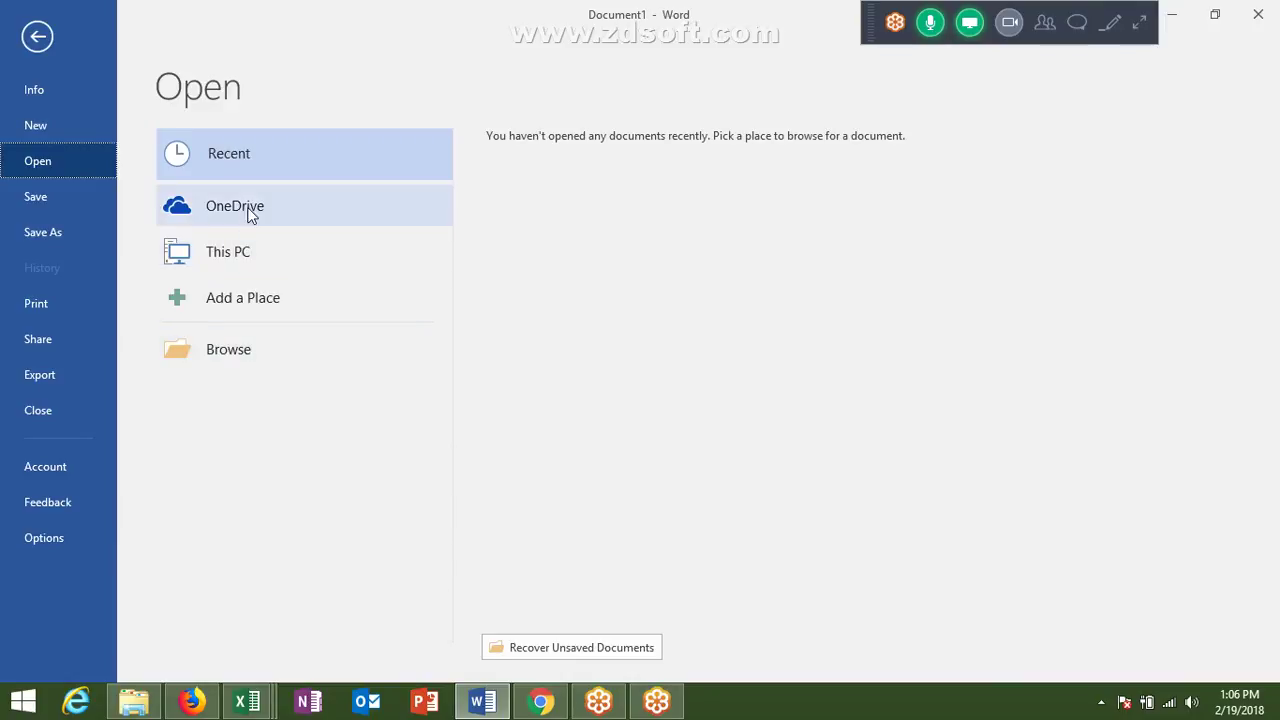
Browse to the empty Downloads folder in the Open dialog, then bring up the Windows Start screen
click(230, 350)
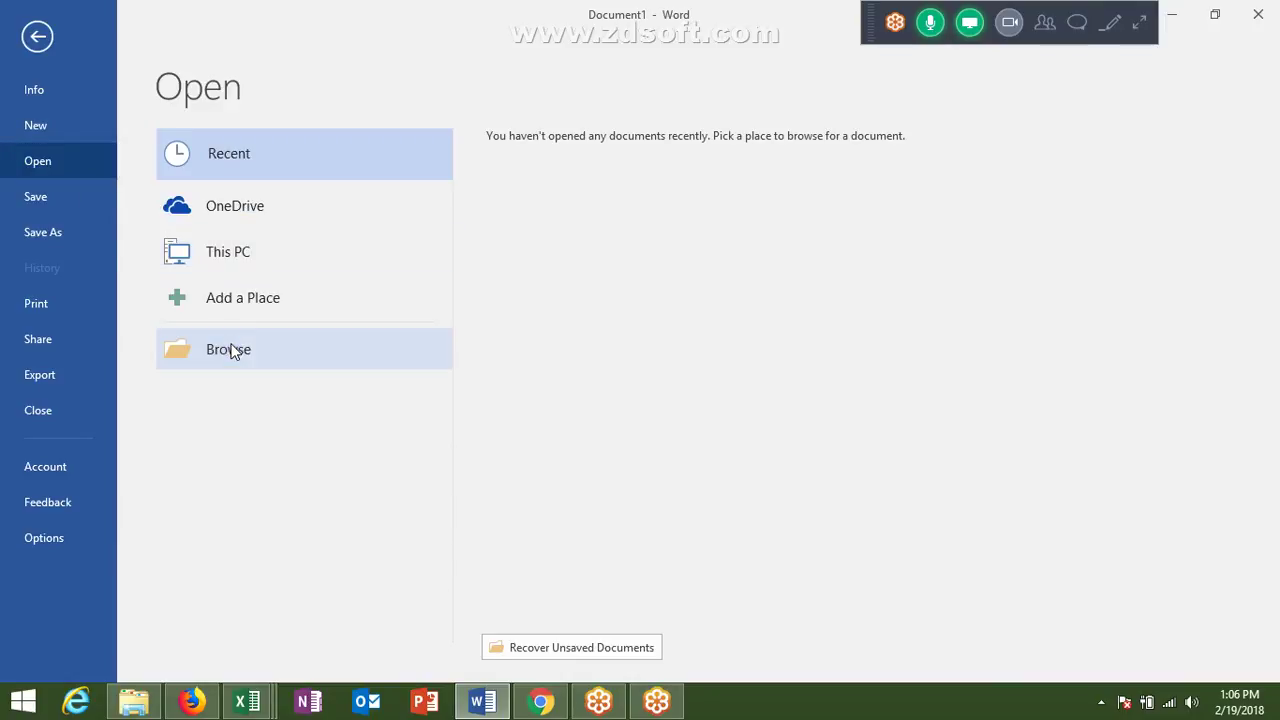
click(72, 241)
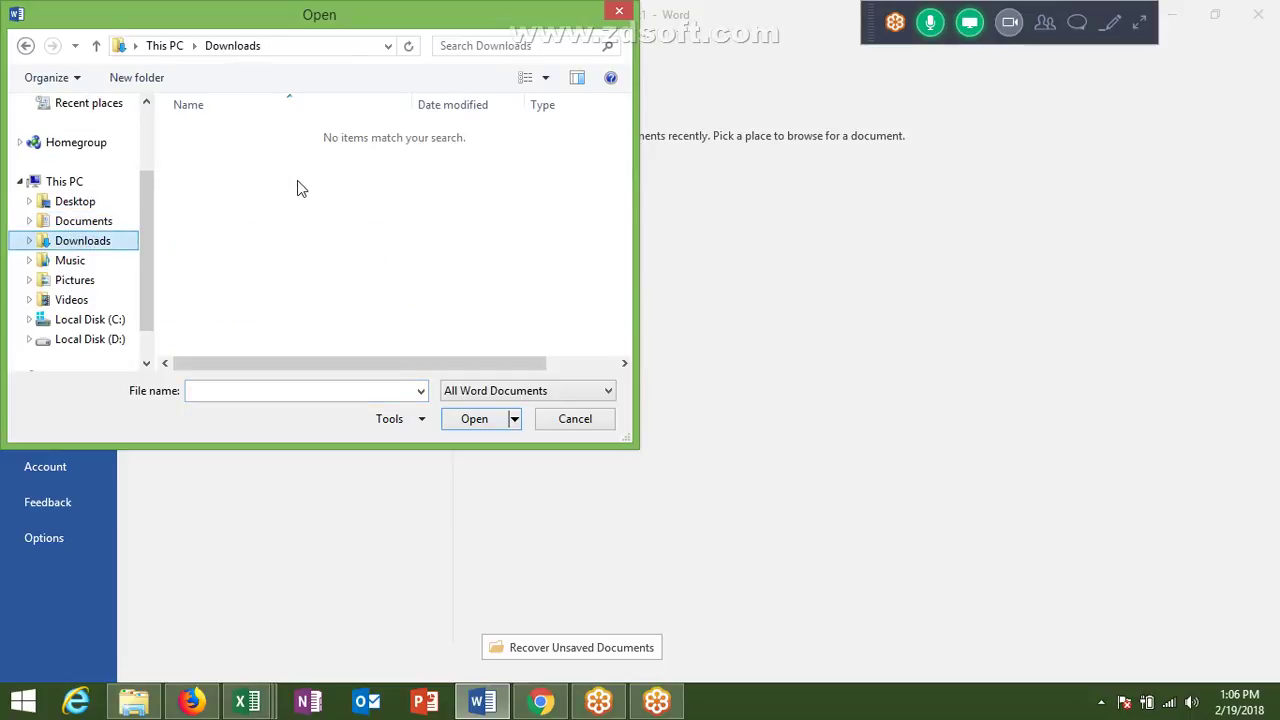
key(super)
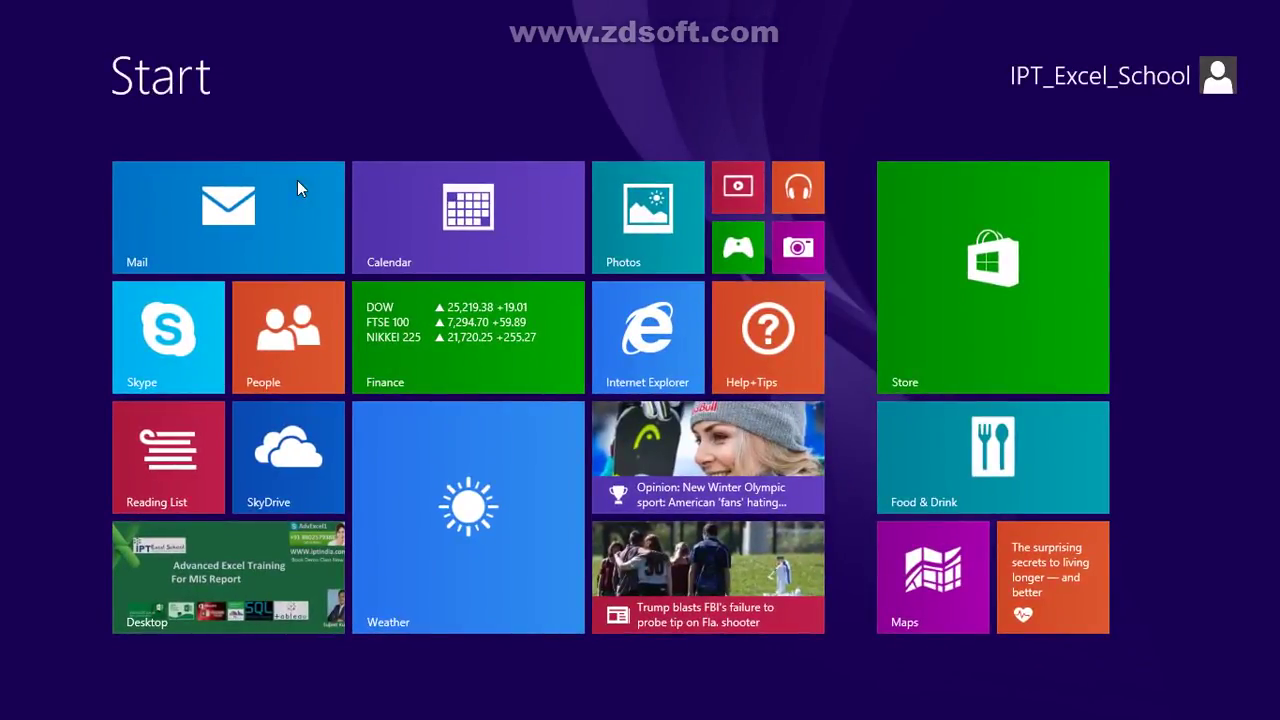
Search the Start screen for 'km' and 'sp', then clear the search and return to Word
key(super)
key(super)
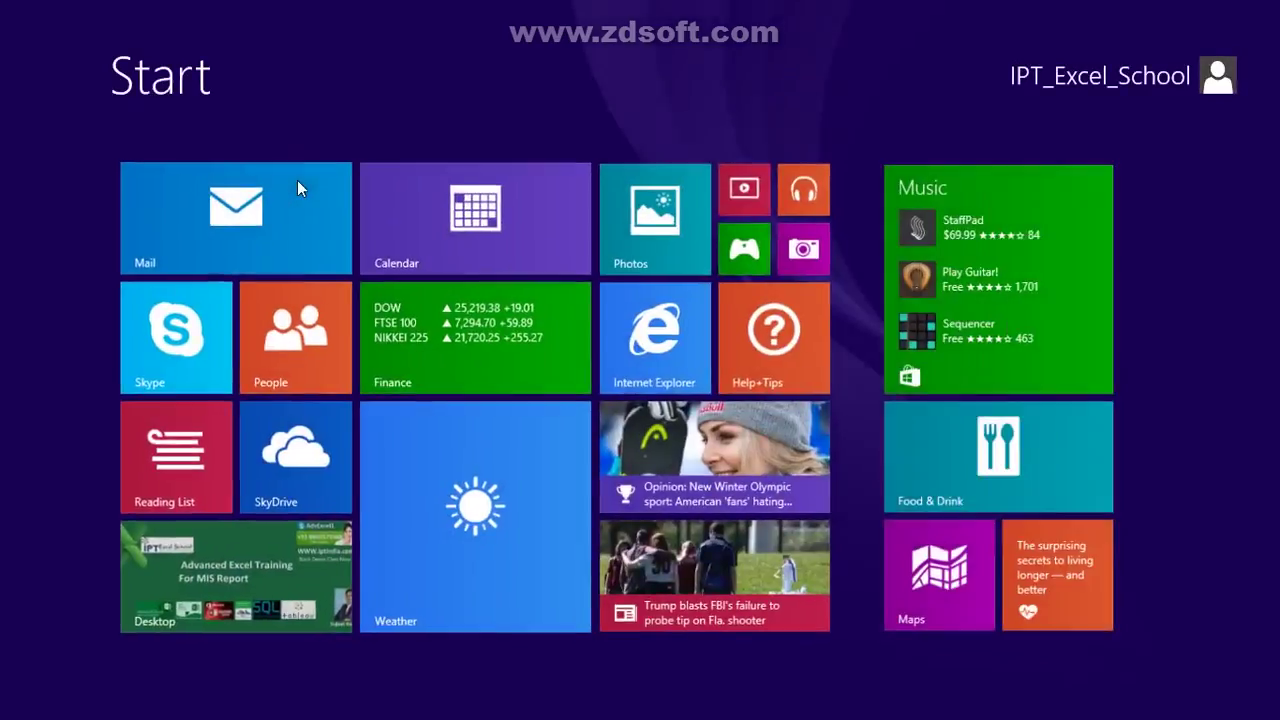
text(kmsauto)
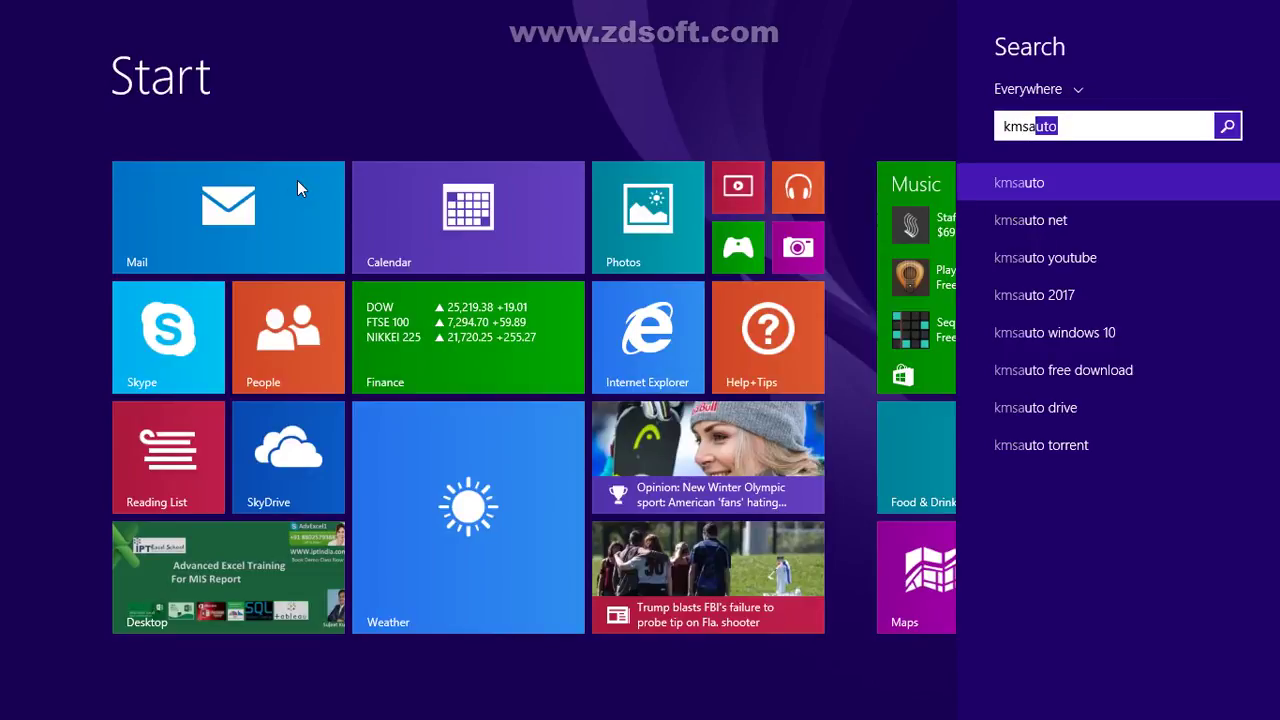
key(BackSpace)
key(BackSpace)
key(BackSpace)
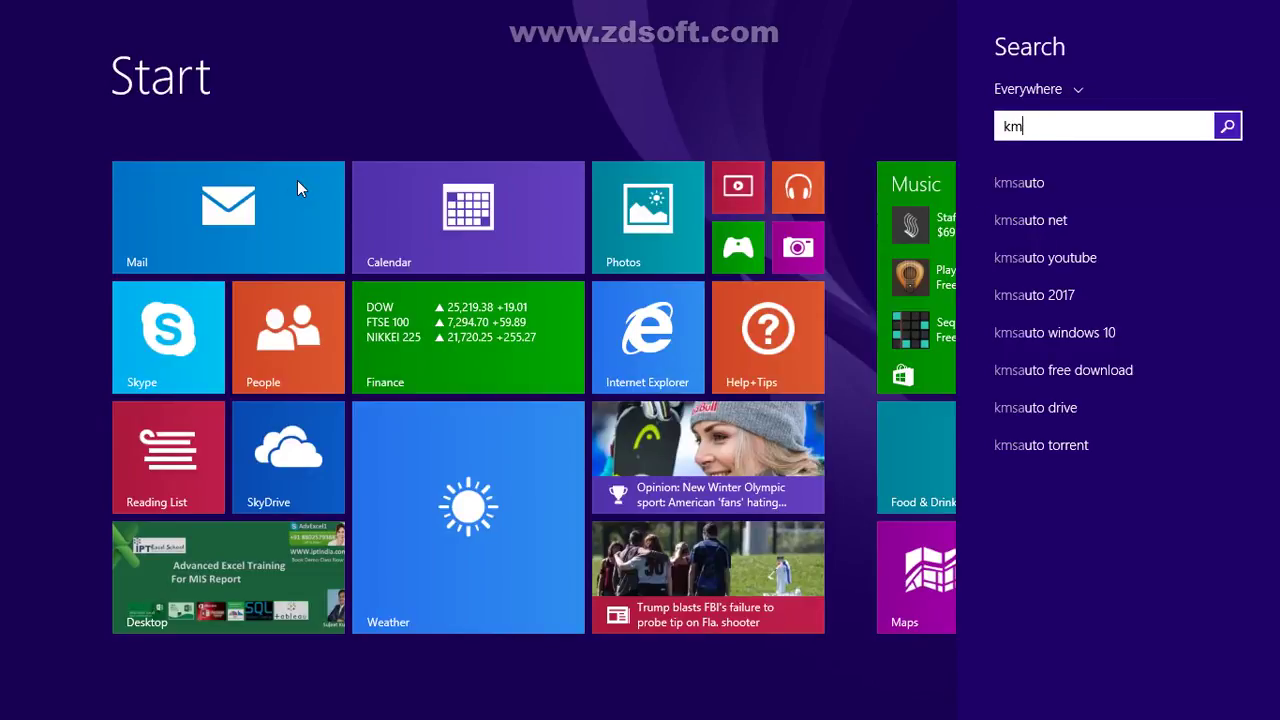
key(BackSpace)
key(BackSpace)
text(sp)
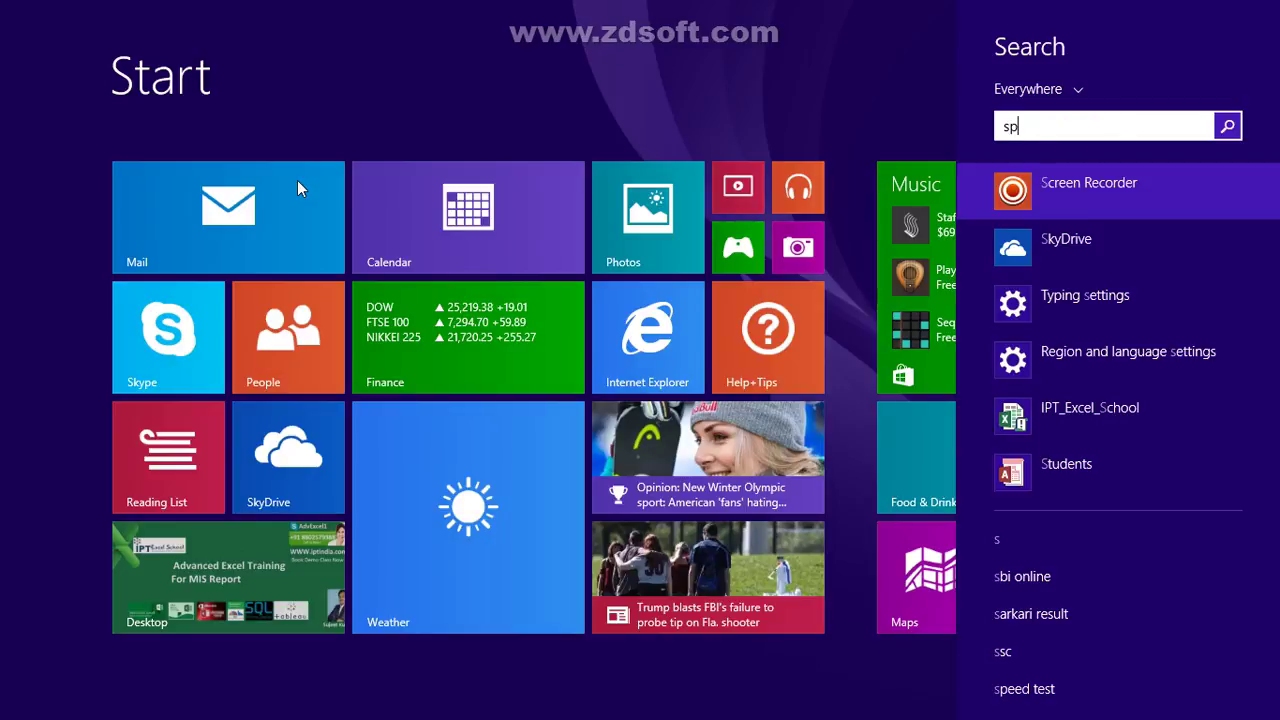
key(BackSpace)
key(BackSpace)
key(BackSpace)
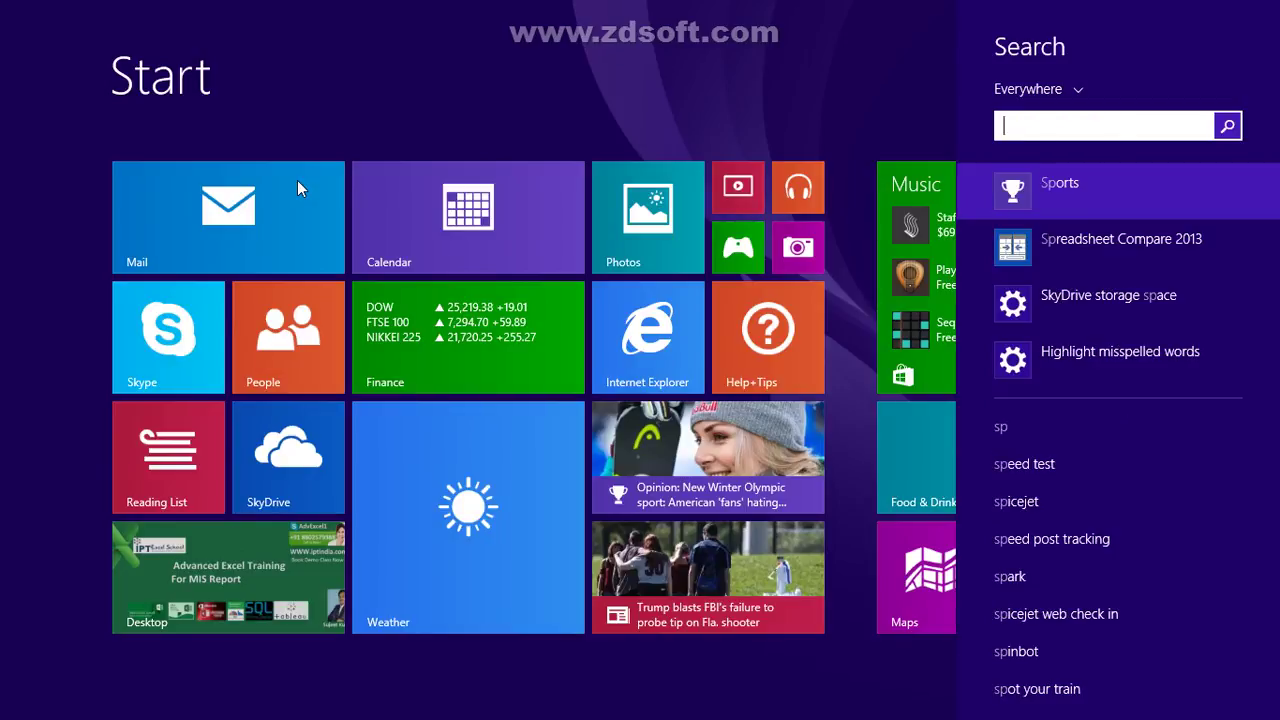
key(Escape)
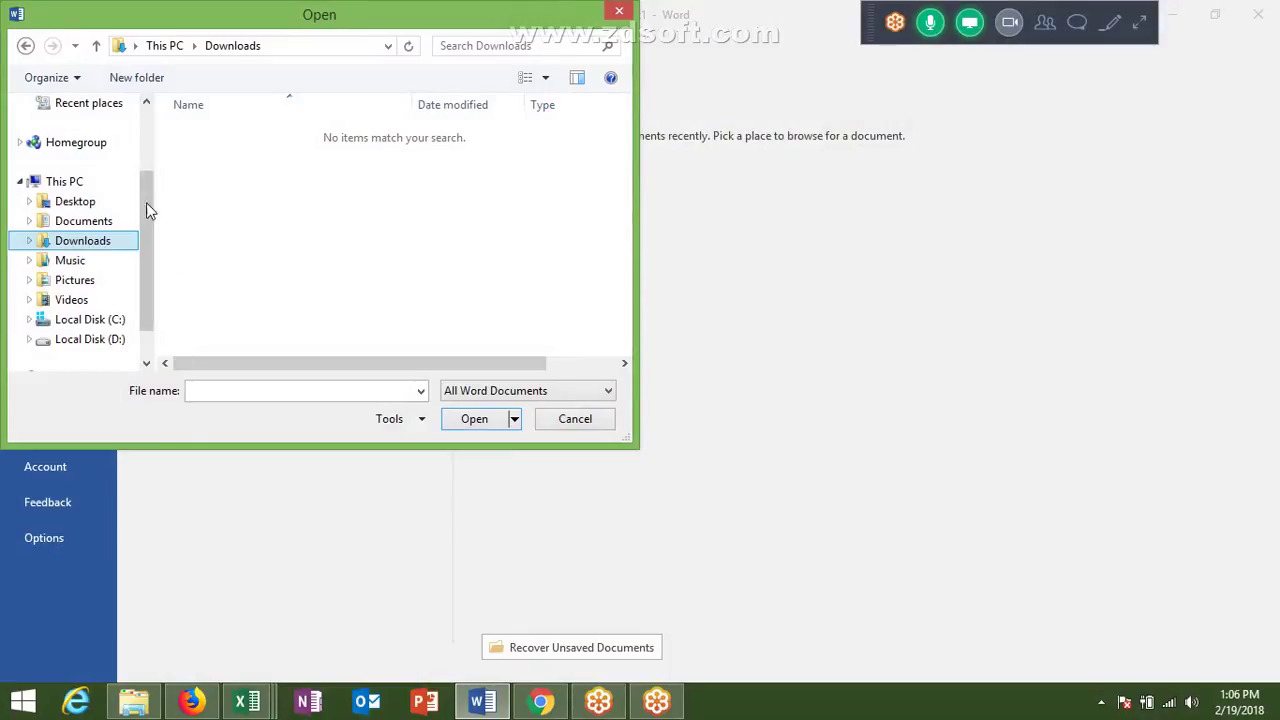
Set Word's Open dialog to list All Files, then bring the Gmail inbox in Chrome forward
click(530, 392)
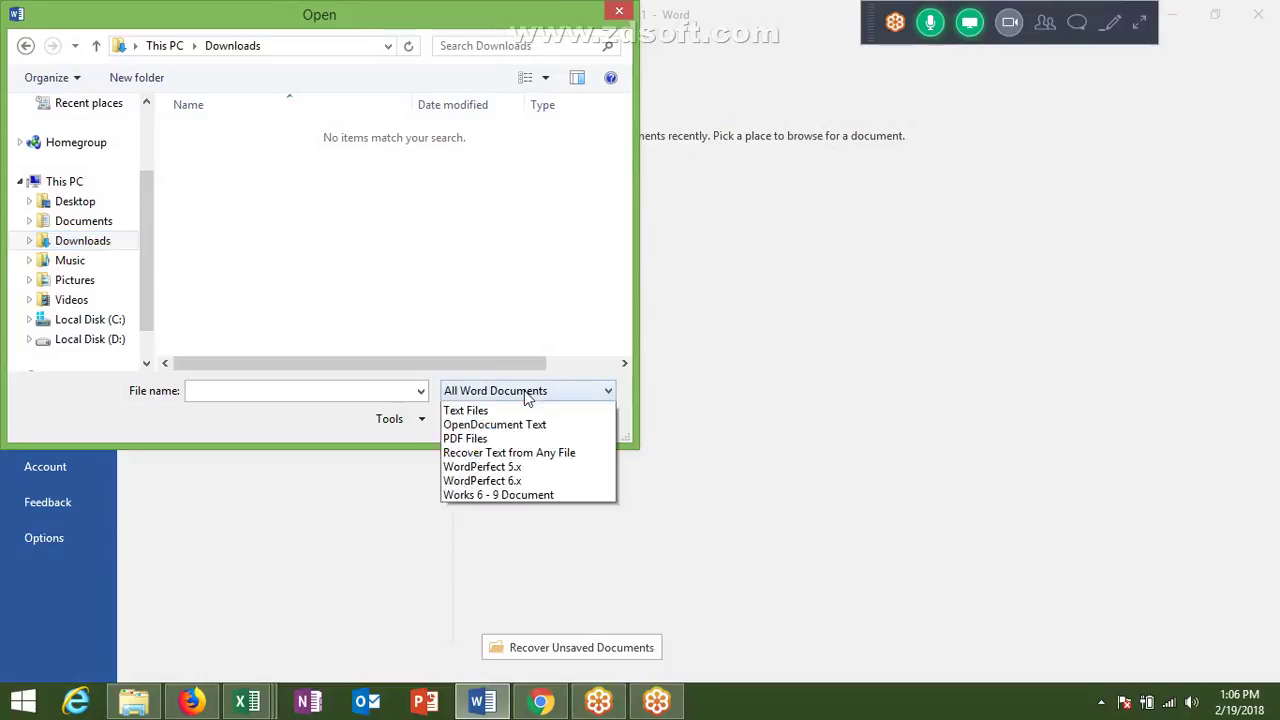
click(520, 406)
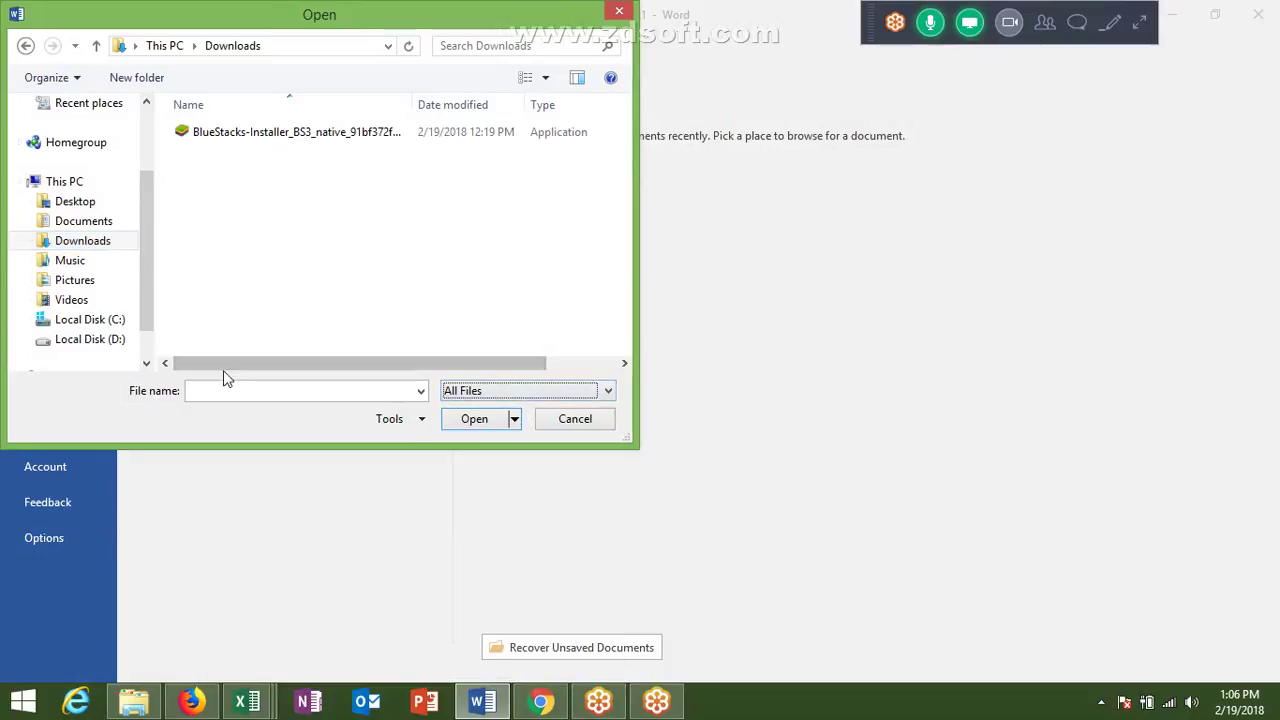
click(74, 245)
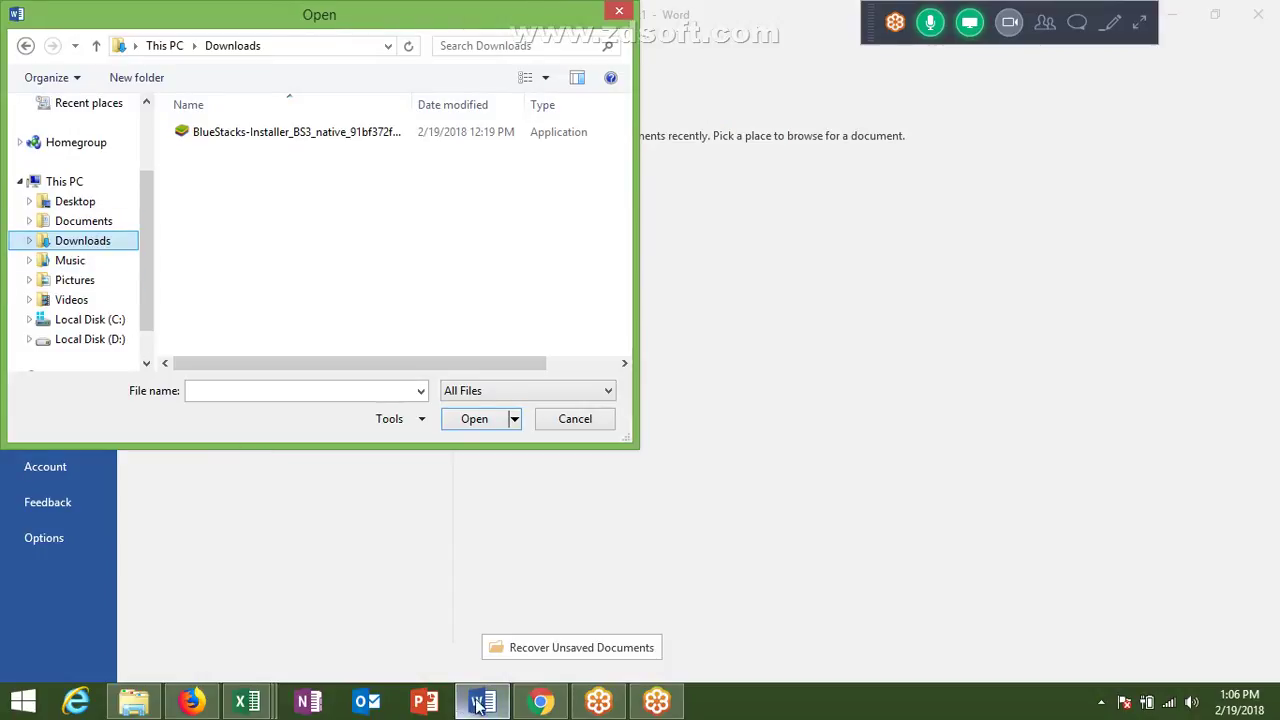
click(540, 702)
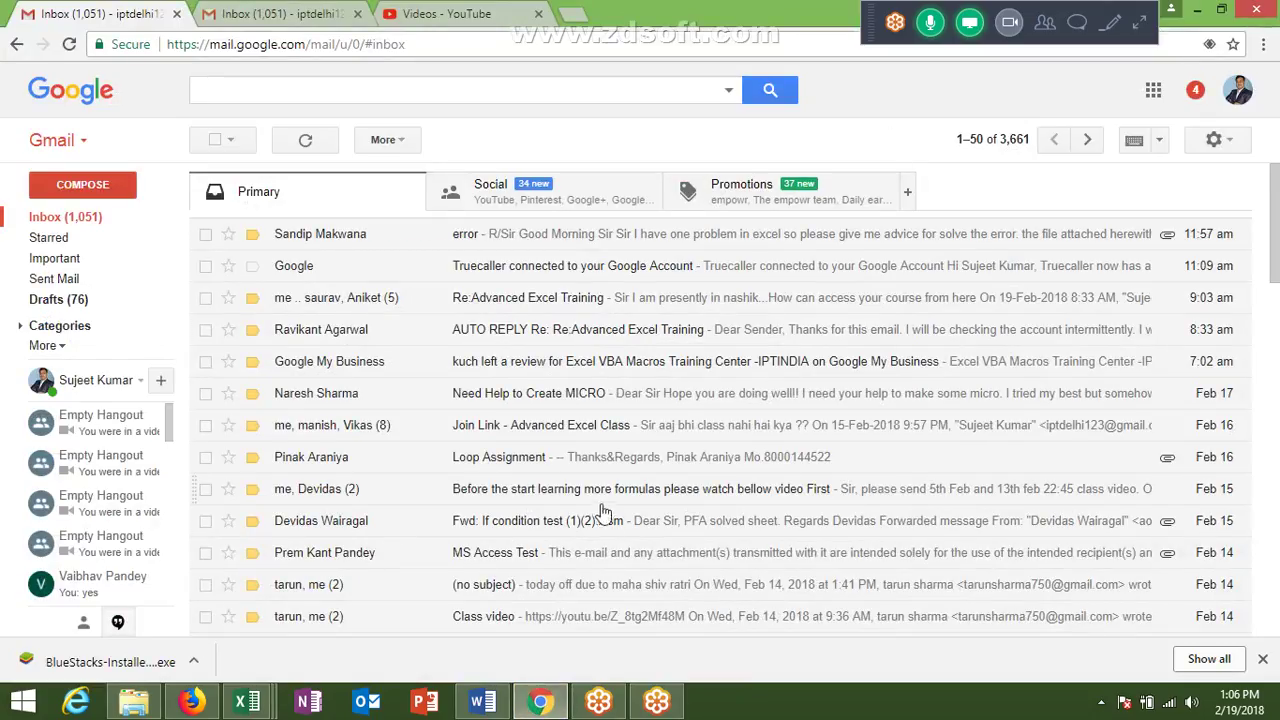
From Firefox's Downloads list, show 'Teaching aids for foreign students.doc' in its Temp folder
click(120, 662)
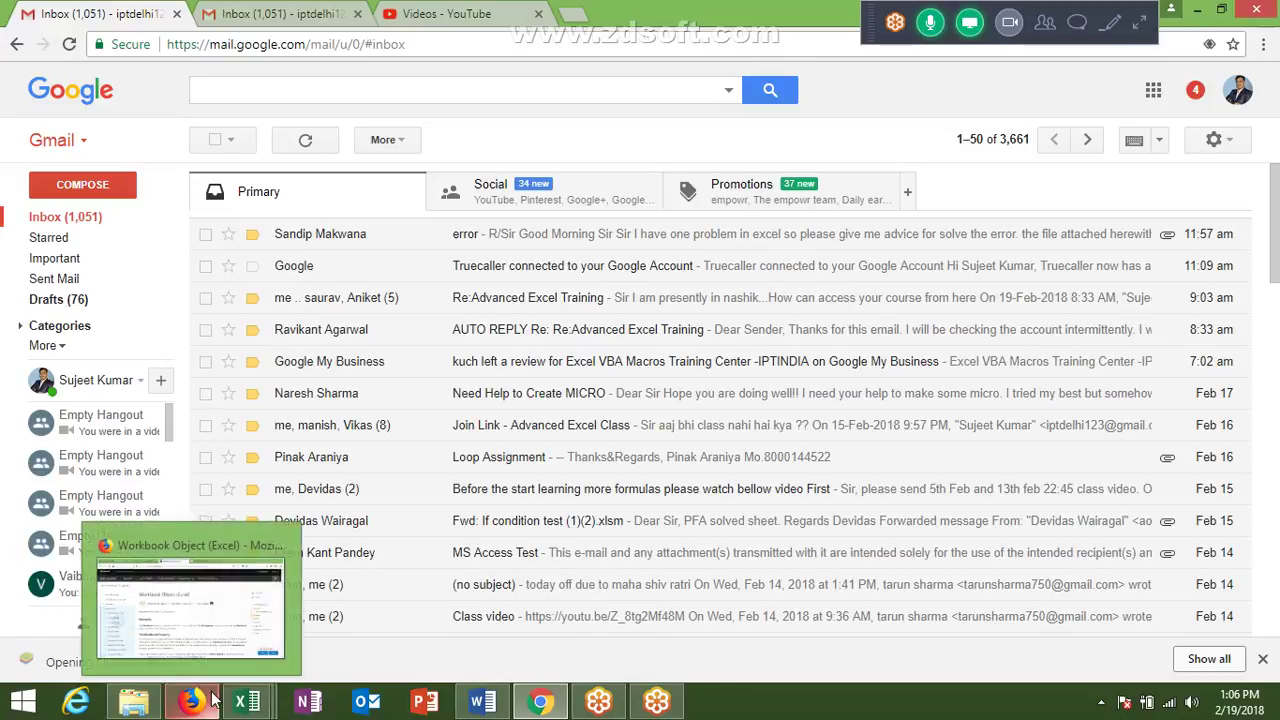
click(200, 700)
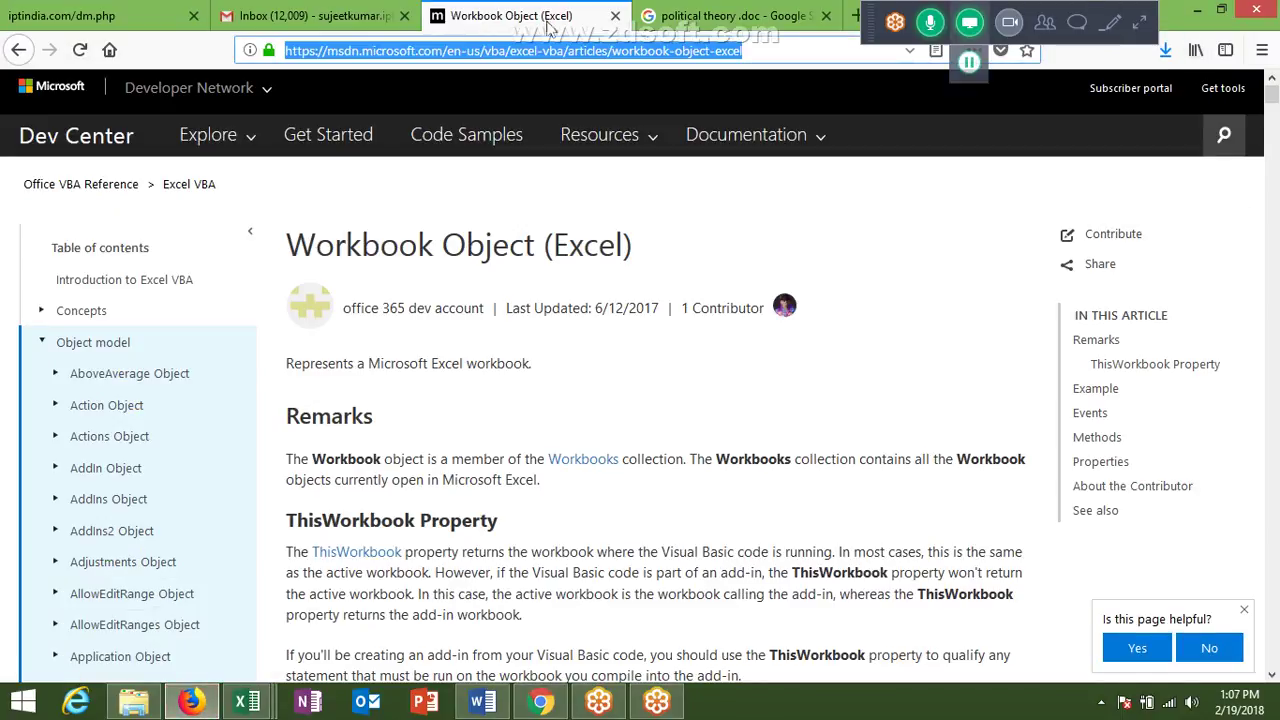
click(700, 18)
click(1165, 52)
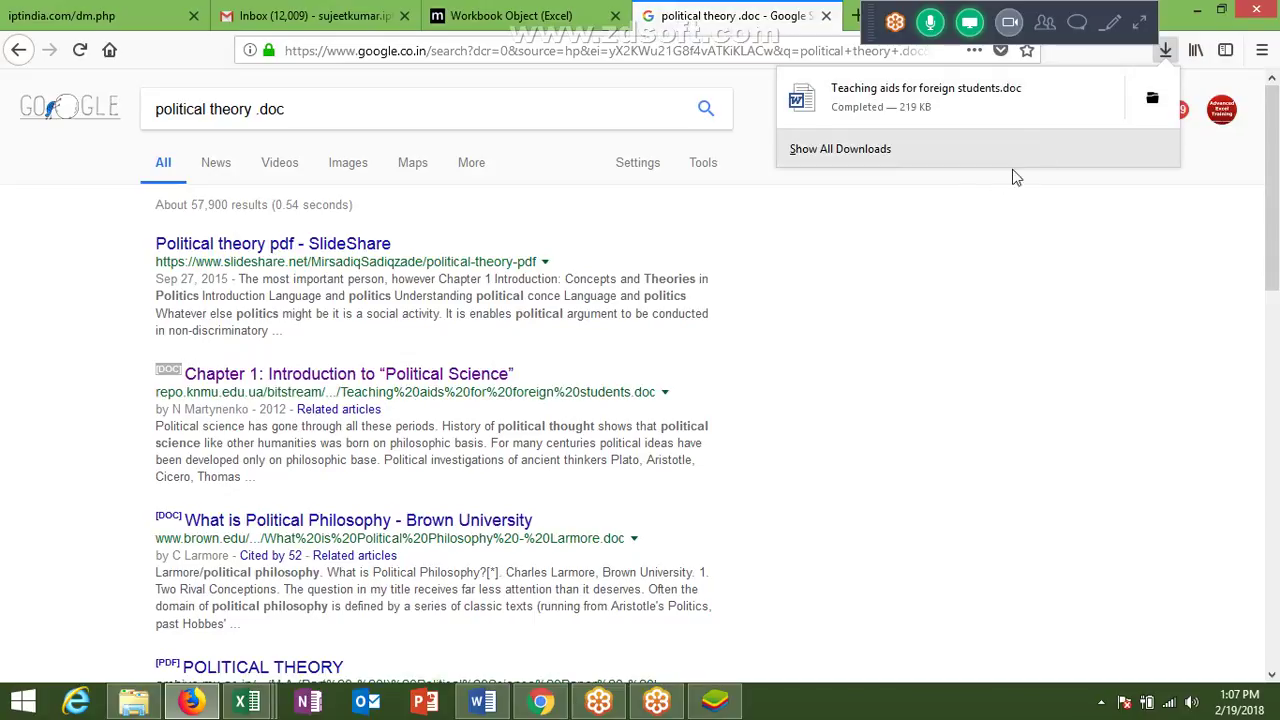
click(1151, 121)
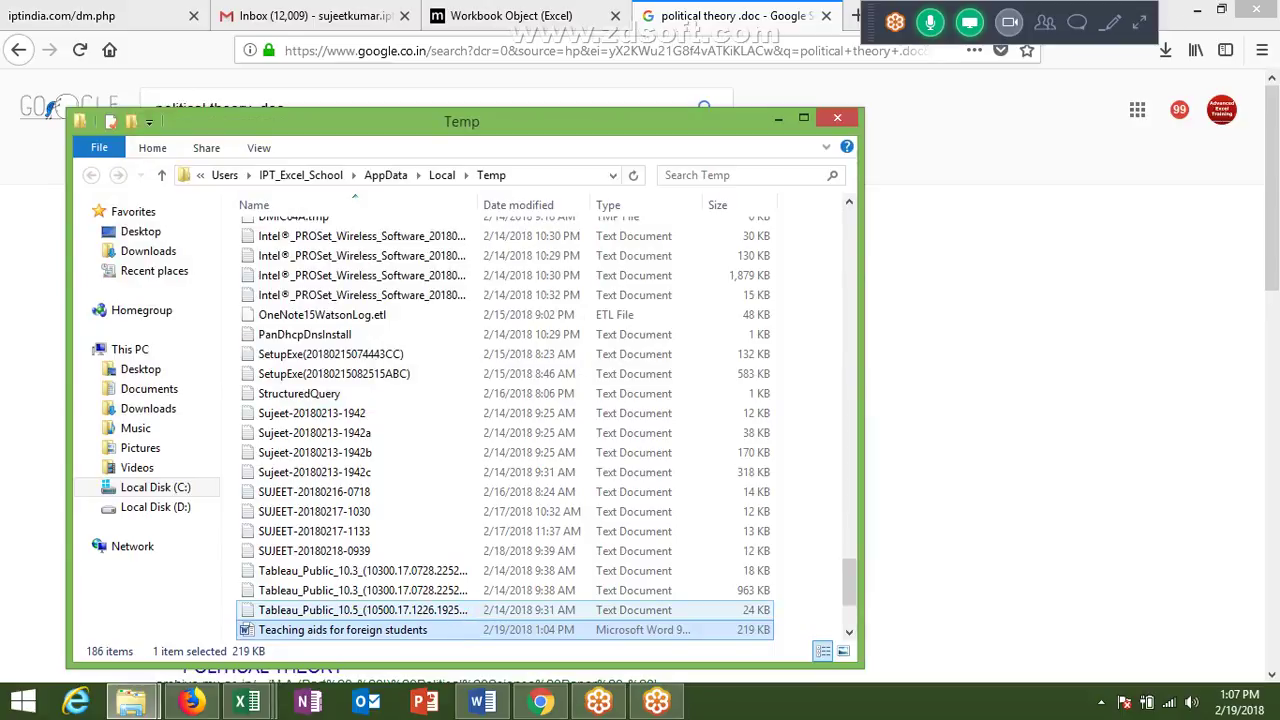
Copy 'Teaching aids for foreign students' from Temp into the Downloads folder
right_click(490, 612)
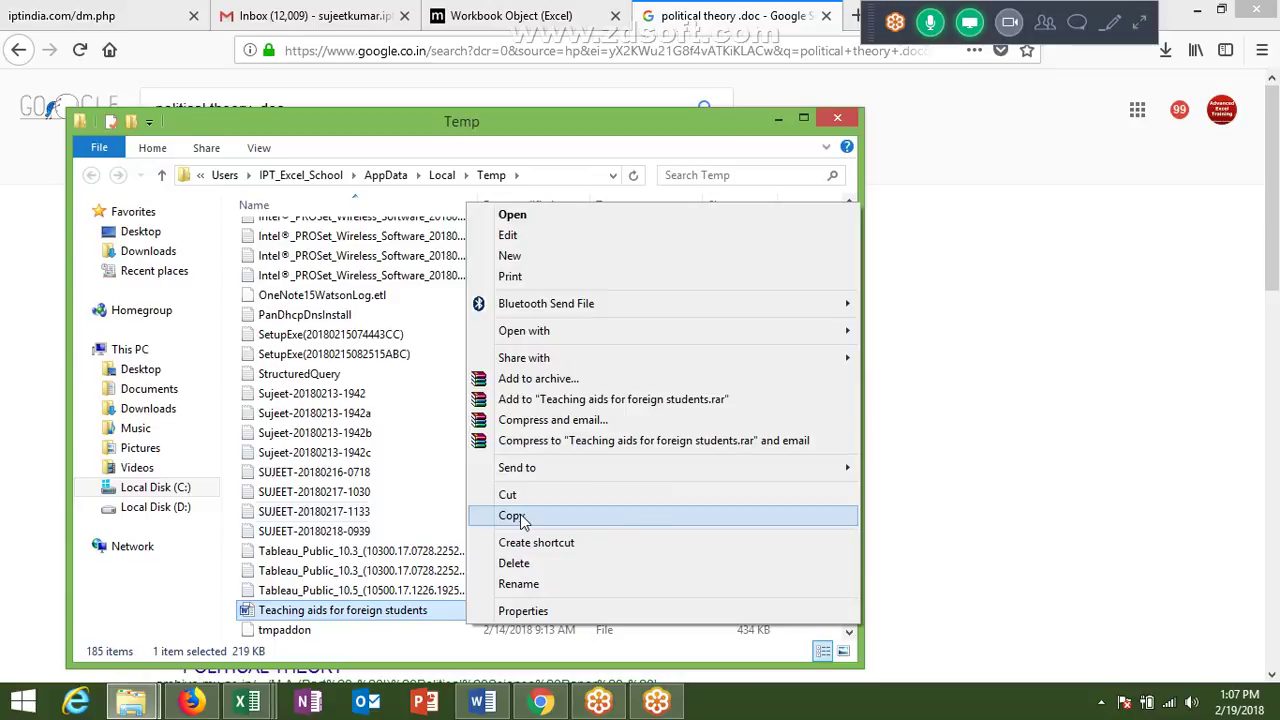
click(512, 516)
click(160, 409)
right_click(314, 422)
click(390, 545)
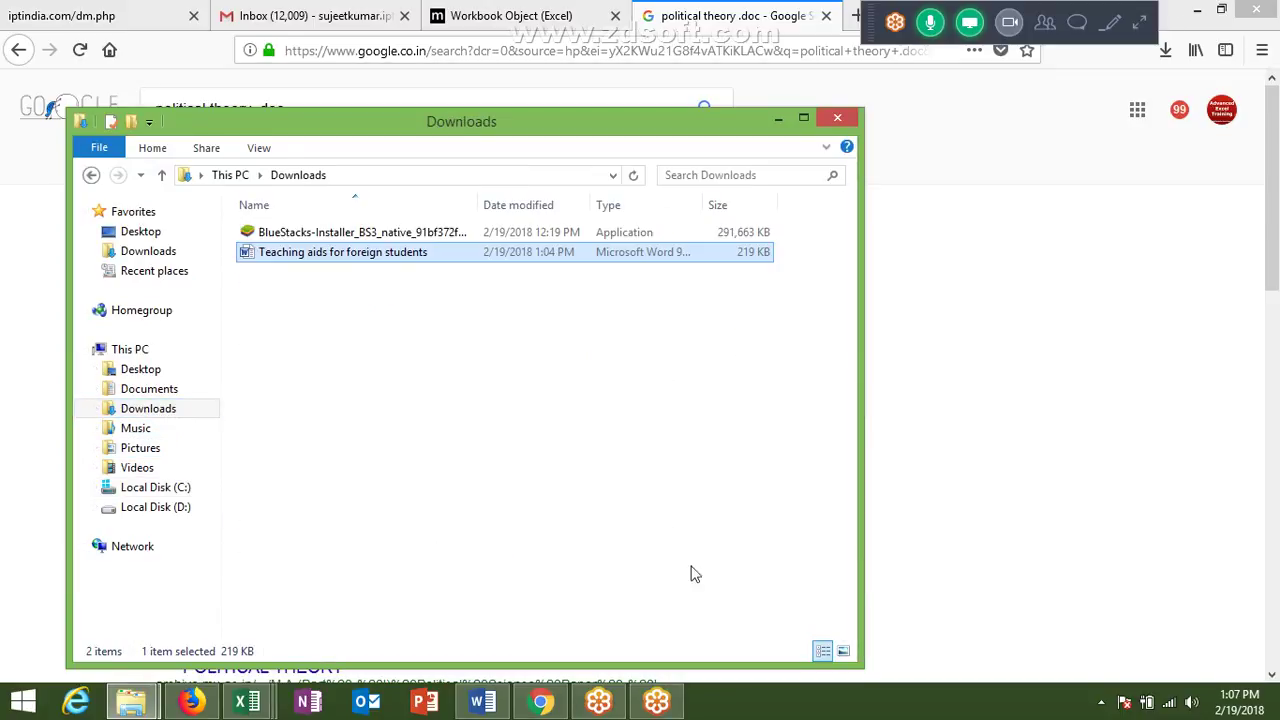
click(482, 703)
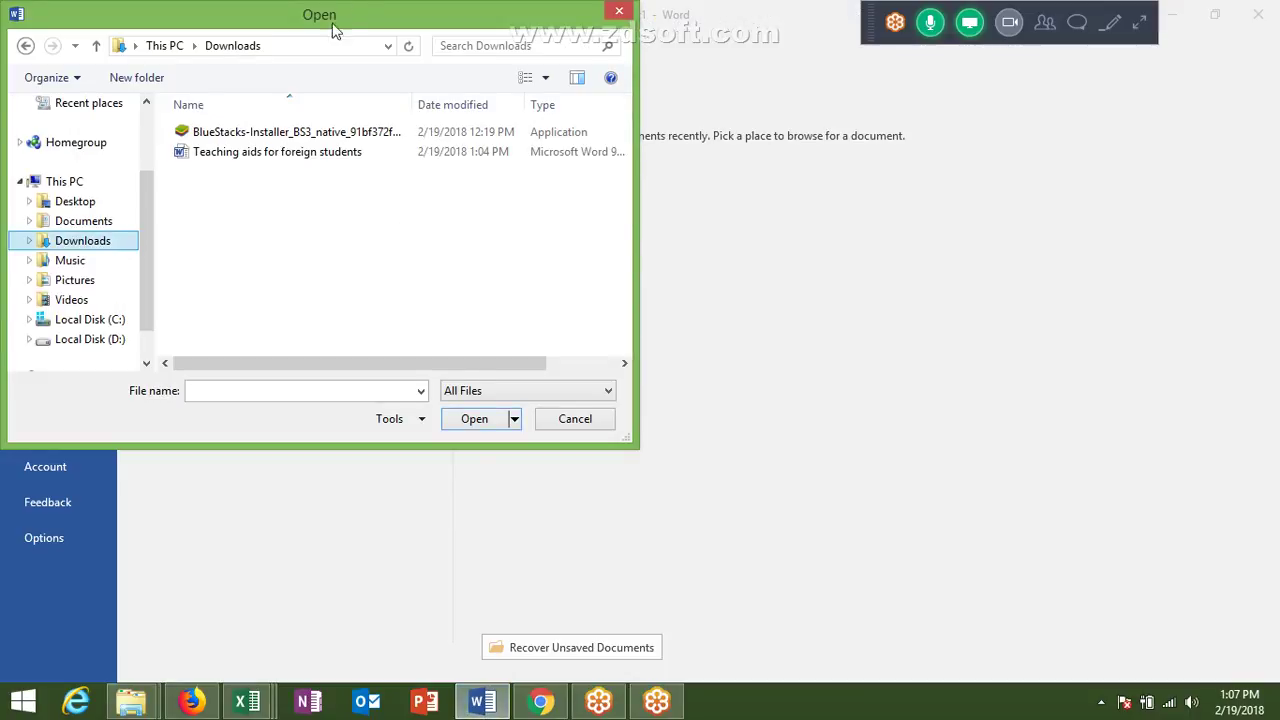
Open 'Teaching aids for foreign students' from Downloads and enable editing
double_click(288, 152)
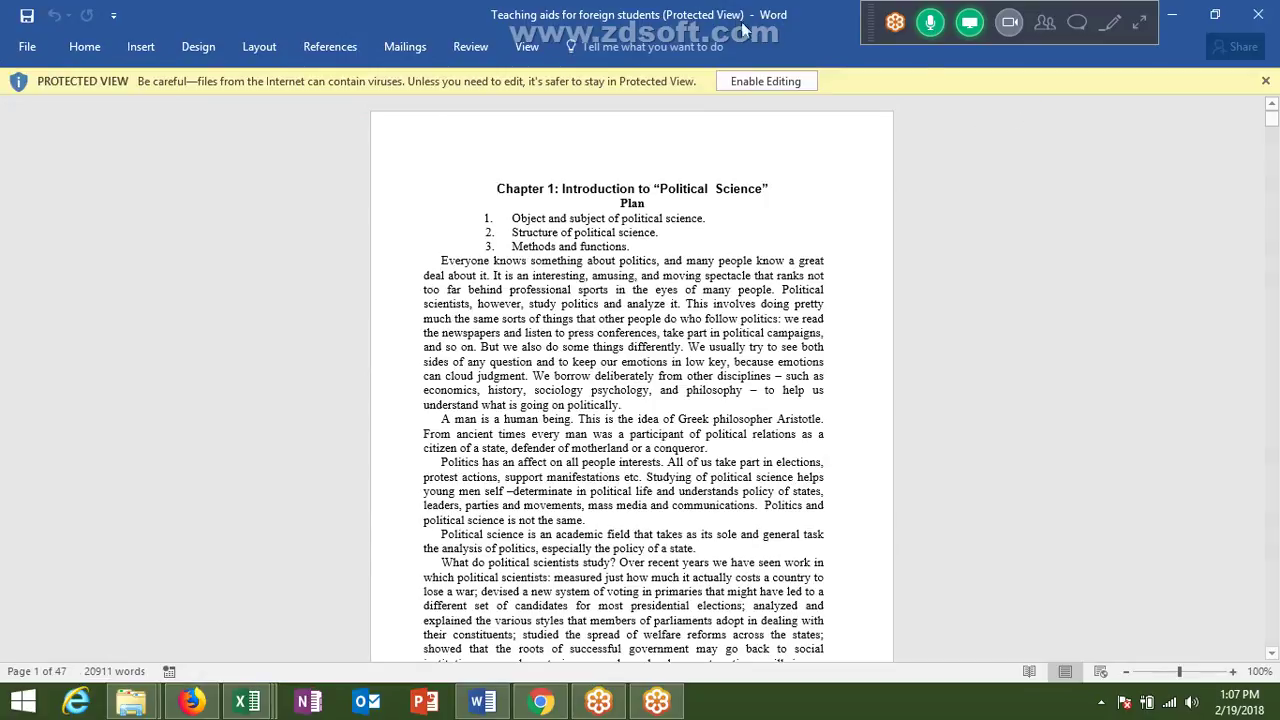
click(810, 82)
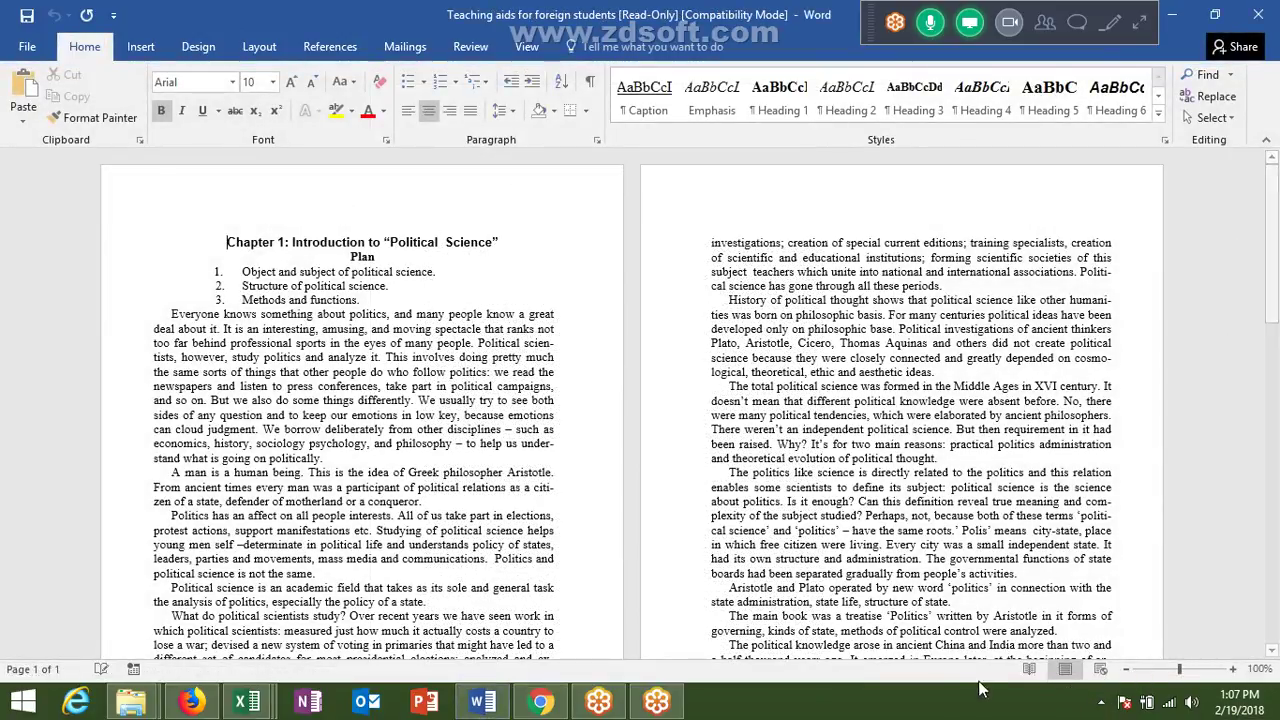
Try Read Mode and Web Layout, returning to Print Layout after each
click(1030, 672)
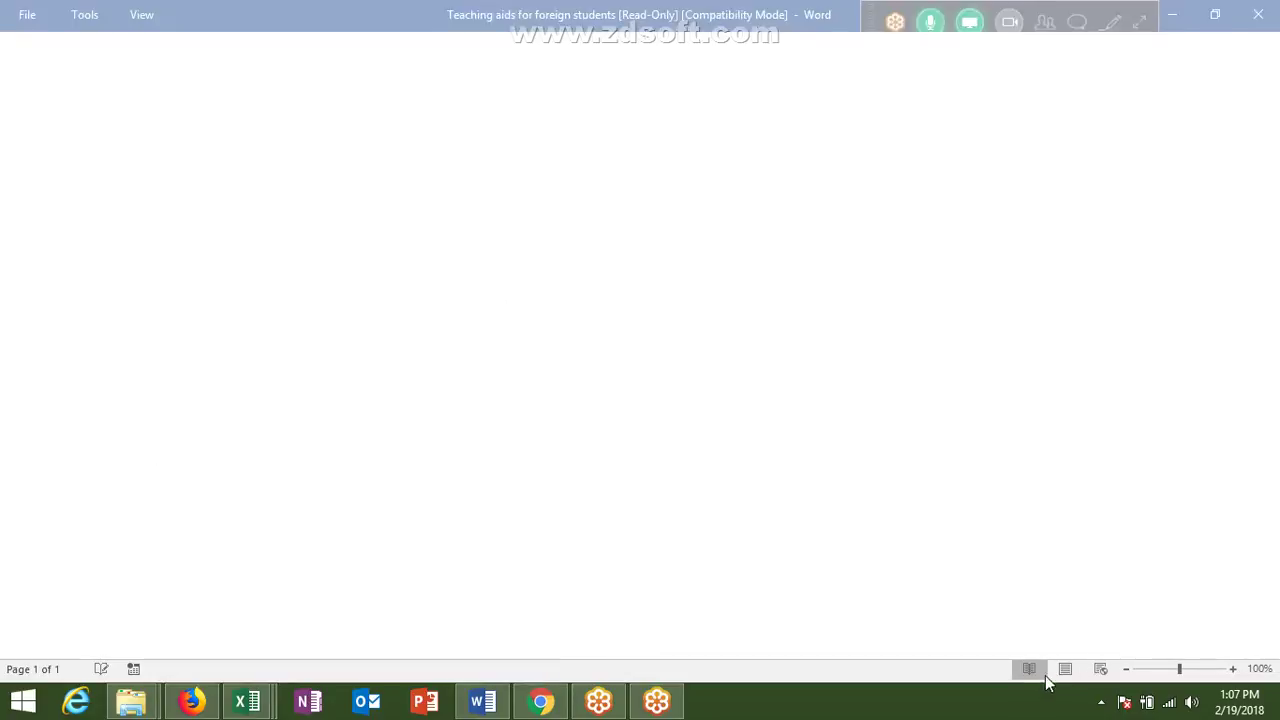
click(1066, 670)
click(1066, 671)
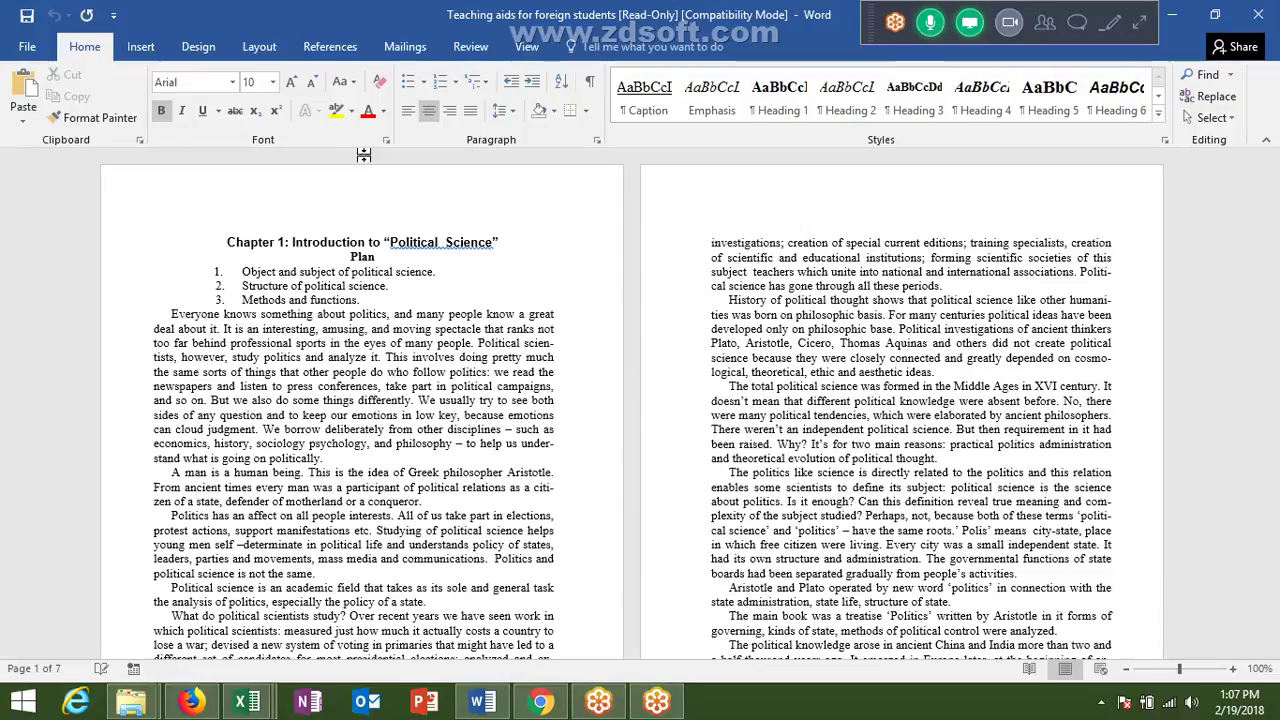
click(528, 48)
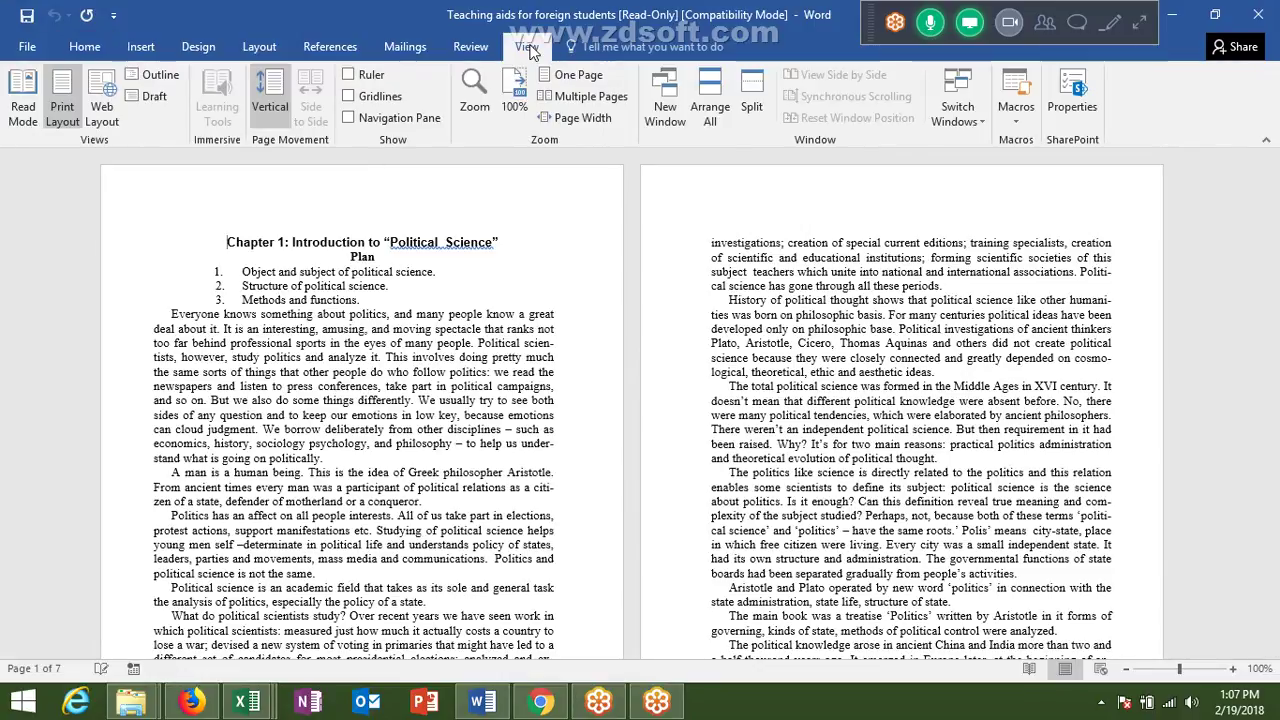
click(101, 108)
click(62, 112)
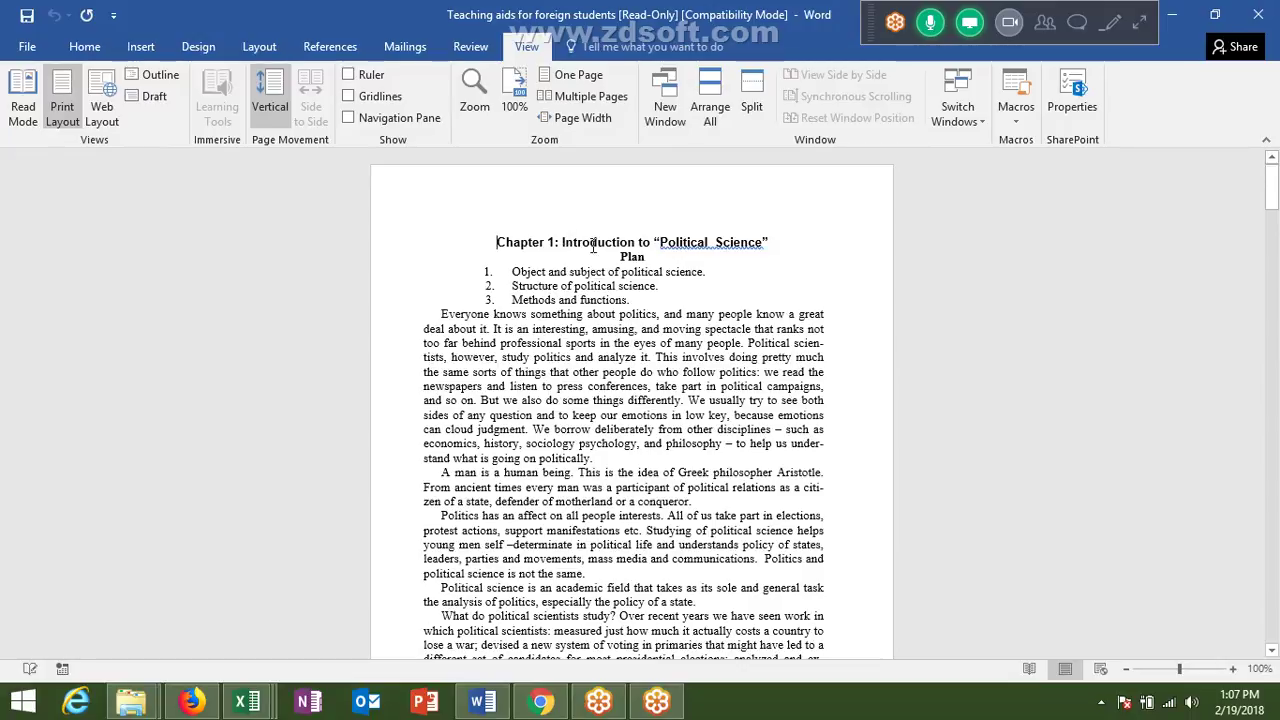
click(139, 47)
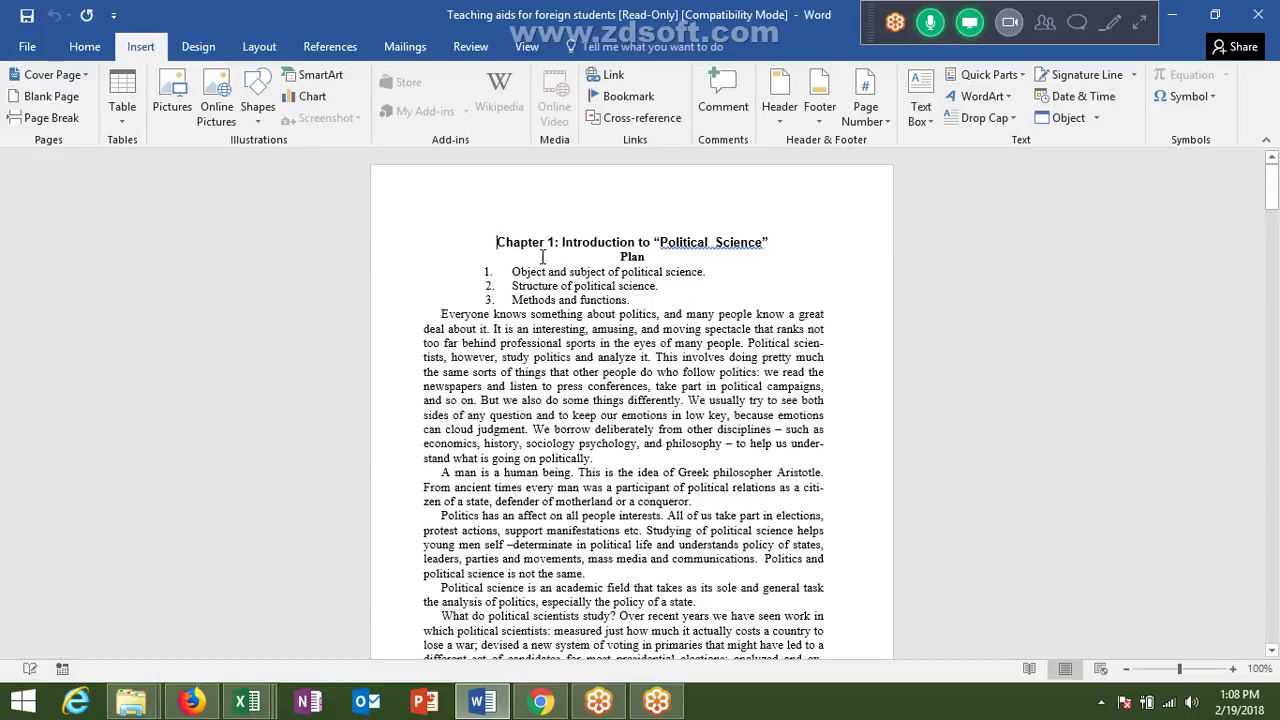
Bookmark the word 'Chapter' in the Chapter 2 heading under the name Ch2
scroll(588, 264, down, 5)
scroll(595, 275, up, 3)
scroll(600, 287, up, 2)
scroll(503, 233, down, 20)
scroll(535, 315, down, 10)
scroll(538, 316, down, 8)
scroll(527, 322, down, 2)
drag(522, 325, 565, 330)
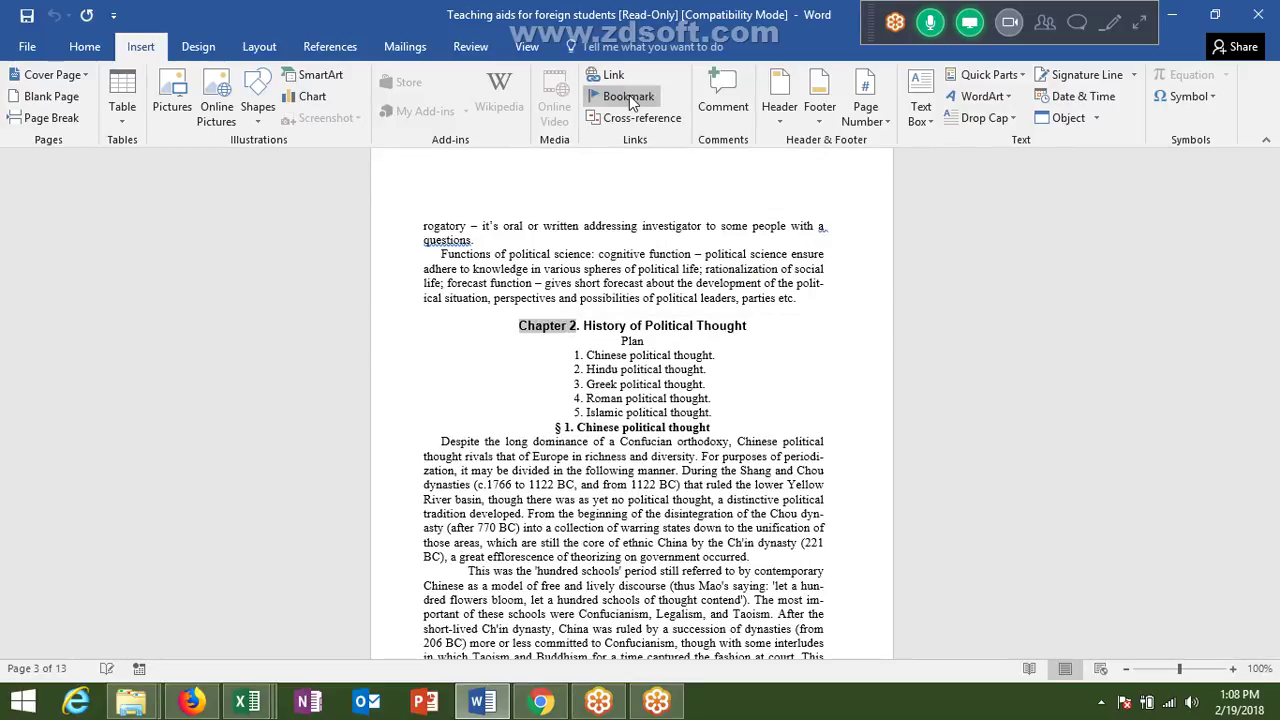
click(629, 95)
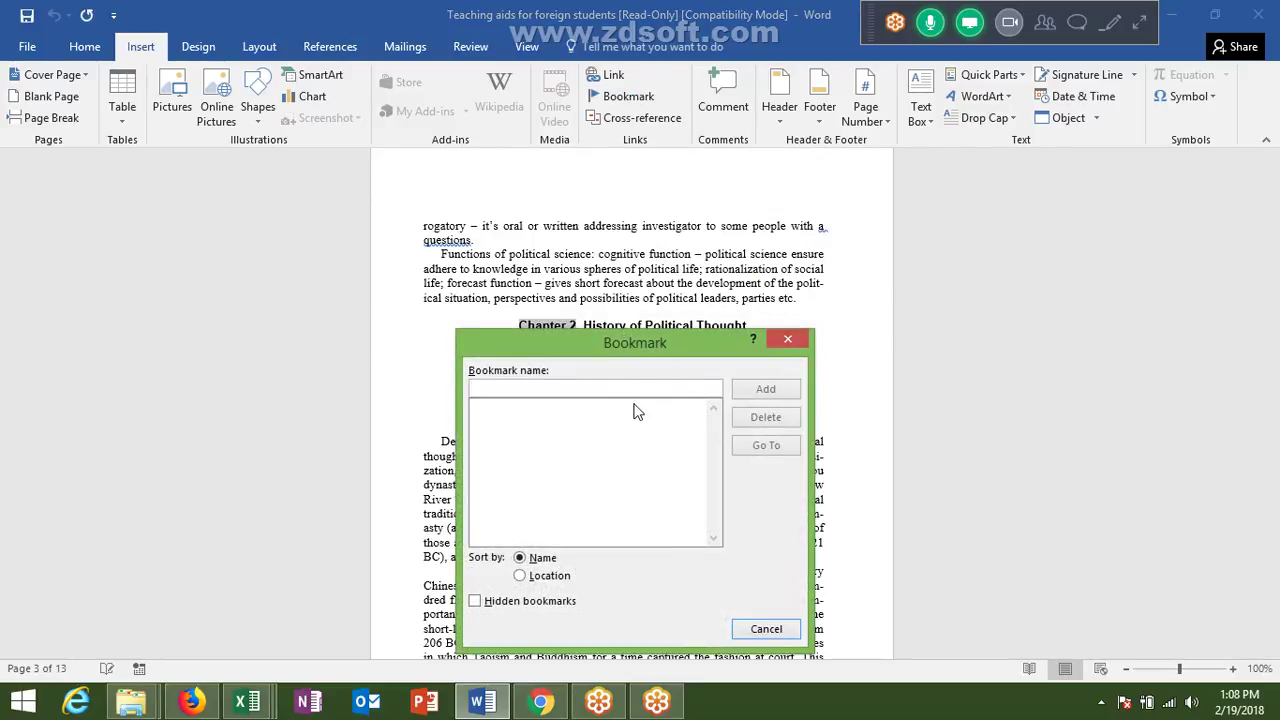
text(Ch)
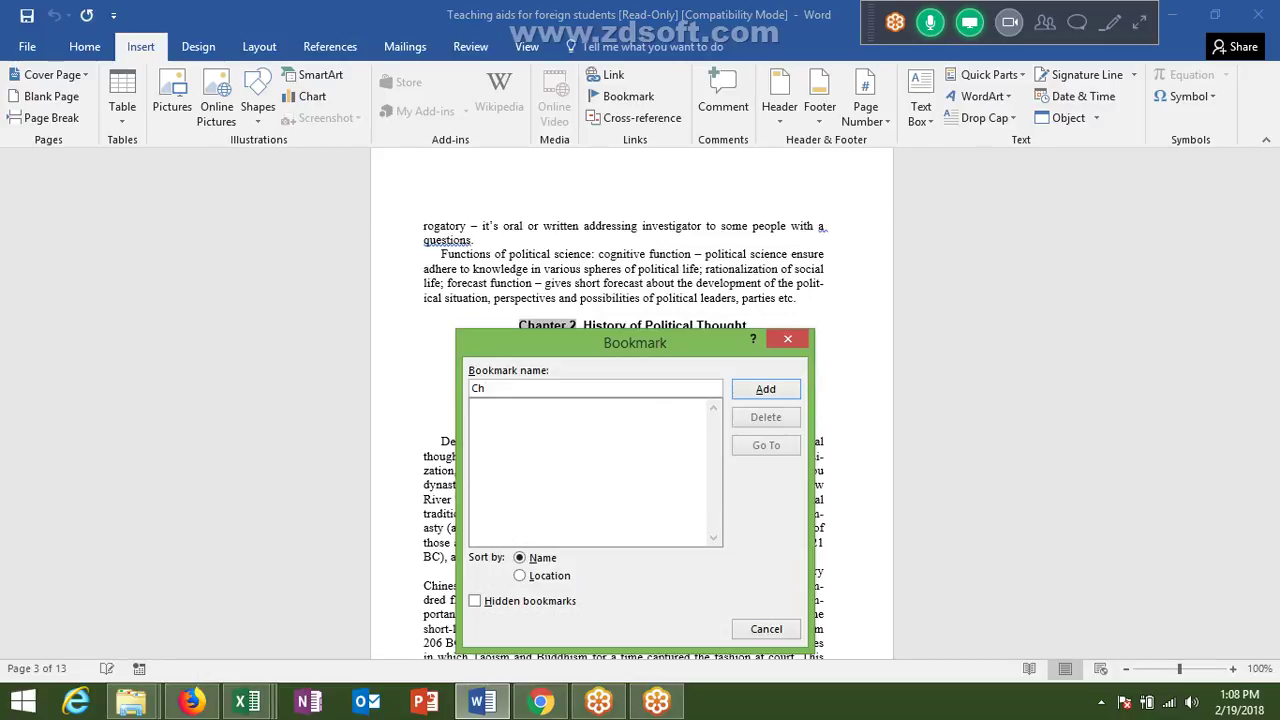
click(765, 388)
click(736, 383)
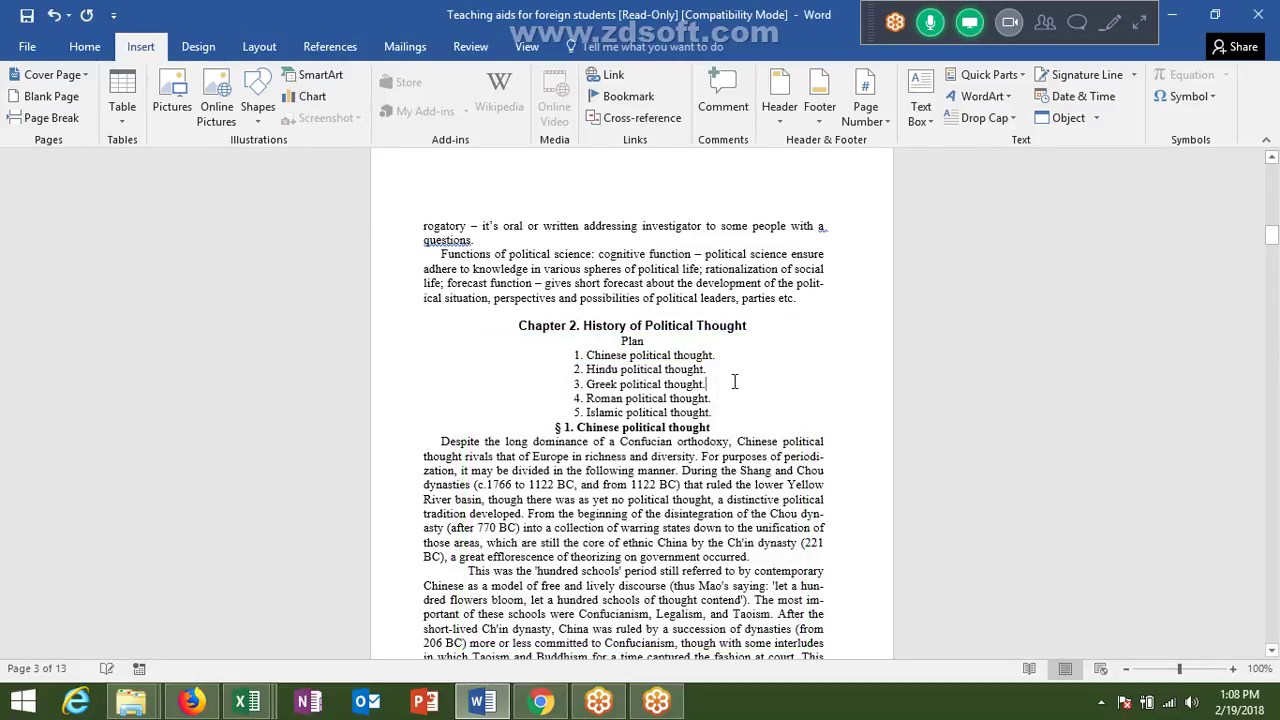
Select the '§ 3. Greek political thought' heading and bring up the Bookmark dialog
scroll(737, 380, up, 5)
scroll(706, 411, down, 5)
scroll(703, 411, down, 10)
scroll(702, 414, down, 10)
scroll(701, 417, down, 10)
scroll(700, 421, down, 10)
scroll(700, 421, down, 10)
scroll(699, 420, down, 10)
scroll(700, 419, down, 10)
scroll(703, 418, down, 10)
scroll(703, 420, down, 10)
scroll(703, 421, down, 10)
scroll(703, 423, down, 10)
scroll(703, 425, down, 10)
scroll(703, 428, down, 5)
scroll(703, 432, down, 3)
scroll(702, 436, down, 3)
scroll(702, 440, down, 4)
scroll(703, 440, down, 7)
scroll(703, 439, down, 7)
scroll(703, 438, down, 7)
scroll(703, 437, down, 7)
scroll(703, 437, down, 7)
scroll(701, 442, down, 7)
scroll(699, 447, down, 7)
scroll(697, 453, down, 5)
scroll(696, 430, down, 7)
scroll(693, 370, down, 4)
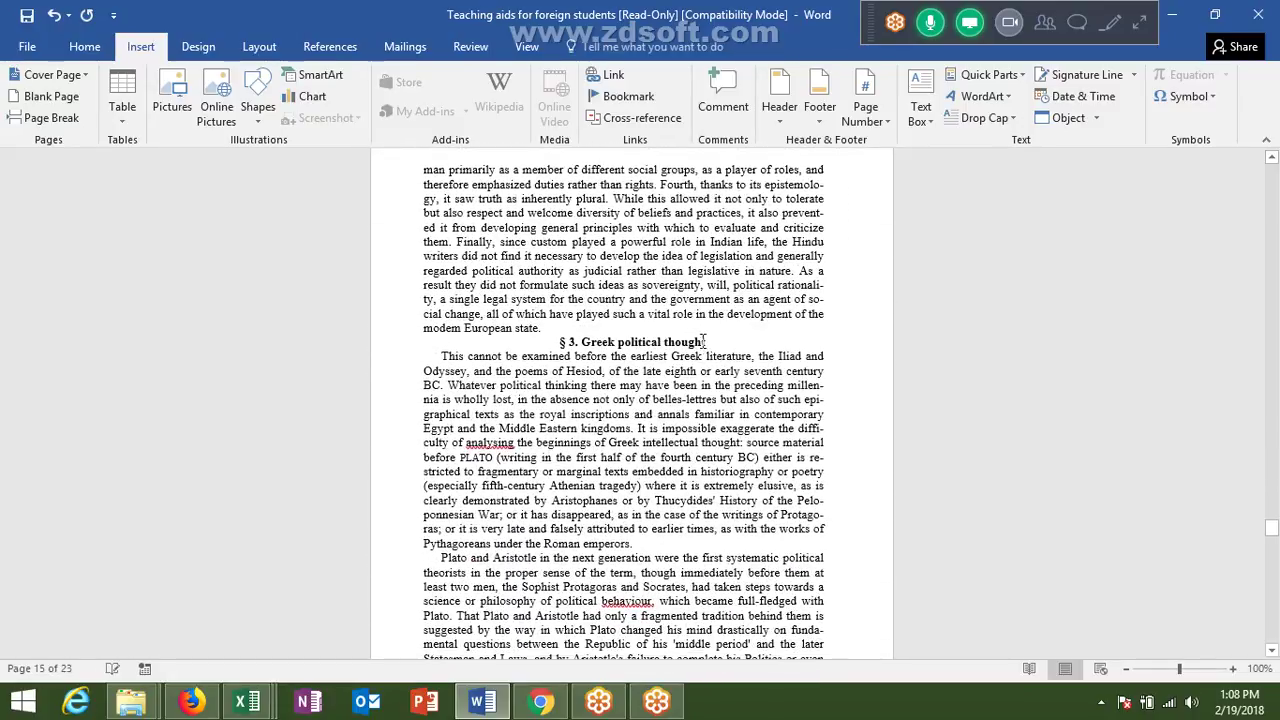
drag(708, 342, 565, 346)
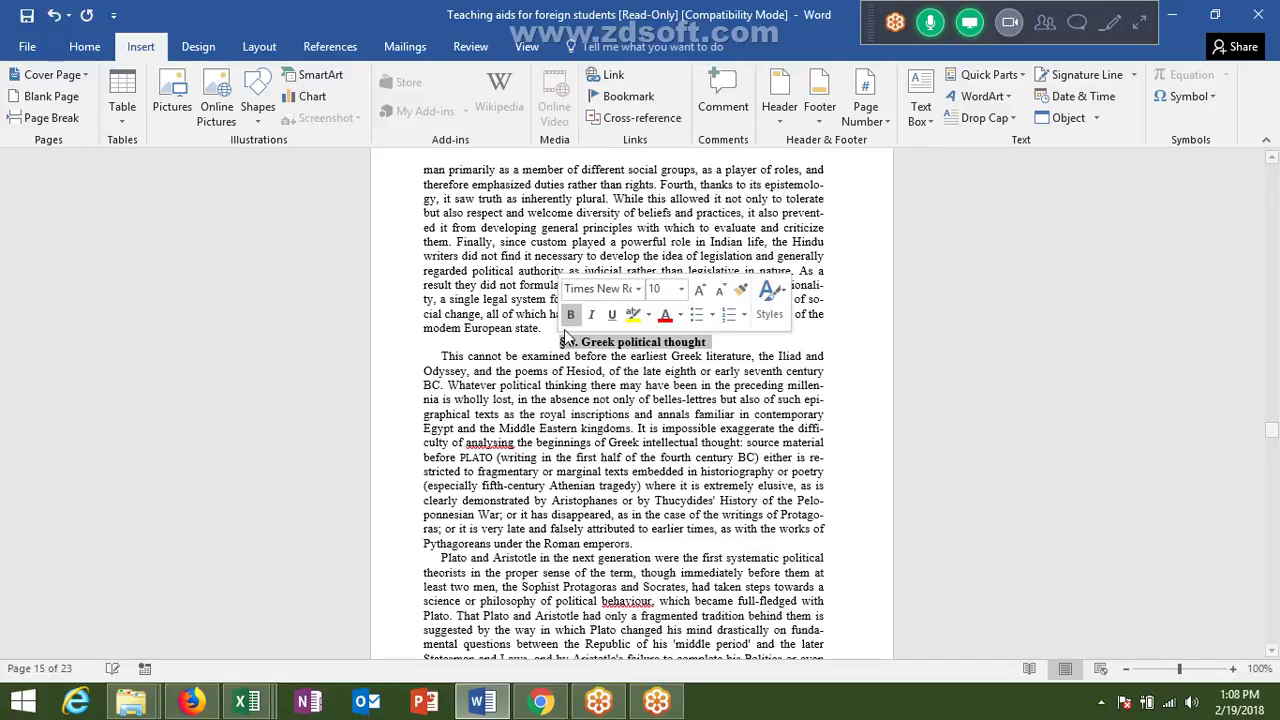
click(621, 95)
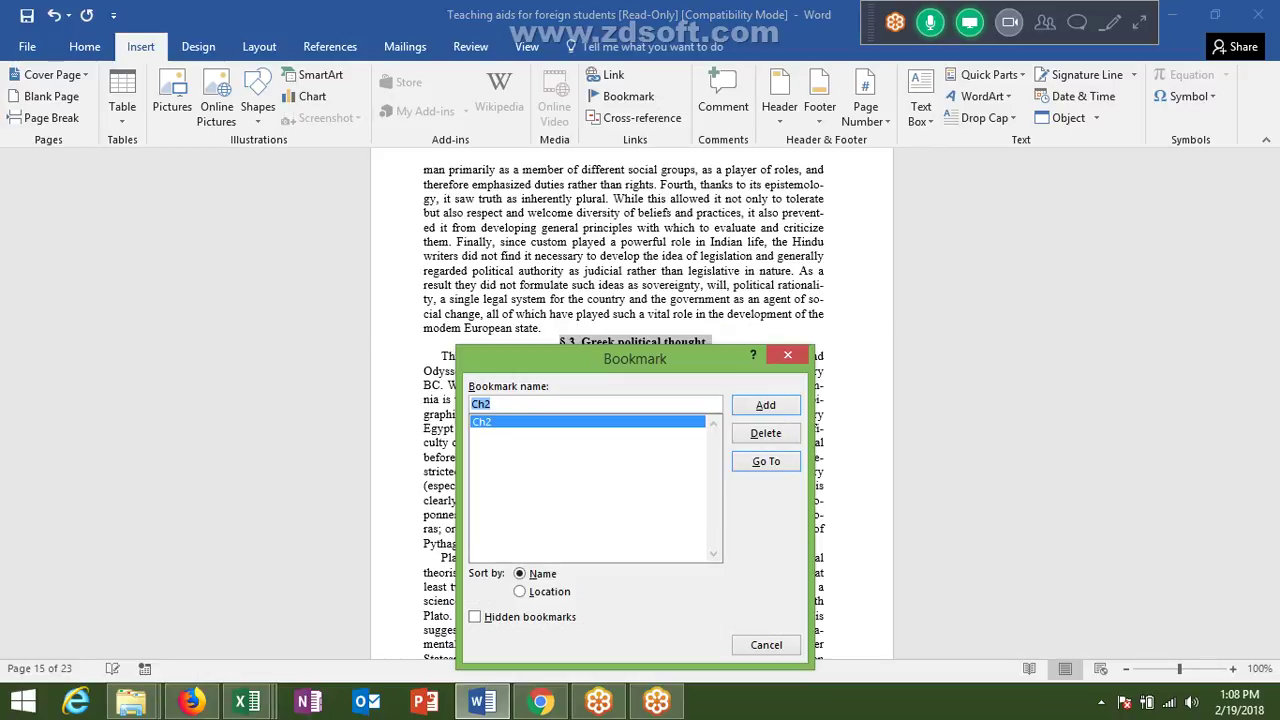
Add the Greek bookmark for the § 3 heading, then scroll back toward Chapter 1
text(Greek)
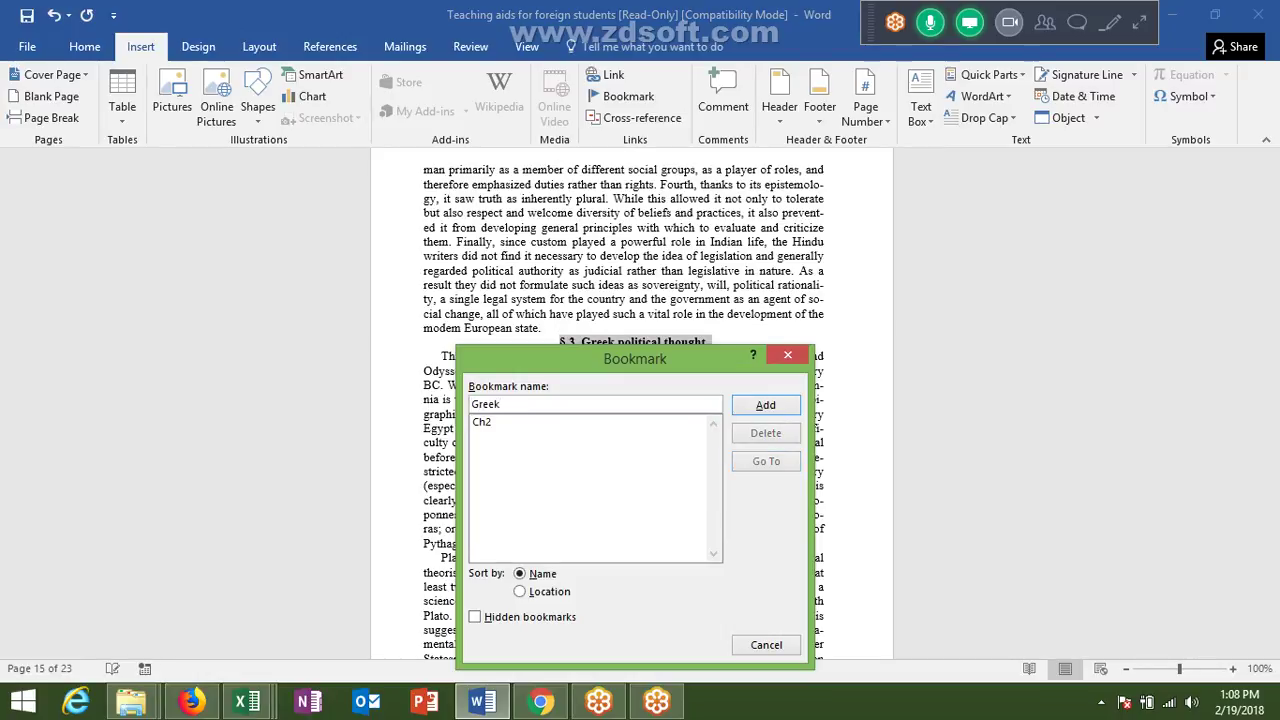
click(768, 405)
mouse_move(1271, 441)
mouse_down()
mouse_move(1273, 463)
mouse_move(1271, 172)
mouse_up()
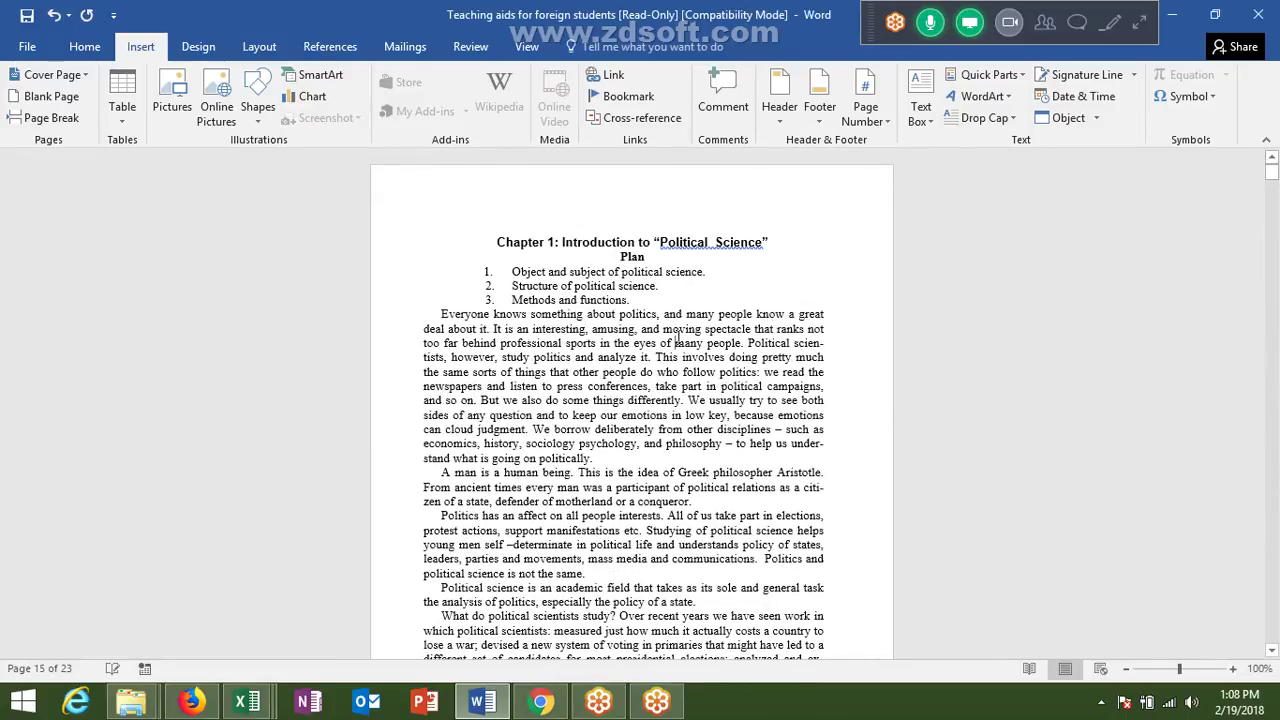
scroll(650, 357, down, 4)
scroll(652, 350, down, 3)
scroll(656, 340, down, 6)
scroll(656, 340, up, 1)
scroll(656, 340, up, 7)
scroll(656, 340, up, 5)
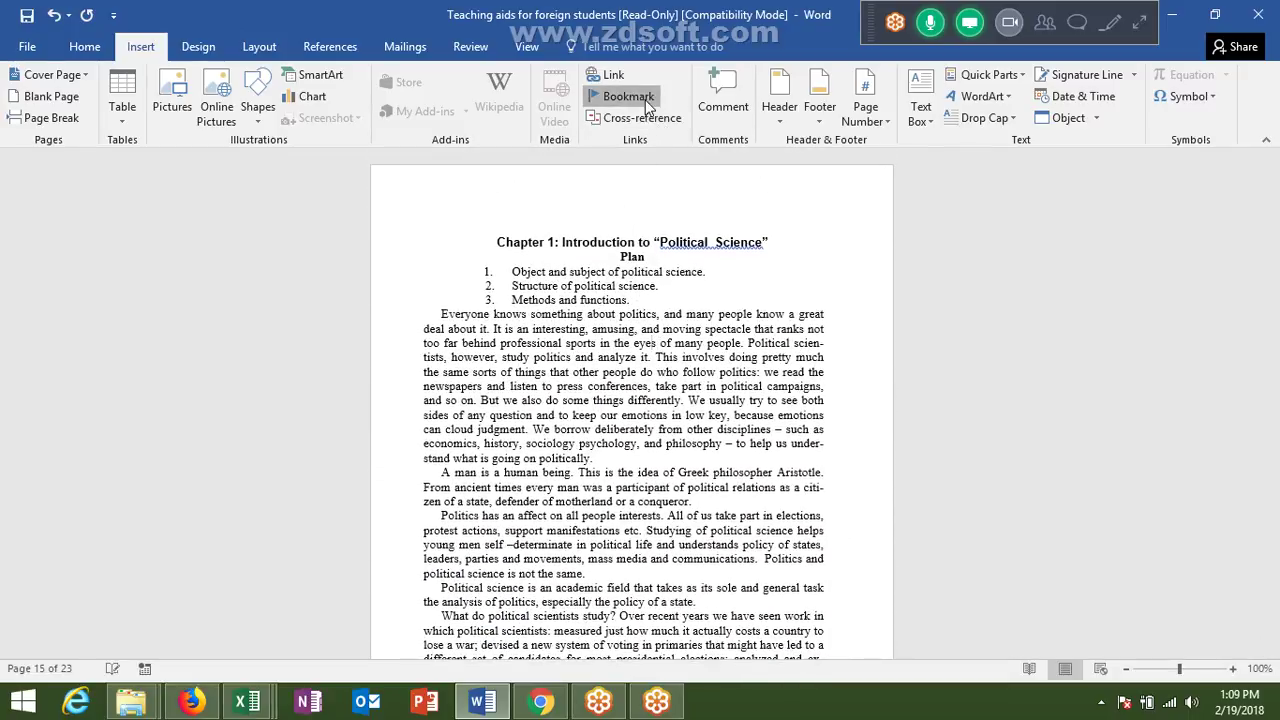
Jump to the Ch2 bookmark using Go To, then close the Bookmark dialog
click(624, 96)
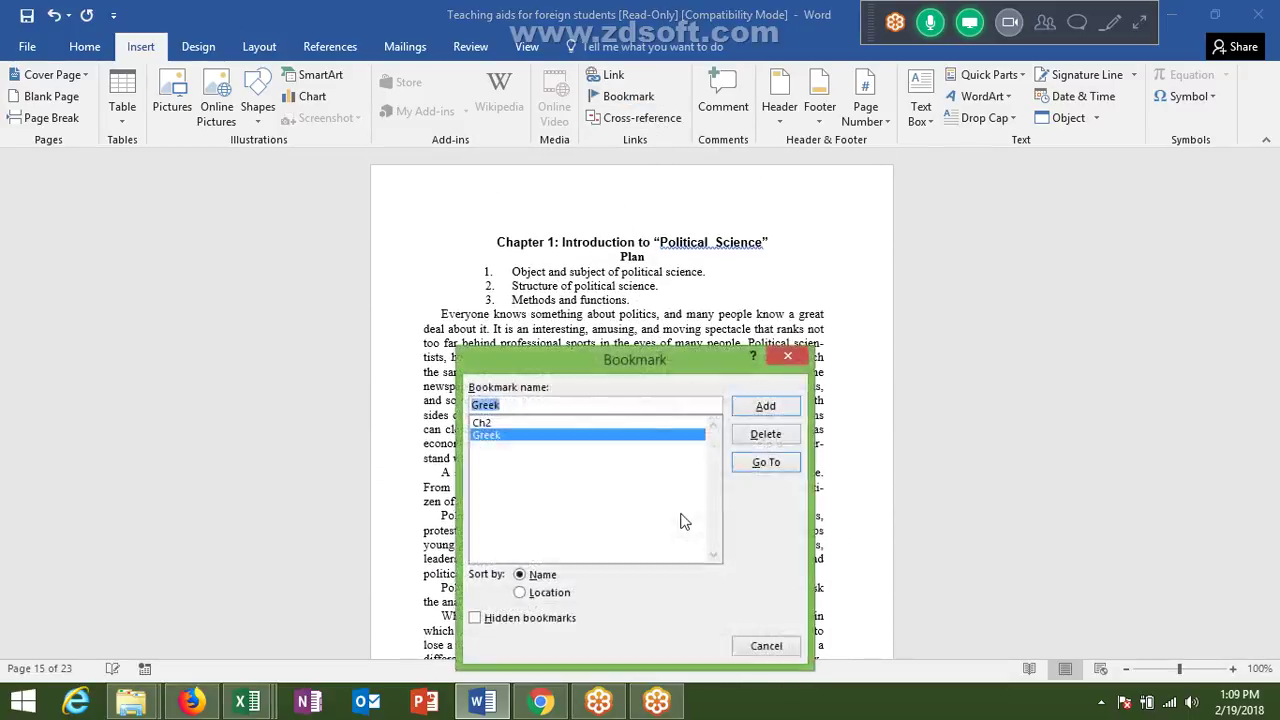
click(519, 424)
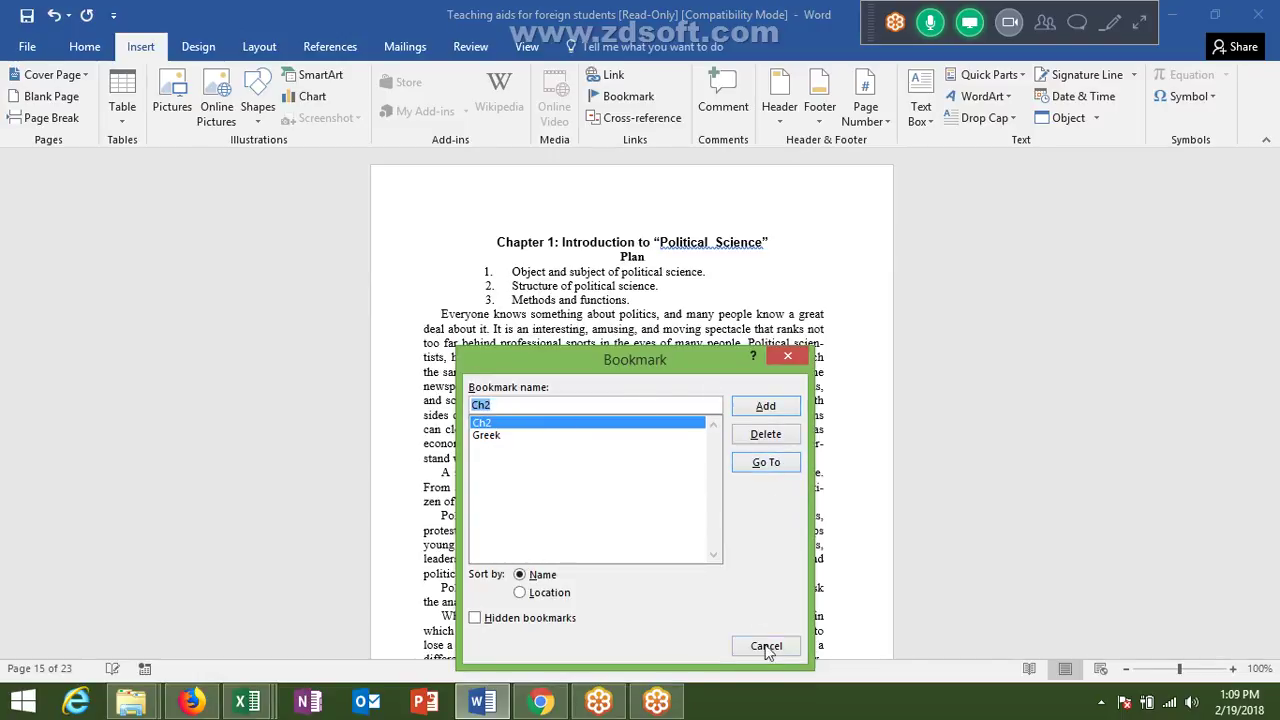
click(746, 464)
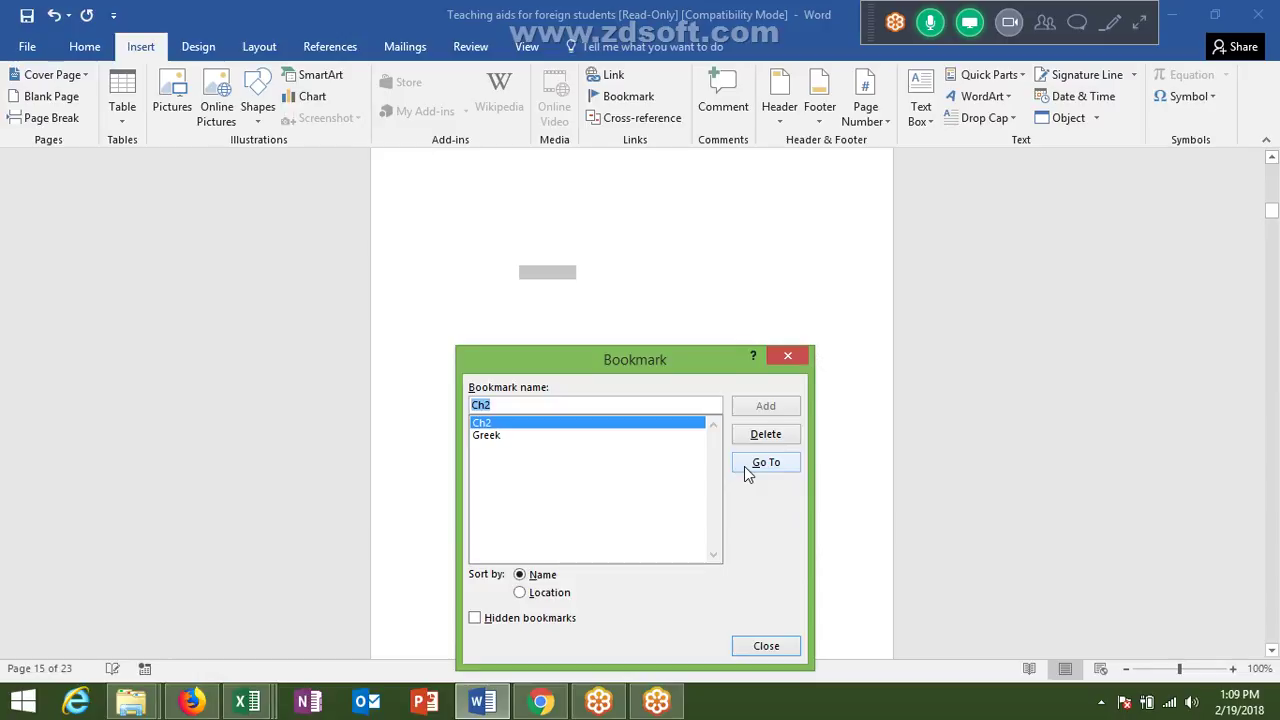
click(768, 646)
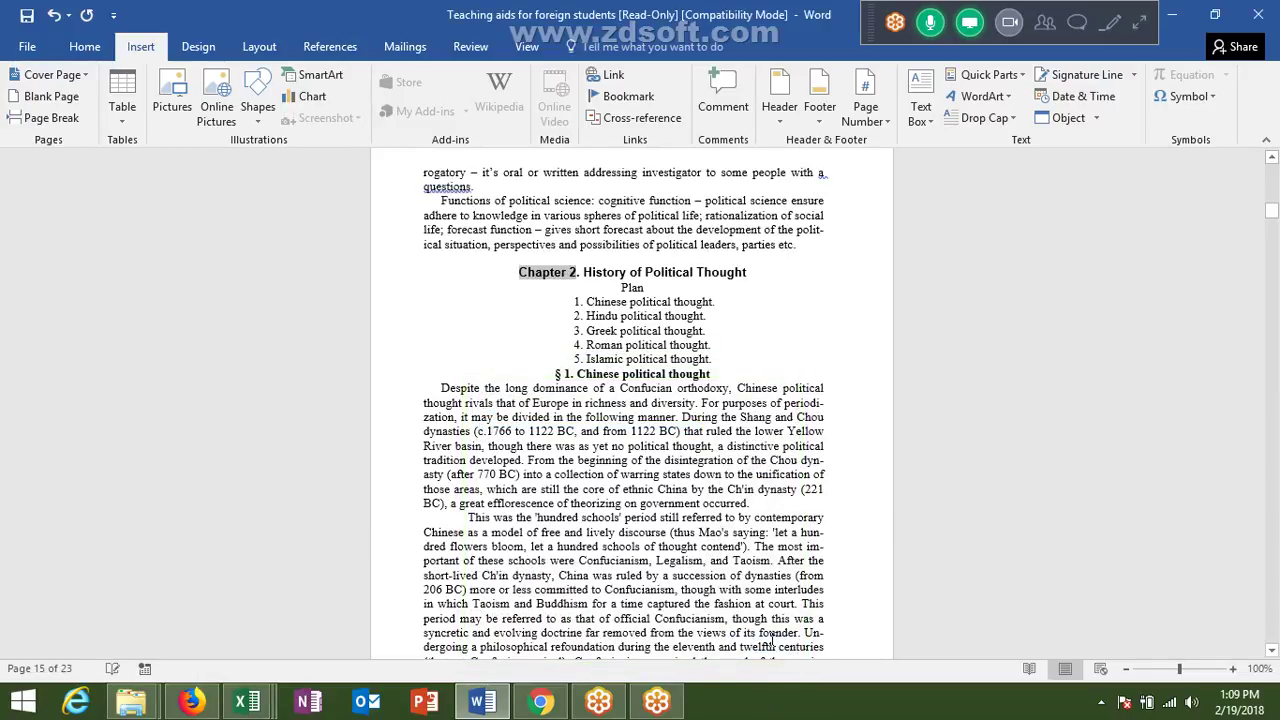
Jump to the Greek bookmark using Go To, then close the Bookmark dialog
click(635, 97)
click(497, 367)
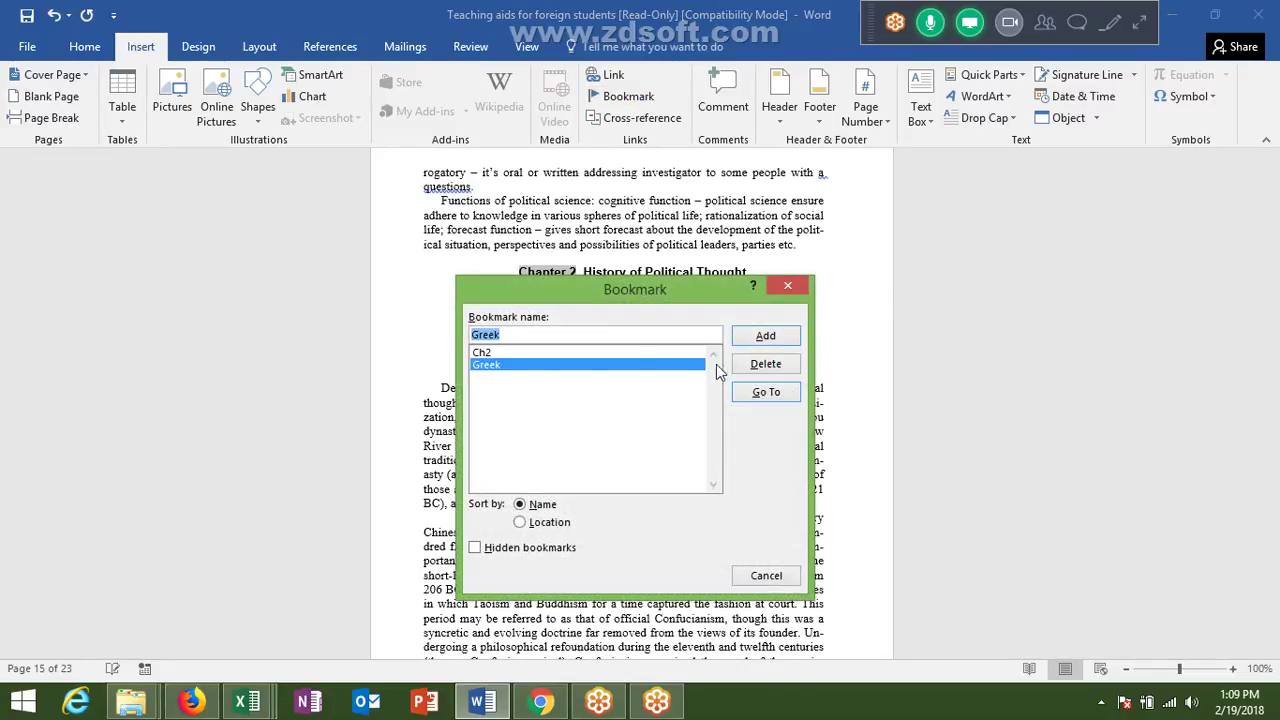
click(760, 395)
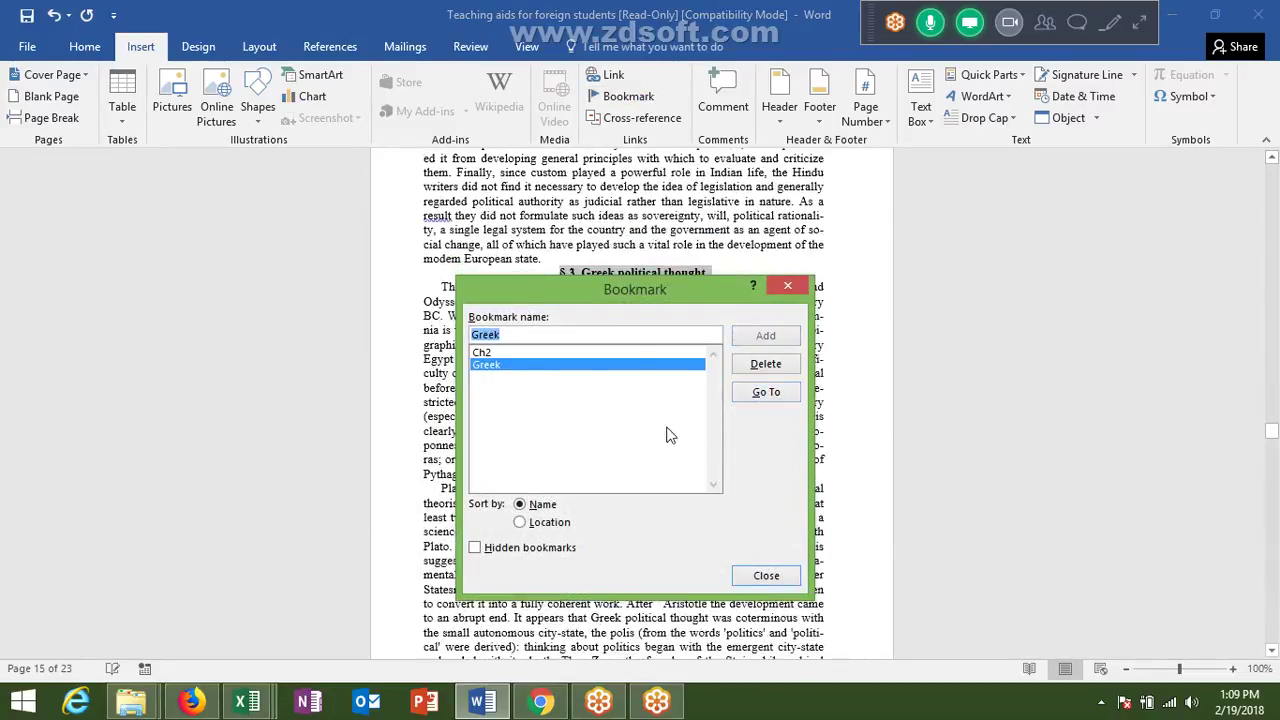
mouse_move(684, 288)
mouse_down()
mouse_move(636, 469)
mouse_move(651, 327)
mouse_up()
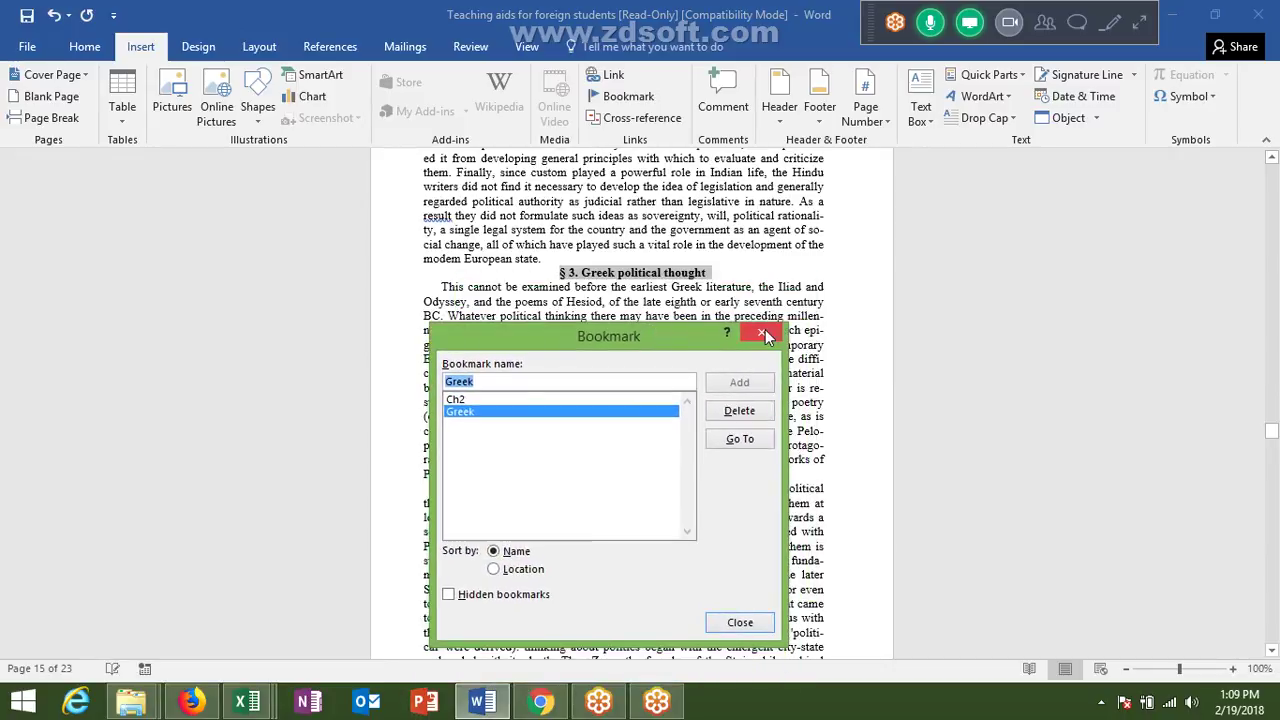
click(765, 329)
drag(1271, 432, 1271, 170)
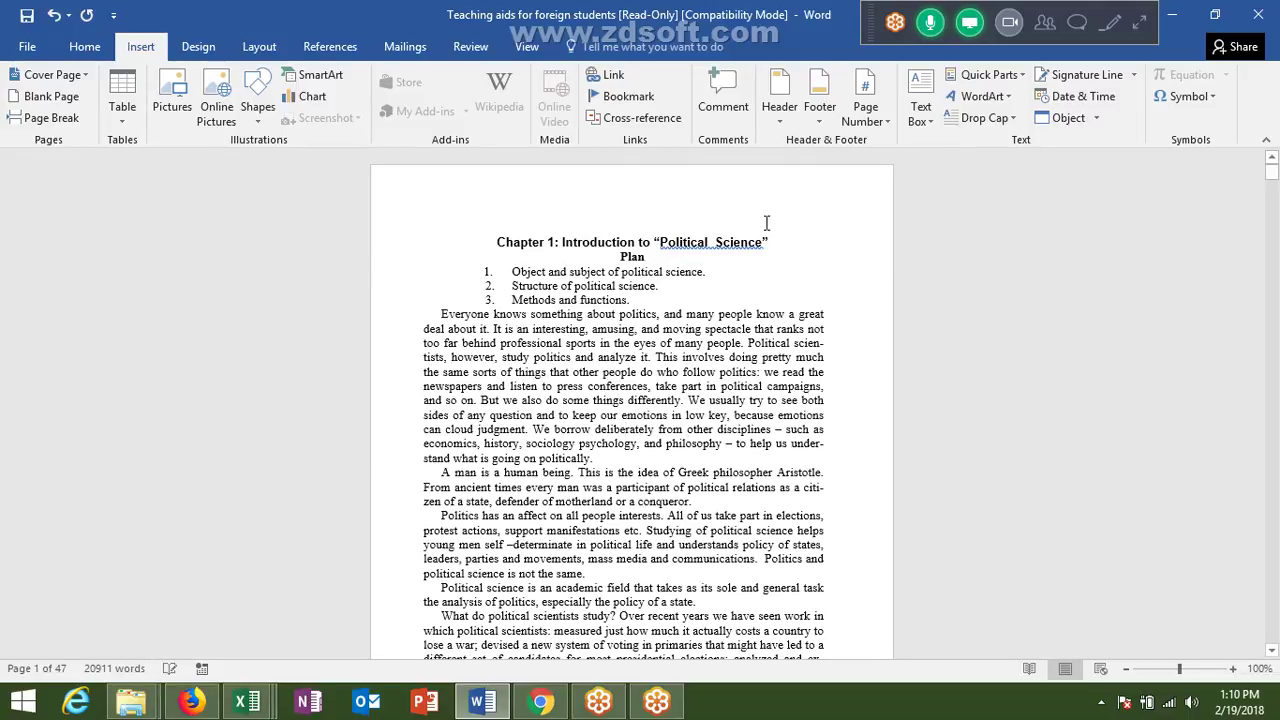
Scroll down to Chapter 2 and select 'Political Thought' in its heading
scroll(587, 275, down, 4)
scroll(587, 268, down, 2)
scroll(595, 330, down, 2)
scroll(609, 414, down, 5)
scroll(645, 467, down, 2)
scroll(930, 620, down, 5)
scroll(931, 537, down, 5)
scroll(857, 523, down, 3)
scroll(857, 527, down, 3)
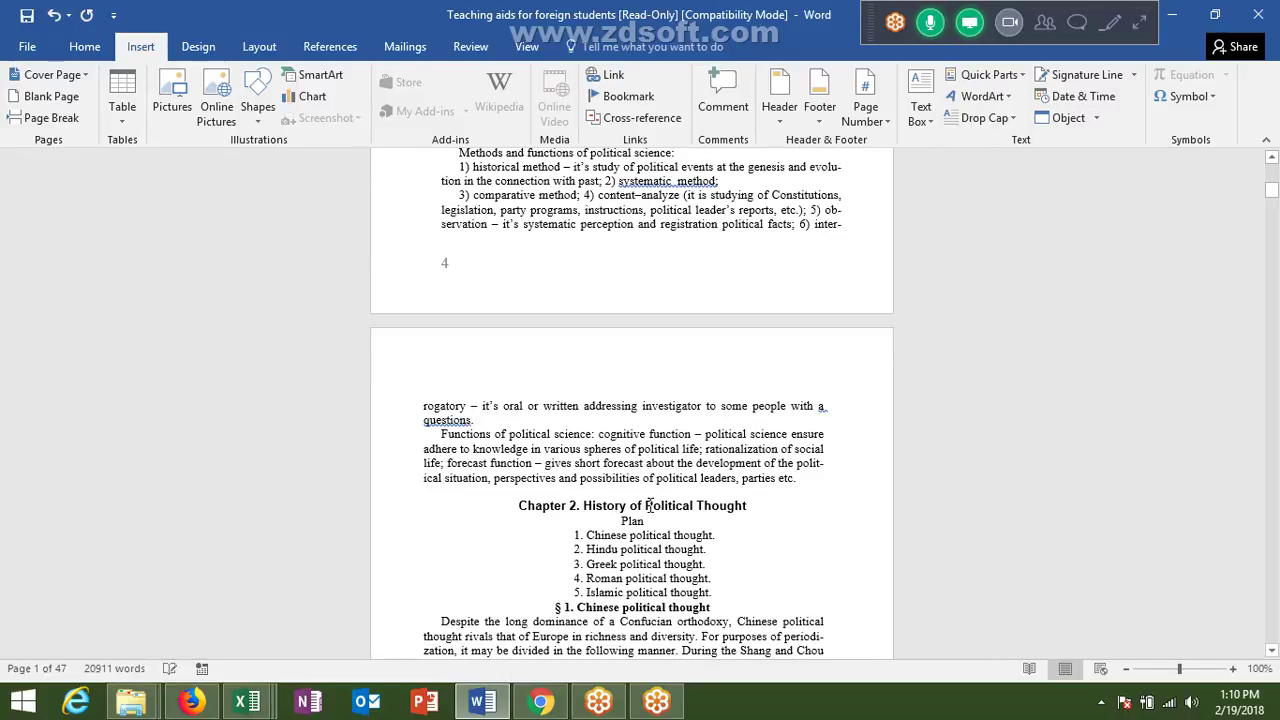
drag(645, 505, 746, 507)
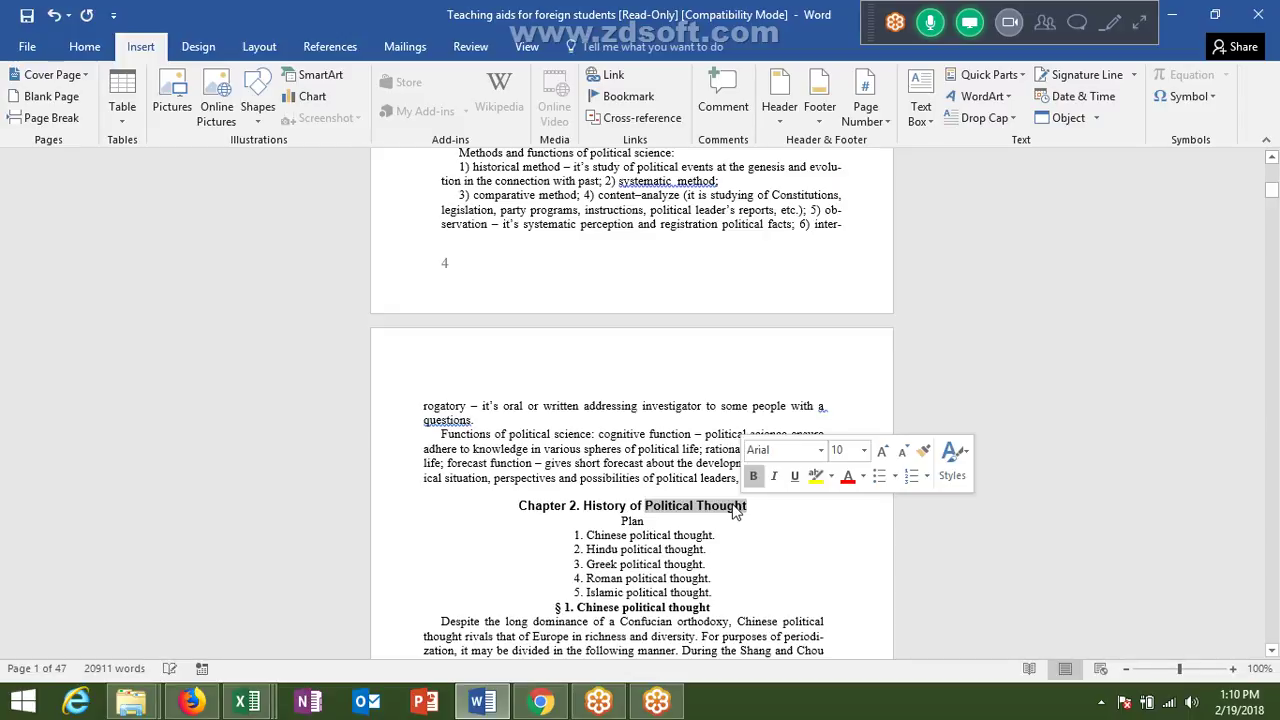
Add the comment 'This not for Indian' to 'Political Thought'
click(722, 98)
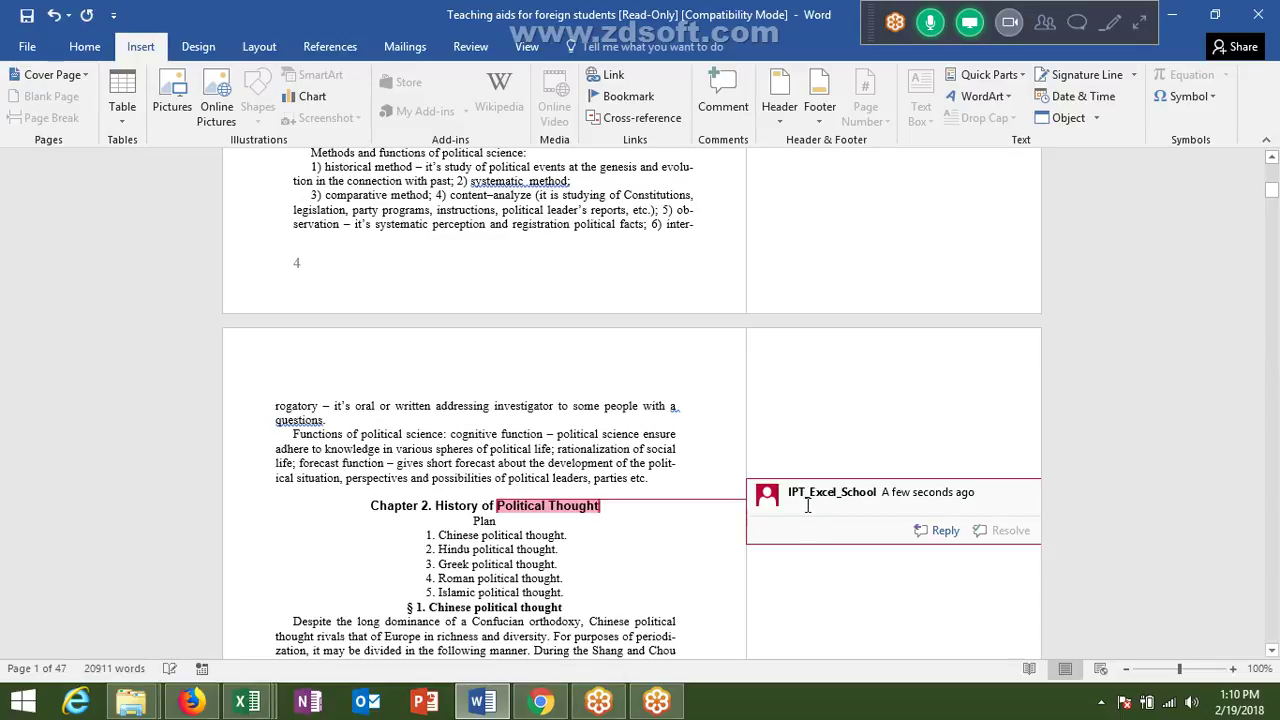
text(Th)
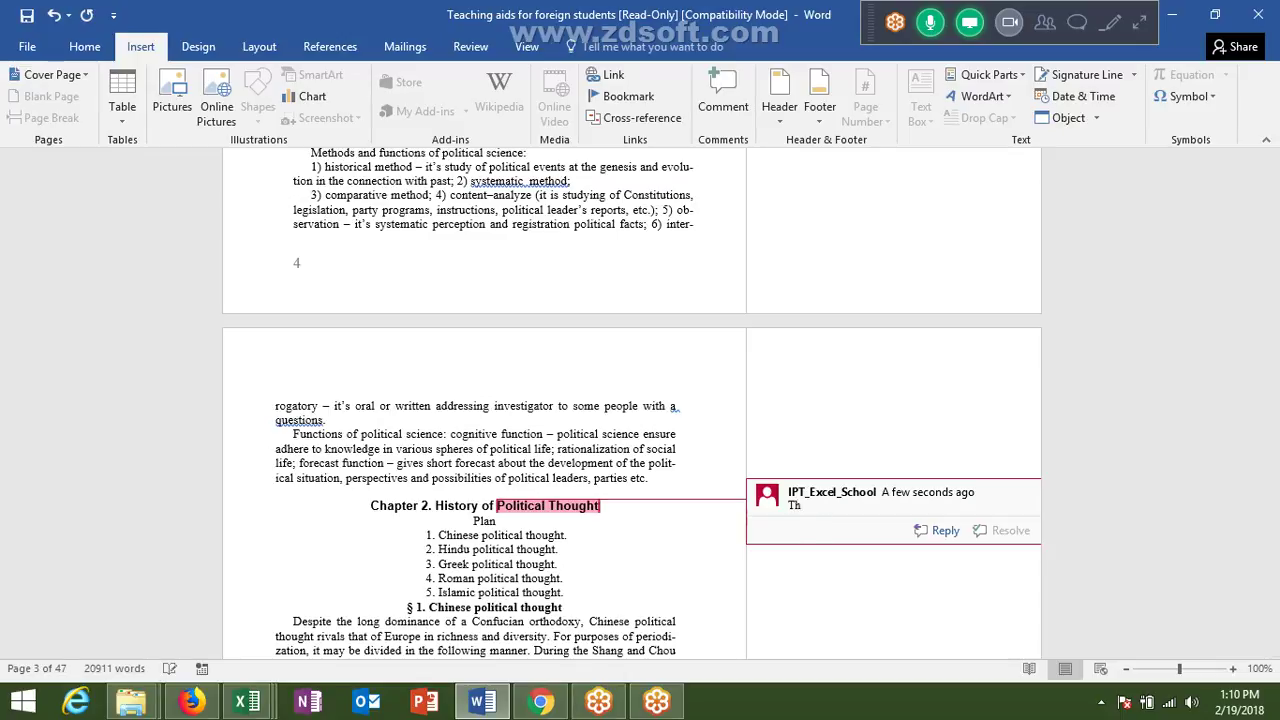
text(ia)
key(BackSpace)
text(s not Indian)
key(BackSpace)
key(BackSpace)
key(BackSpace)
key(BackSpace)
key(BackSpace)
key(BackSpace)
text(form)
key(BackSpace)
text(Inti)
key(BackSpace)
key(BackSpace)
text(dian)
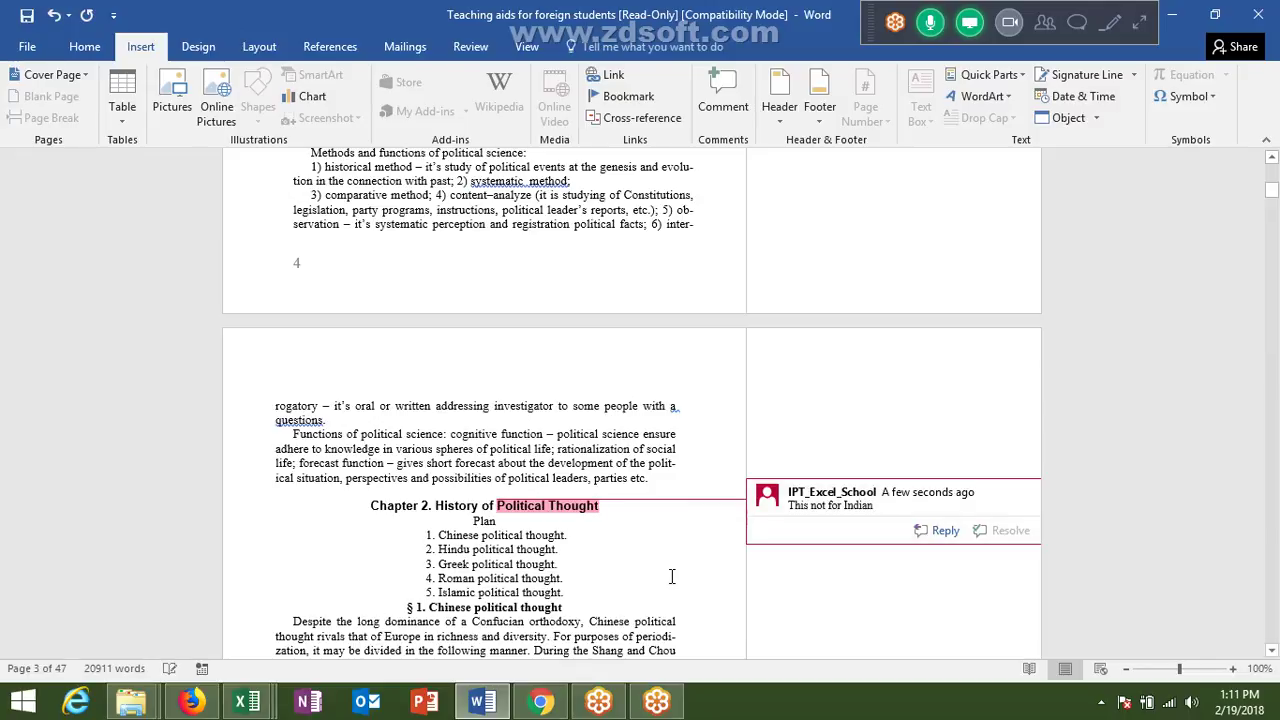
click(670, 576)
Recheck the 'This not for Indian' comment, then add an empty comment on 'questions'
scroll(405, 479, up, 2)
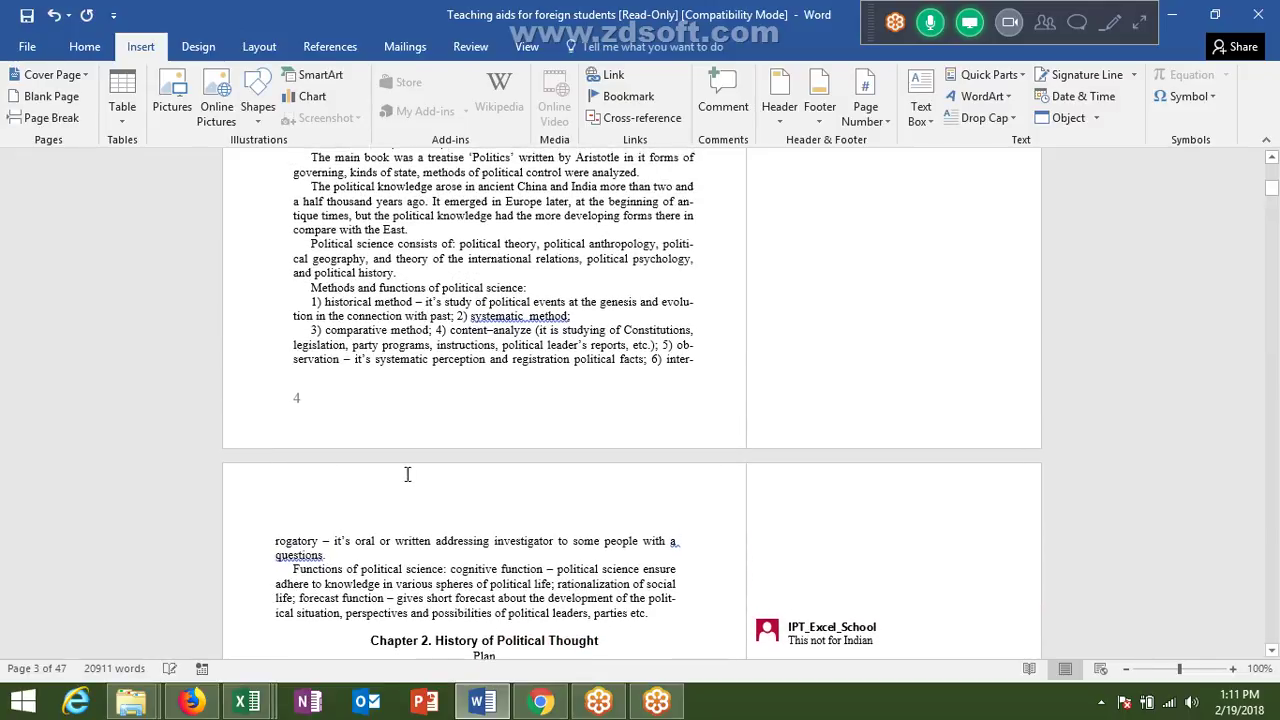
scroll(408, 477, down, 1)
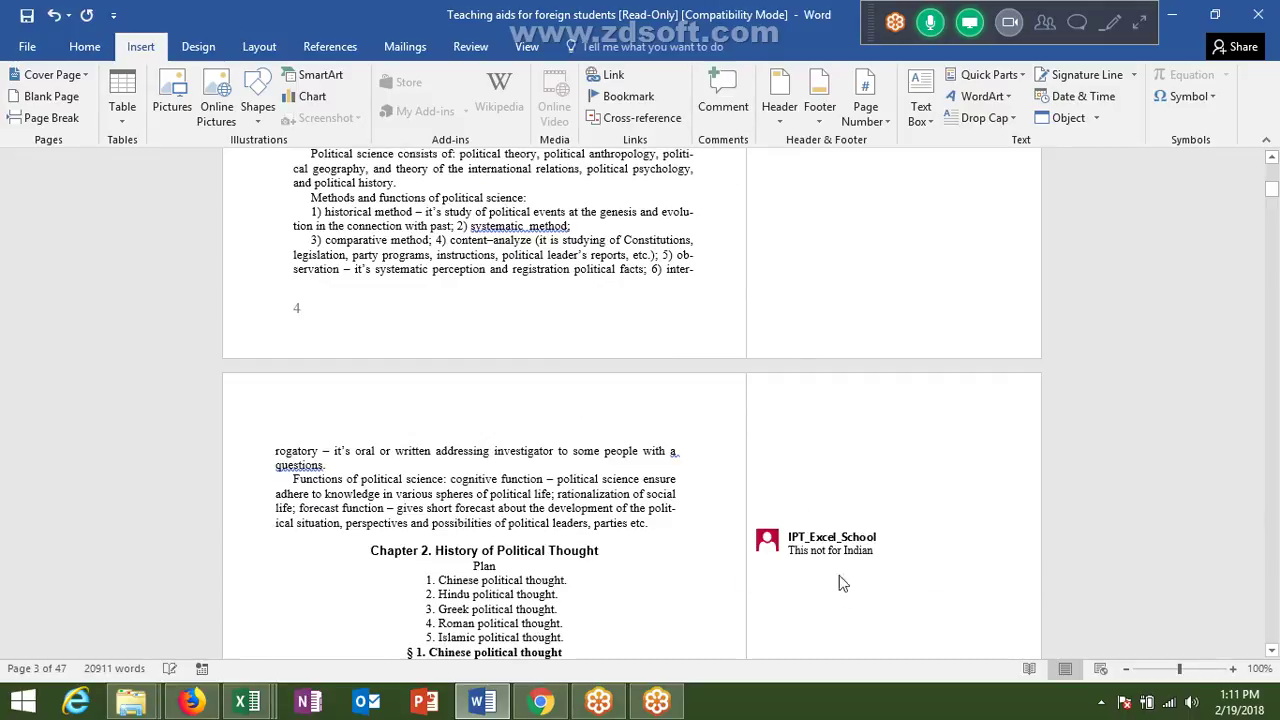
click(824, 542)
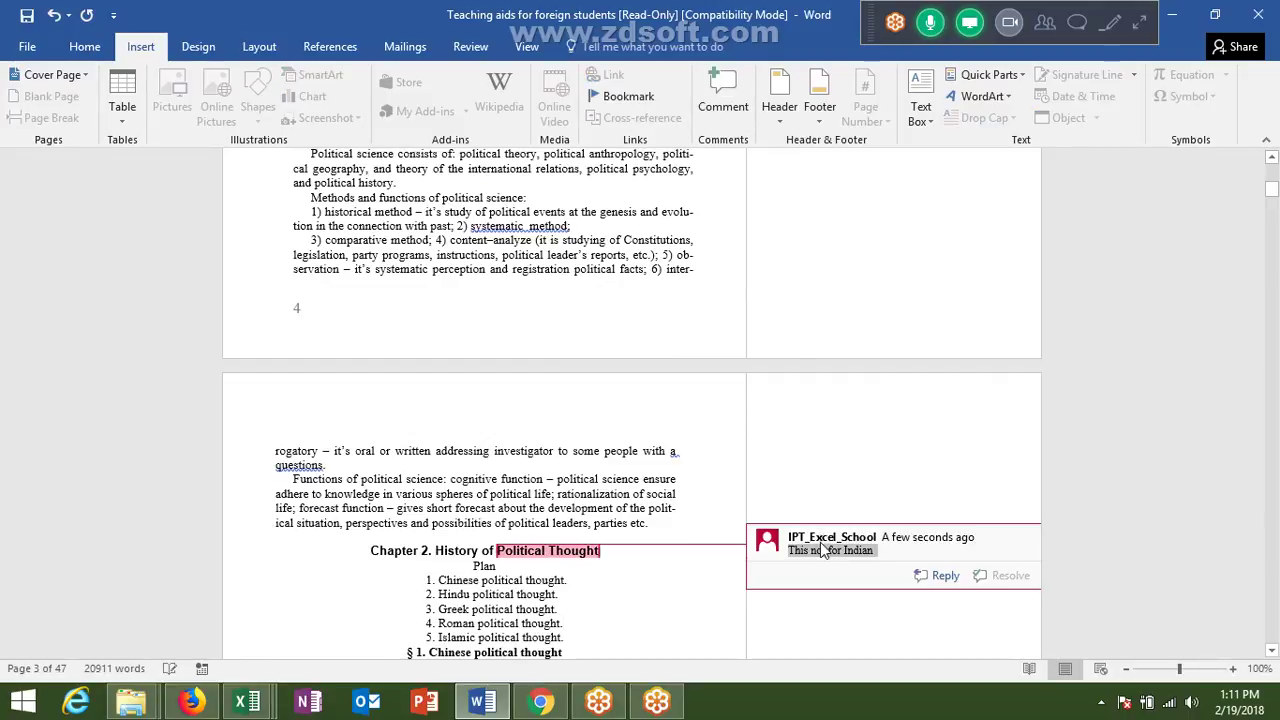
click(711, 435)
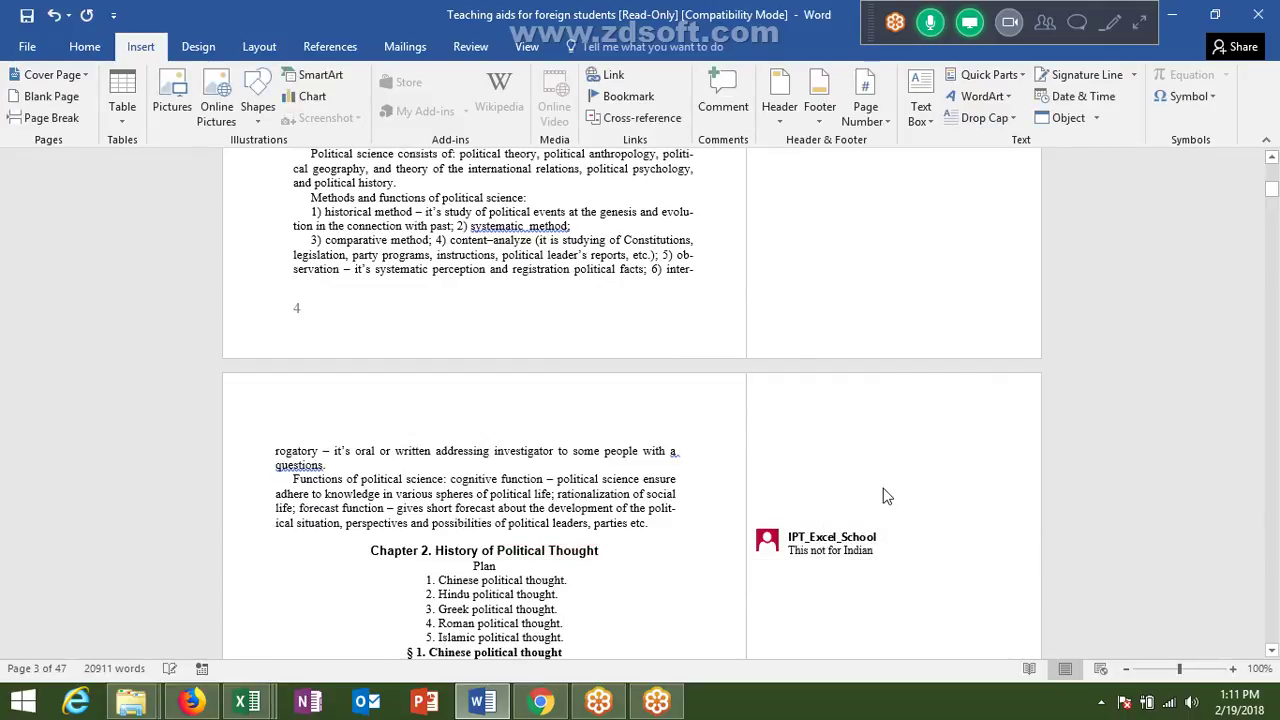
click(735, 108)
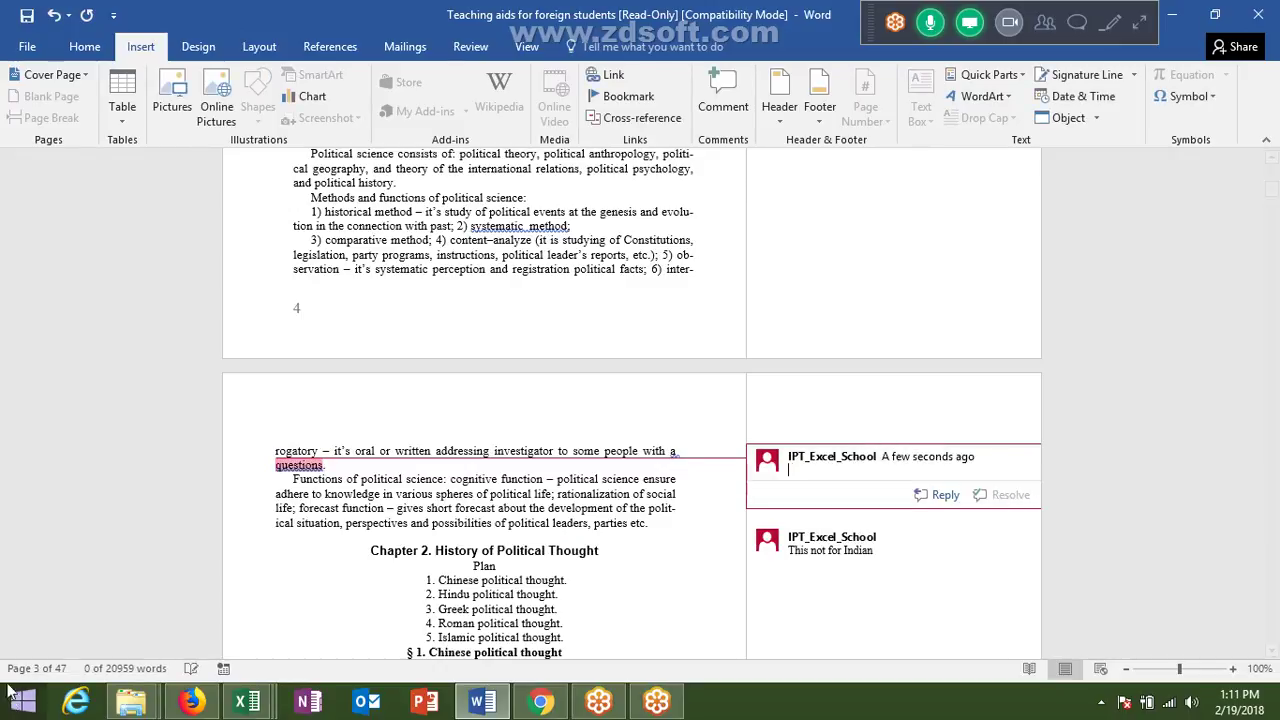
click(636, 568)
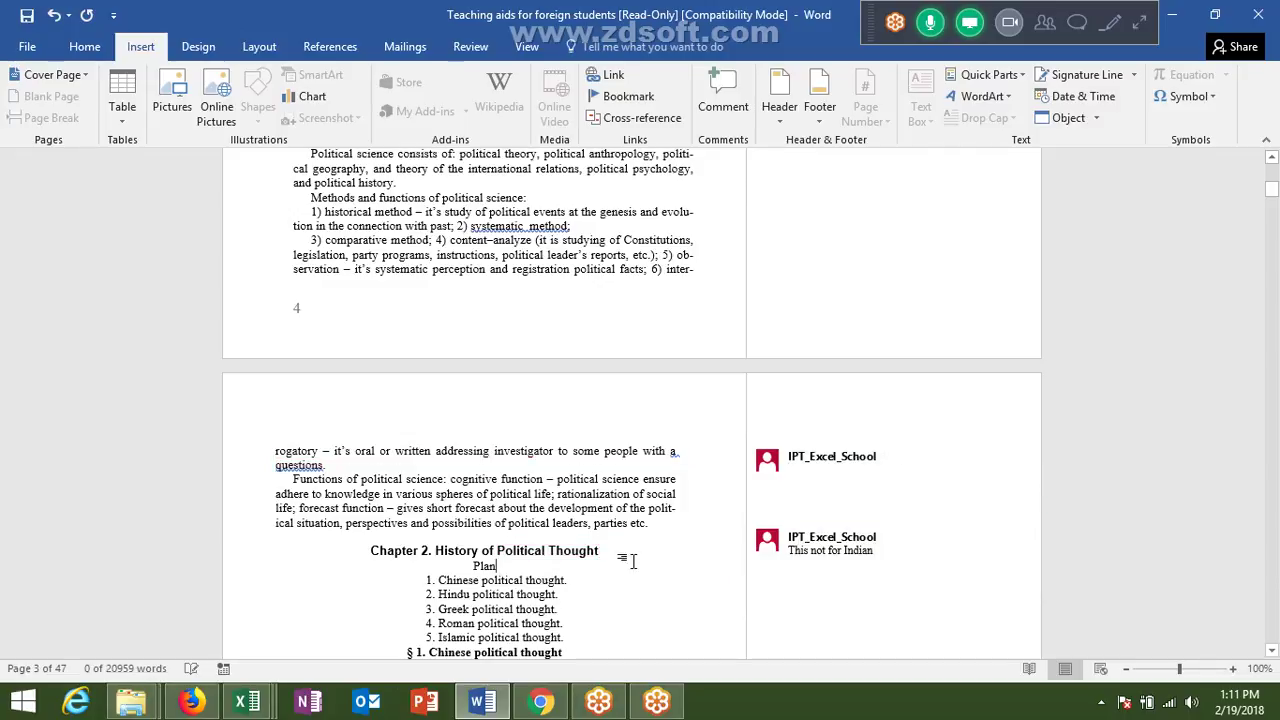
Undo both added comments with Ctrl+Z
click(527, 47)
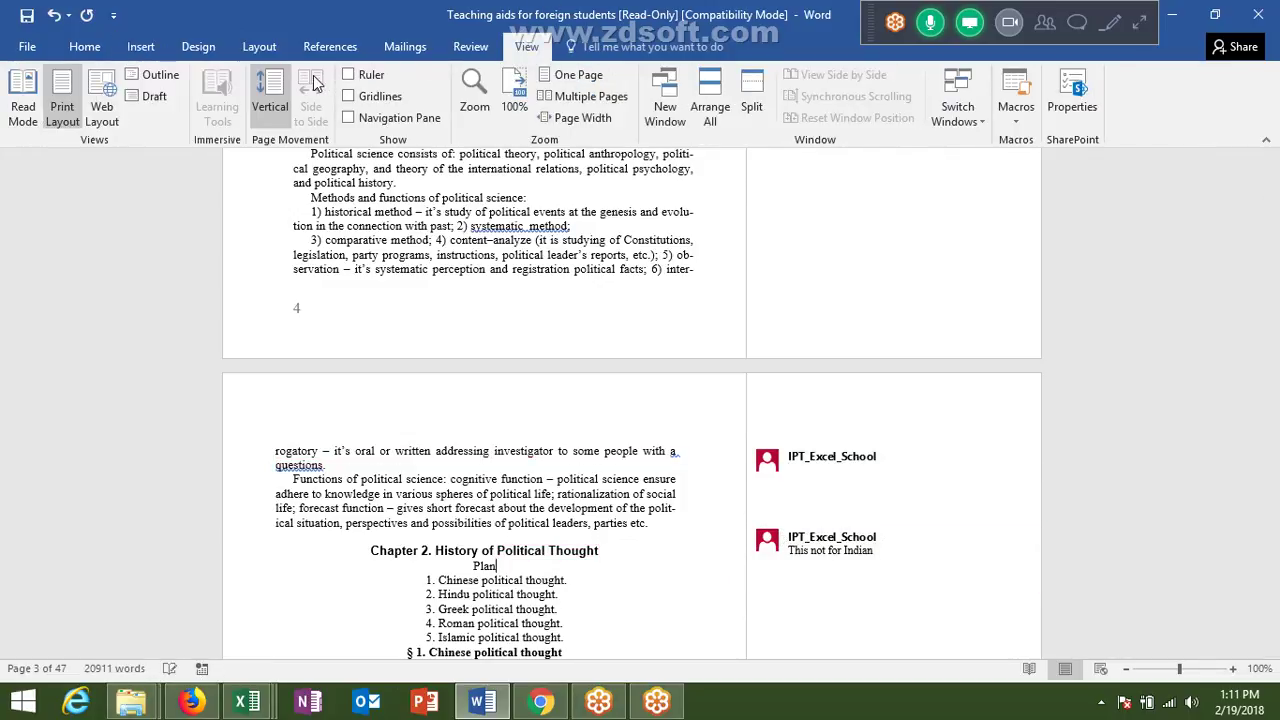
click(138, 47)
scroll(737, 343, up, 4)
scroll(737, 343, down, 5)
scroll(815, 342, down, 6)
scroll(818, 330, up, 6)
scroll(805, 331, up, 5)
scroll(790, 337, up, 4)
scroll(769, 340, up, 5)
scroll(706, 480, up, 5)
scroll(697, 491, up, 5)
scroll(698, 498, up, 3)
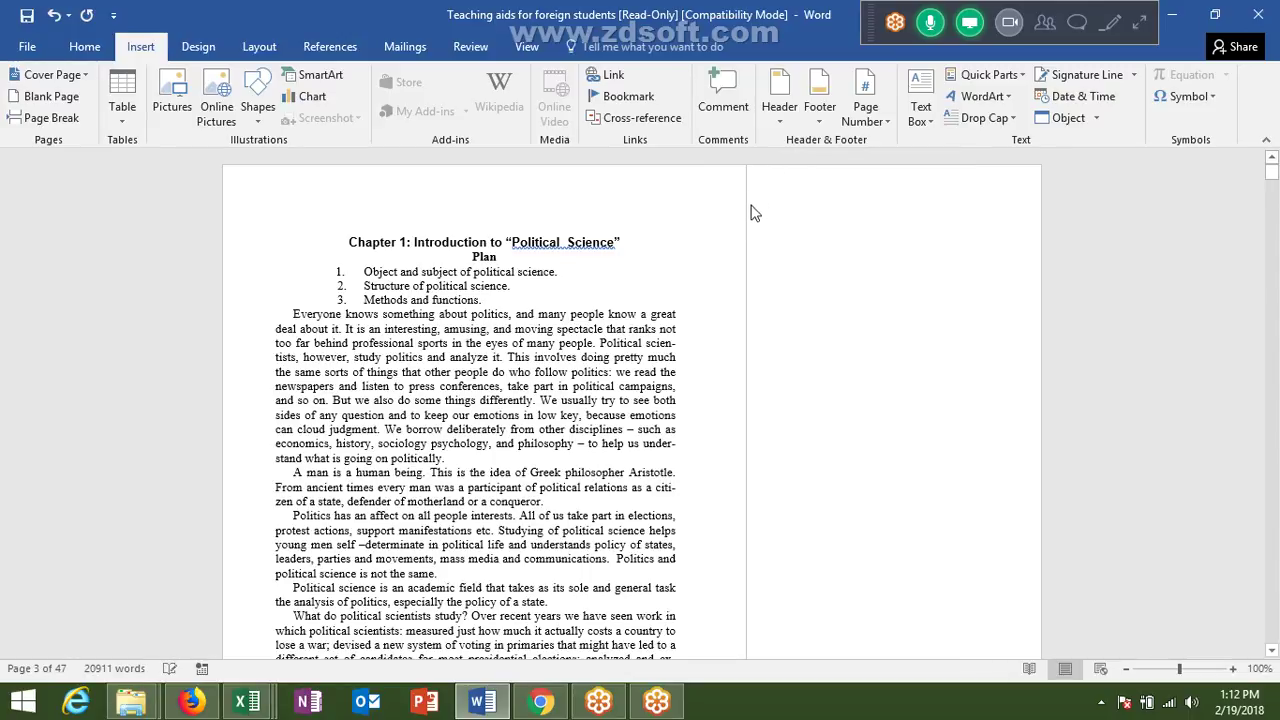
scroll(740, 240, down, 10)
scroll(720, 280, up, 1)
scroll(718, 280, up, 2)
key(ctrl+z)
key(ctrl+z)
key(ctrl+z)
key(ctrl+z)
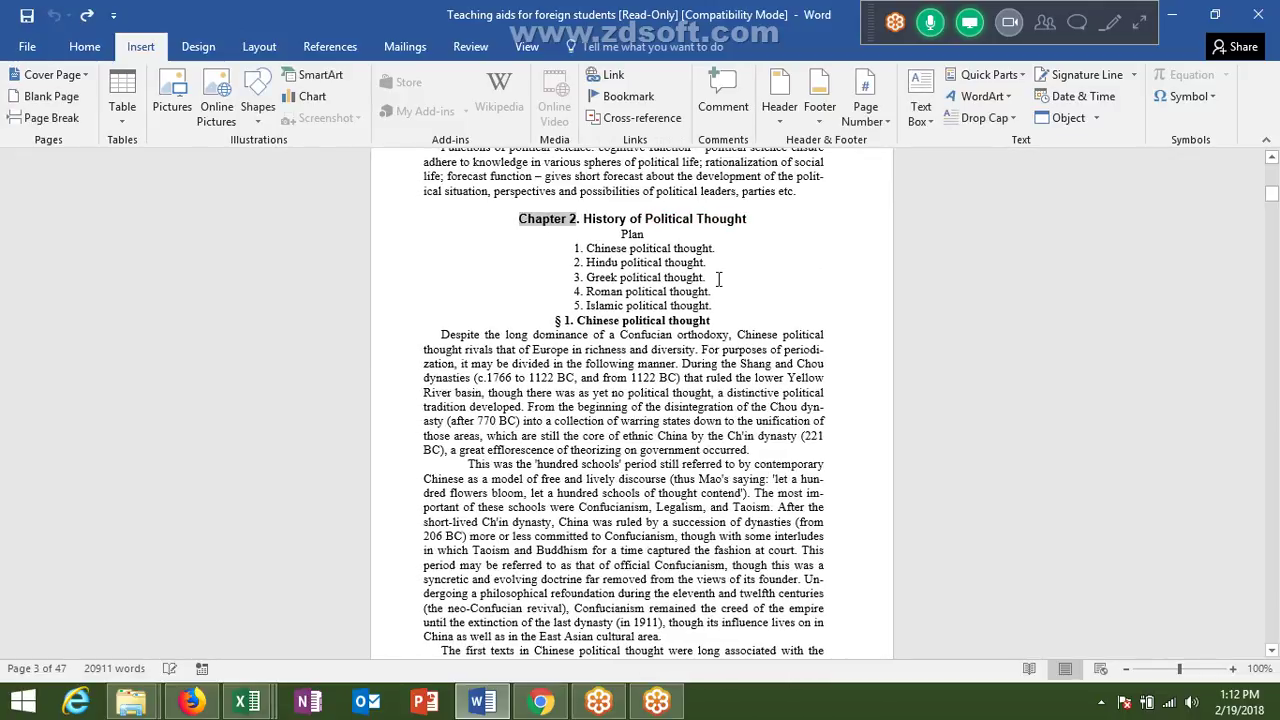
Select 'Political Science' in the Chapter 1 heading and show the File Info page
scroll(715, 300, up, 6)
scroll(710, 345, up, 5)
scroll(702, 365, up, 4)
scroll(701, 373, up, 5)
scroll(700, 374, up, 10)
scroll(700, 374, up, 9)
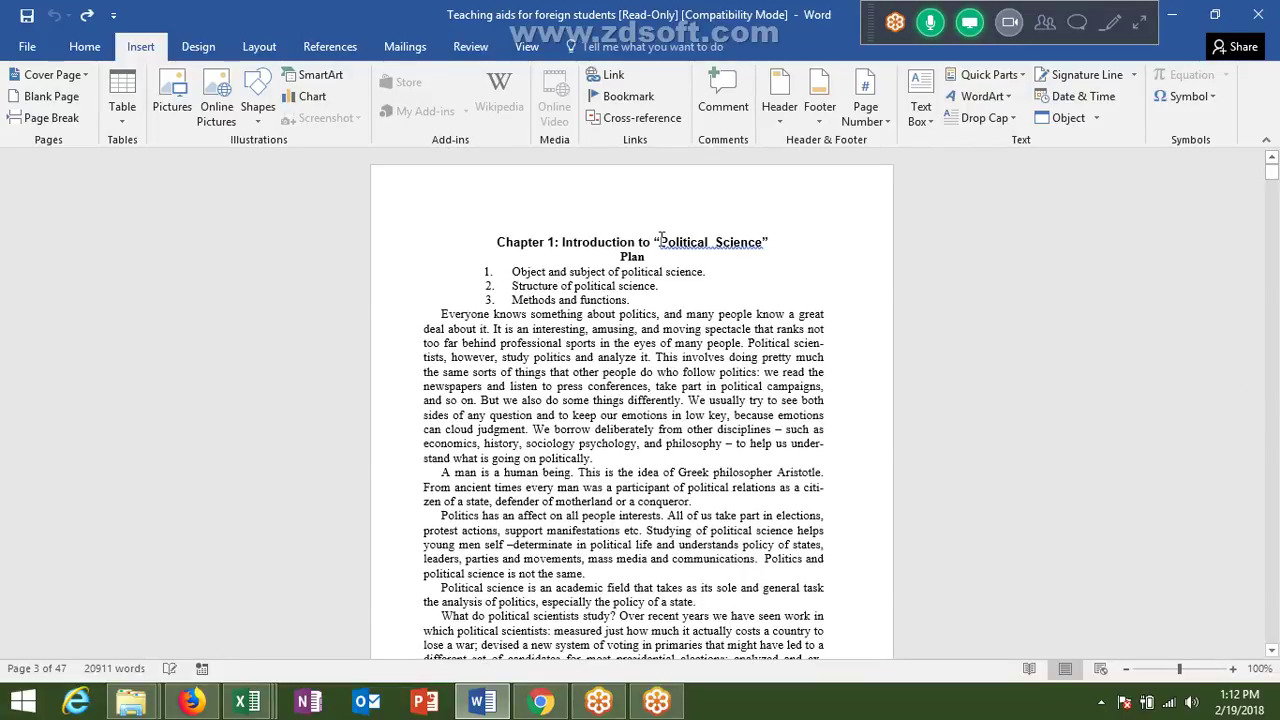
drag(660, 240, 761, 250)
key(ctrl+c)
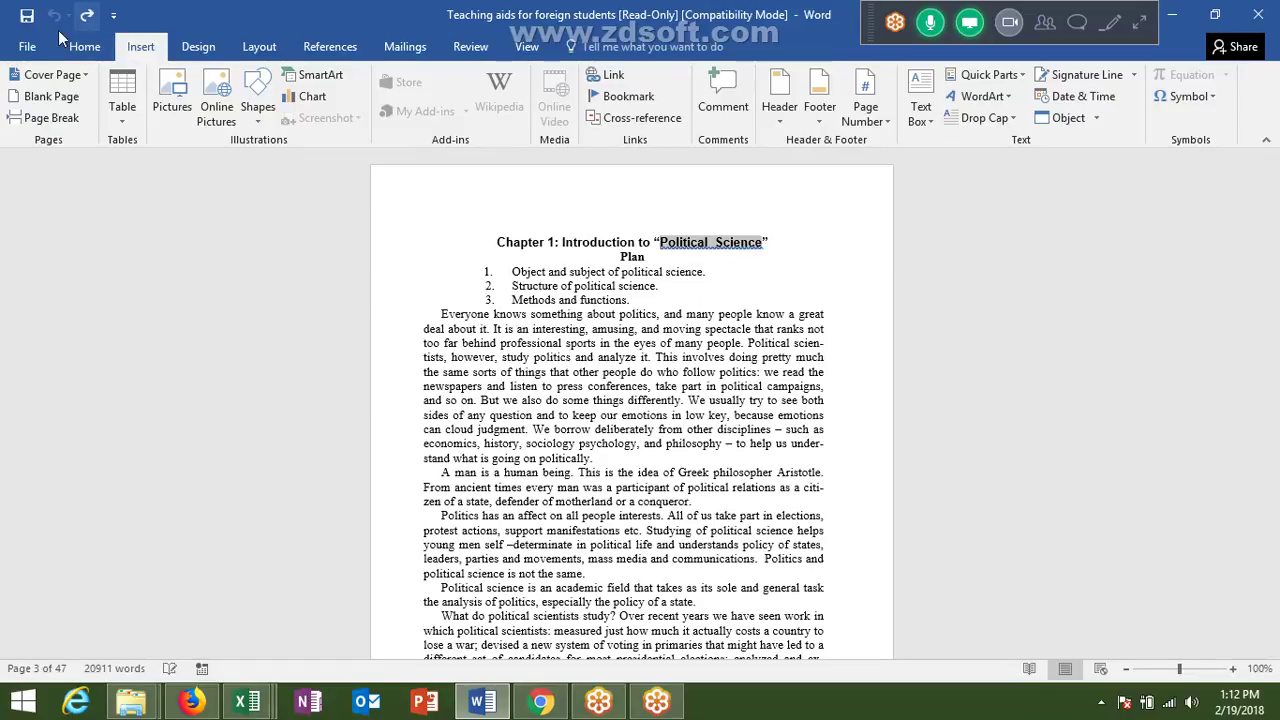
click(30, 46)
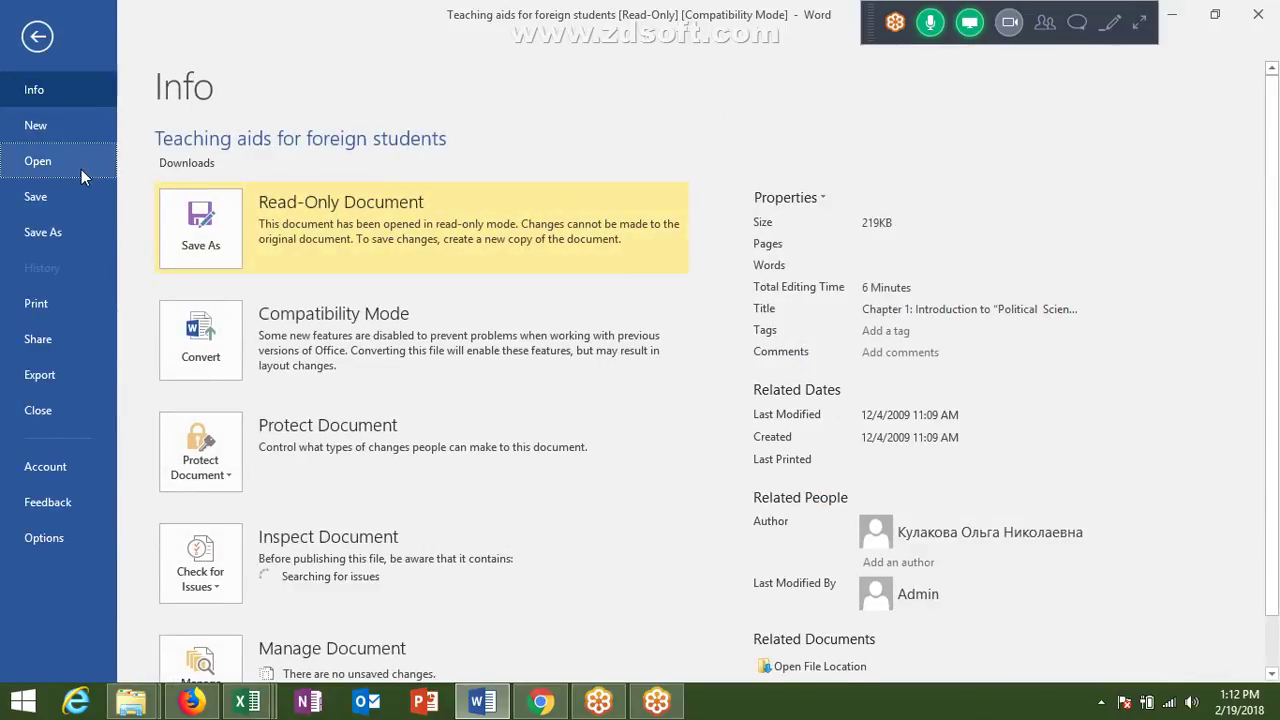
click(81, 170)
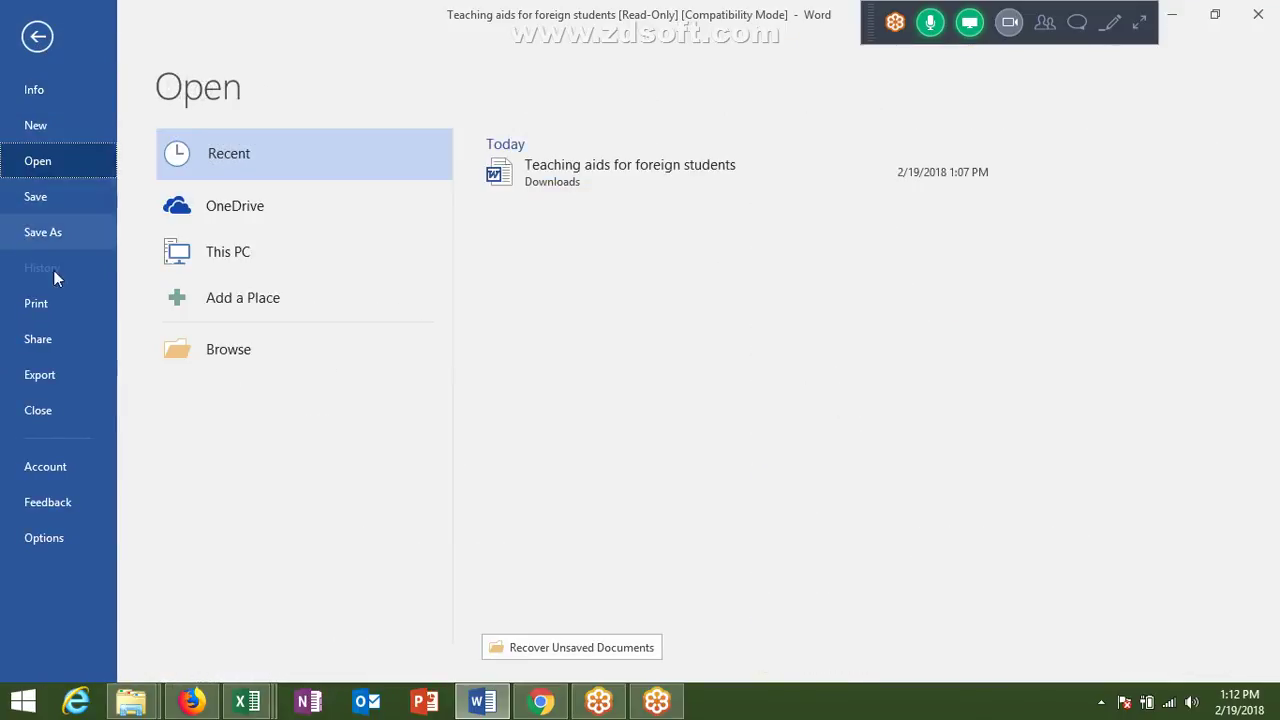
click(42, 316)
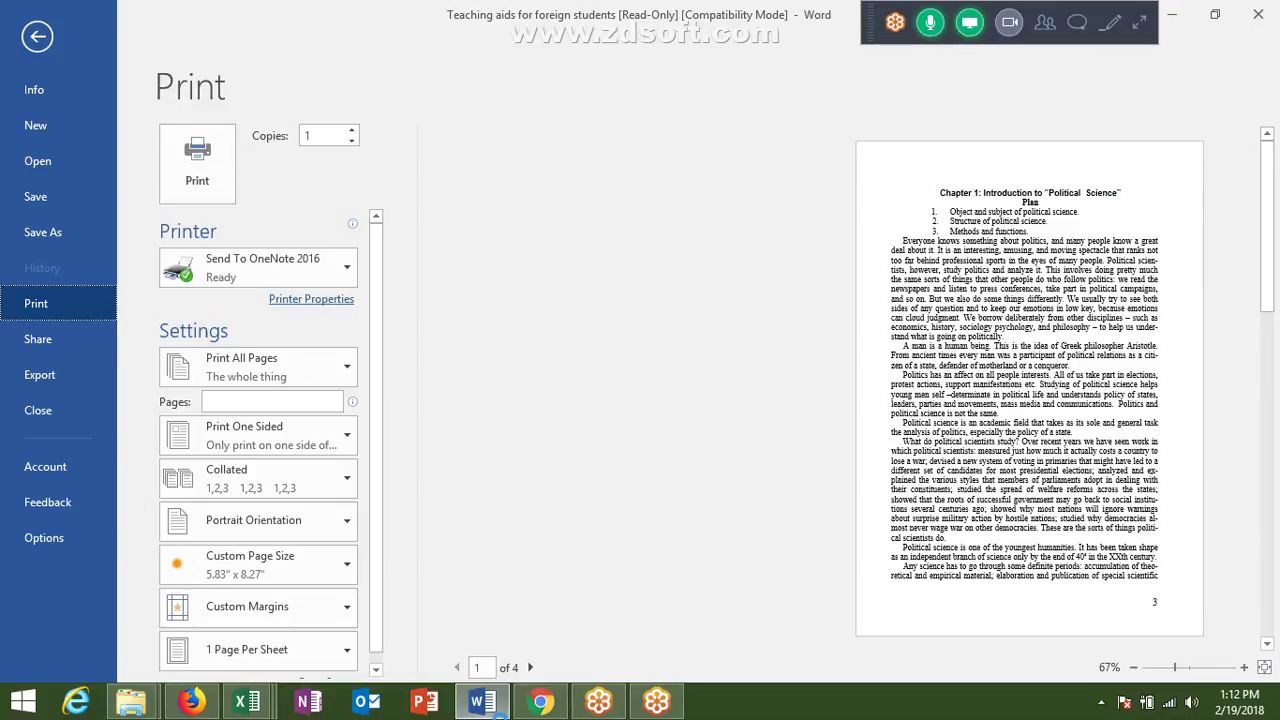
click(531, 667)
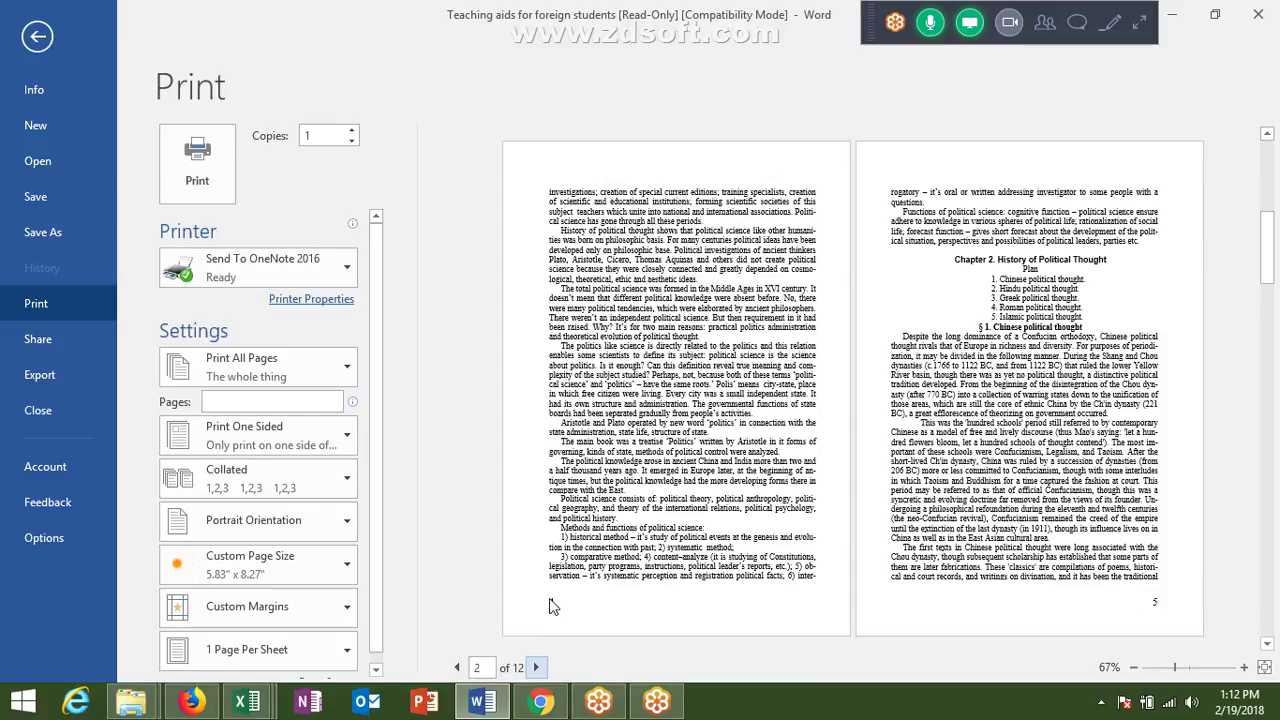
key(Escape)
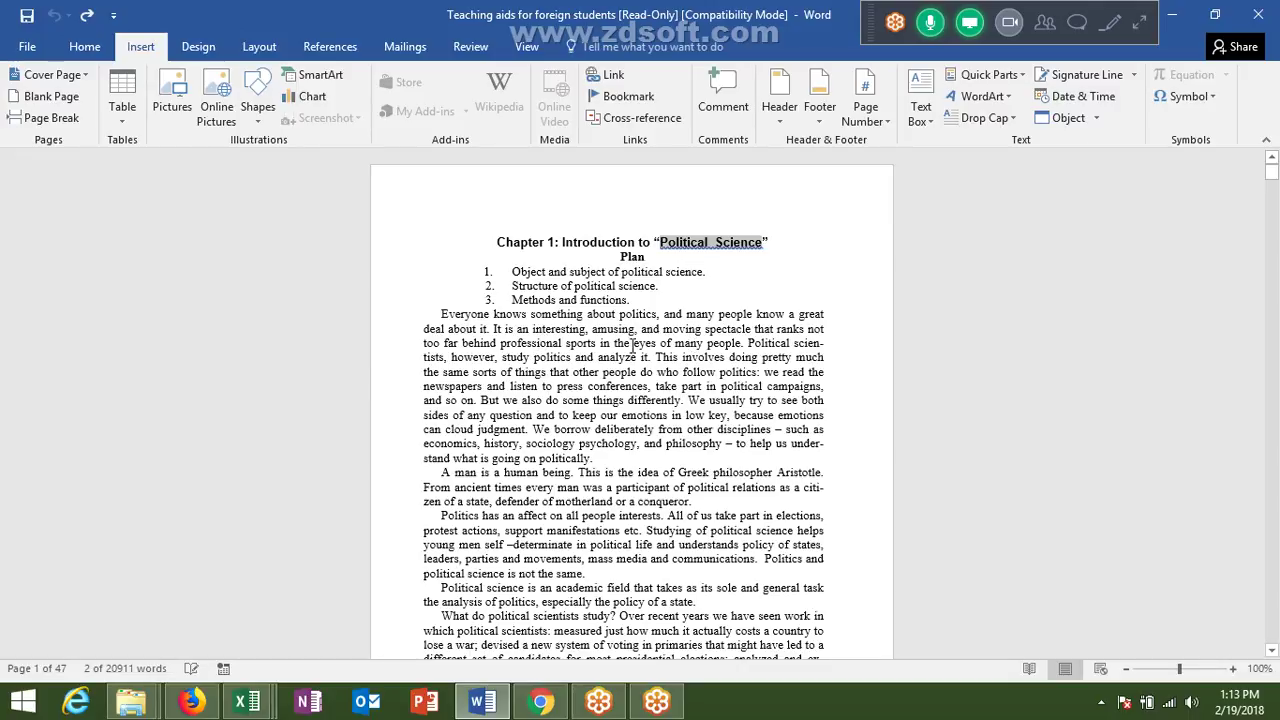
click(779, 95)
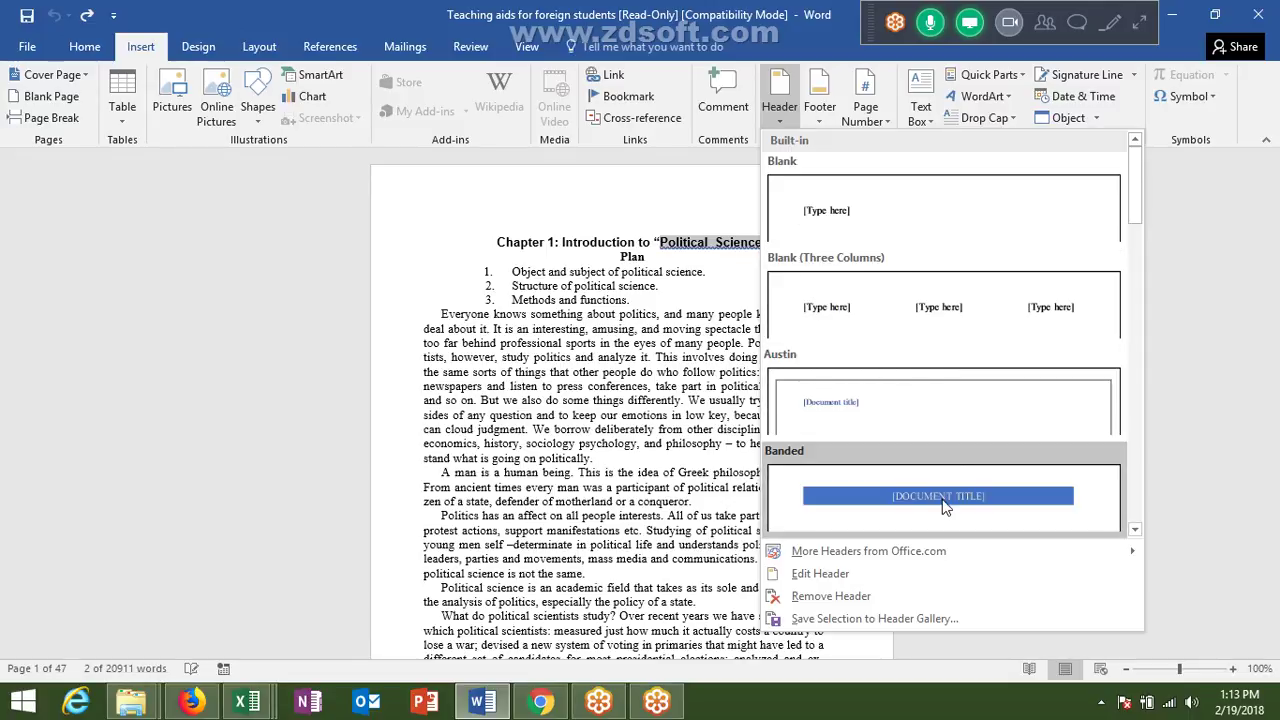
Insert a Blank (Three Columns) header and select its middle placeholder
click(922, 328)
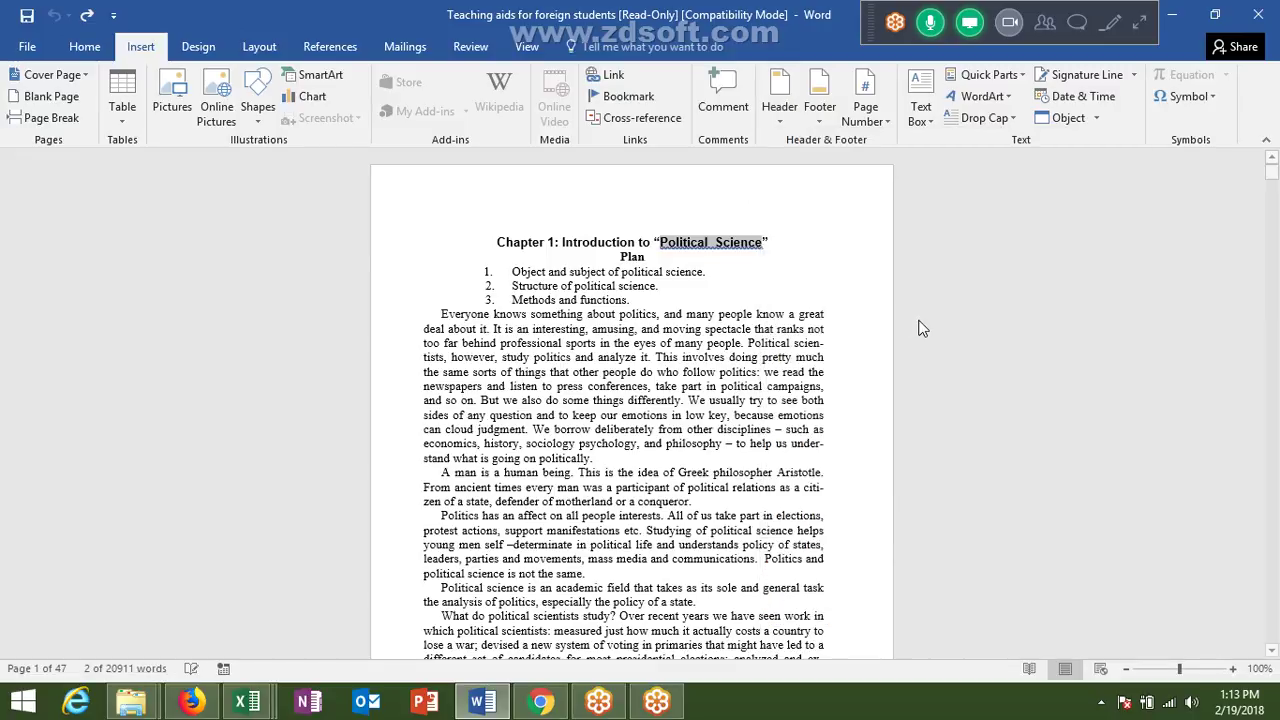
click(600, 226)
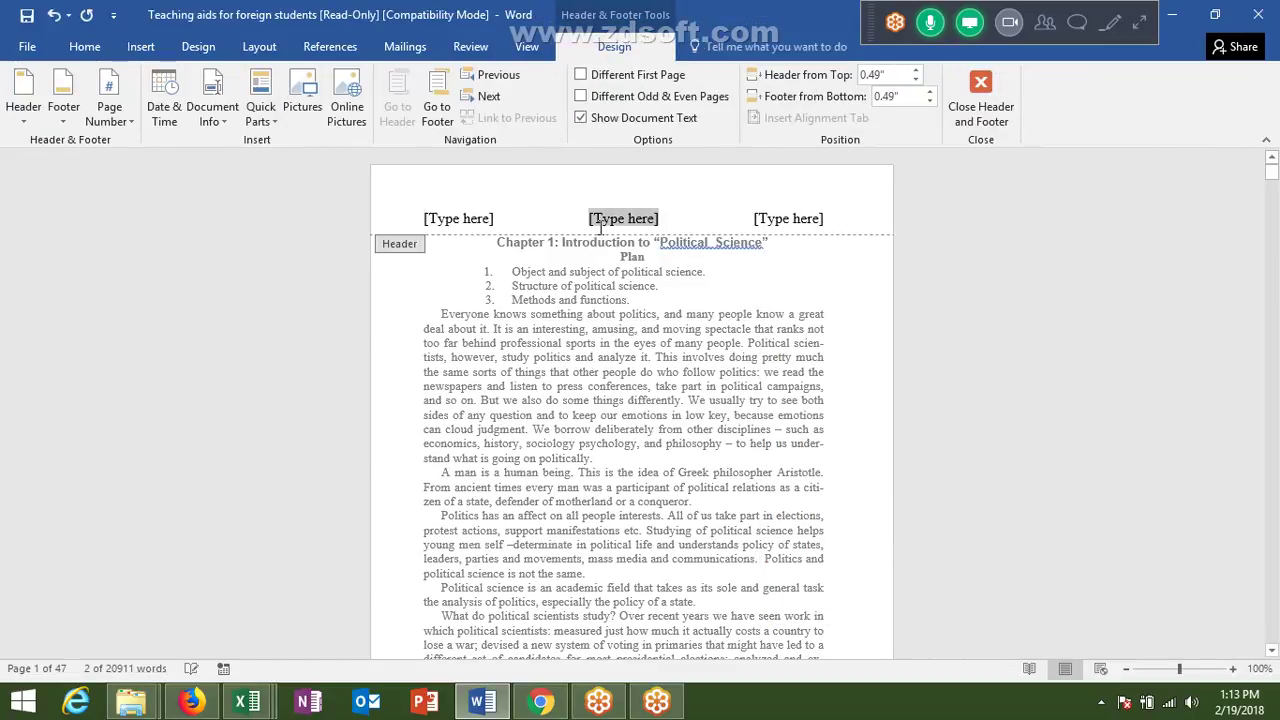
Paste 'Political Science' into the centre header and enter Ch-1 on the left
click(600, 228)
key(ctrl+v)
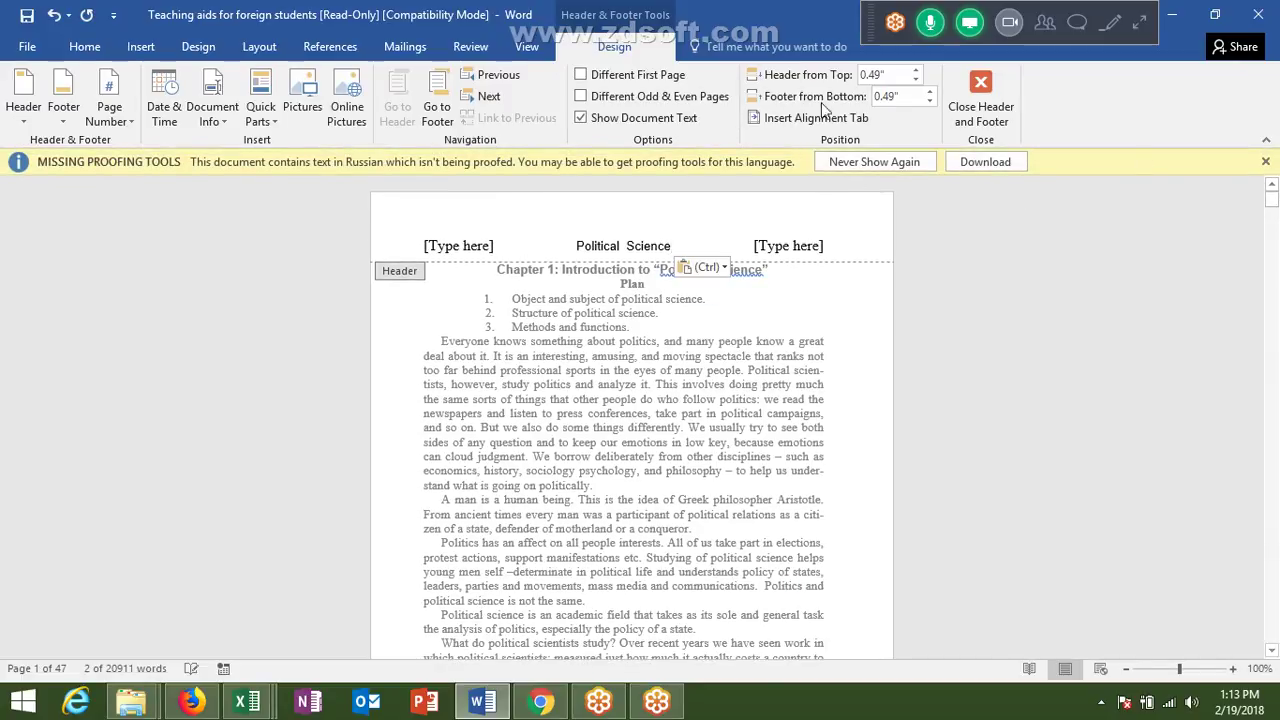
click(836, 166)
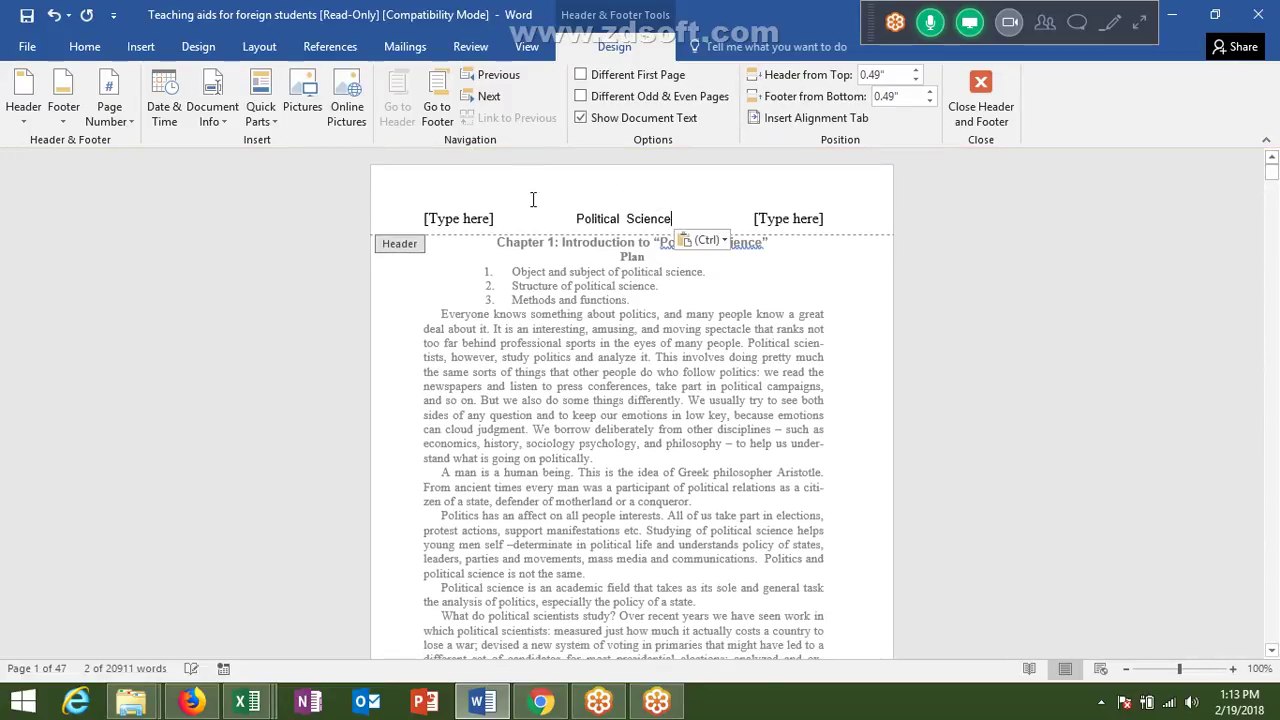
click(502, 218)
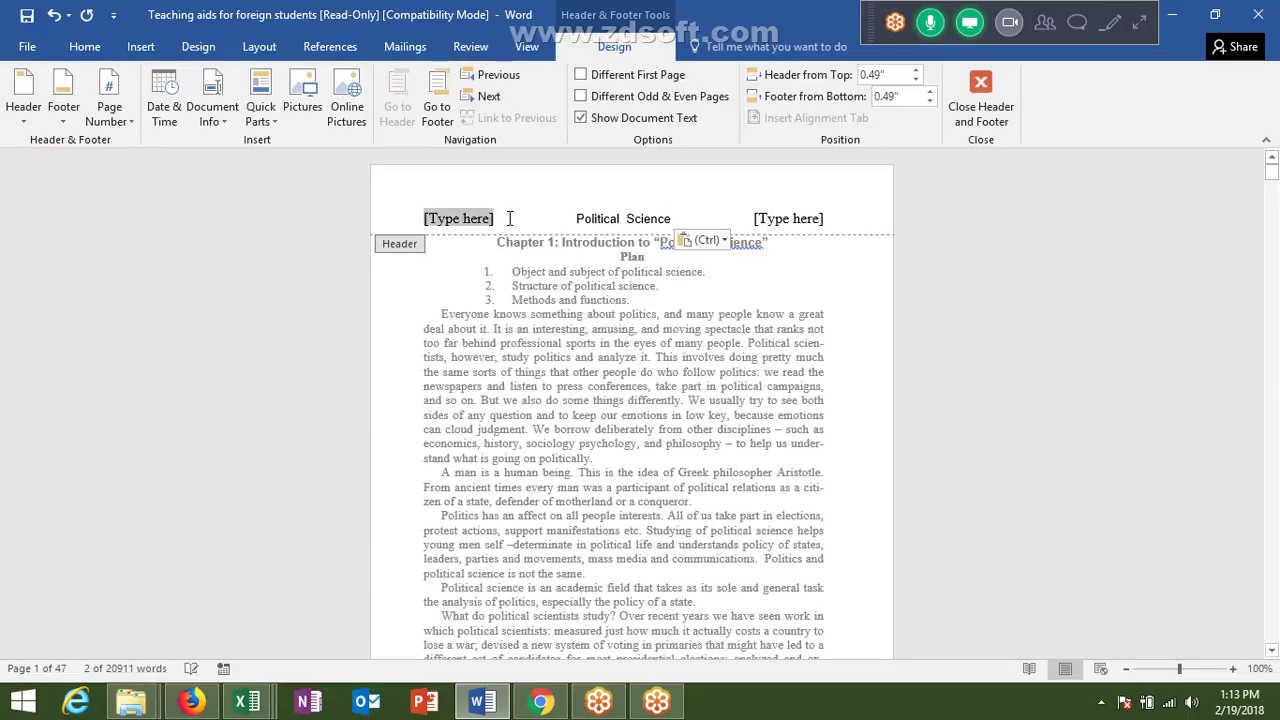
key(Delete)
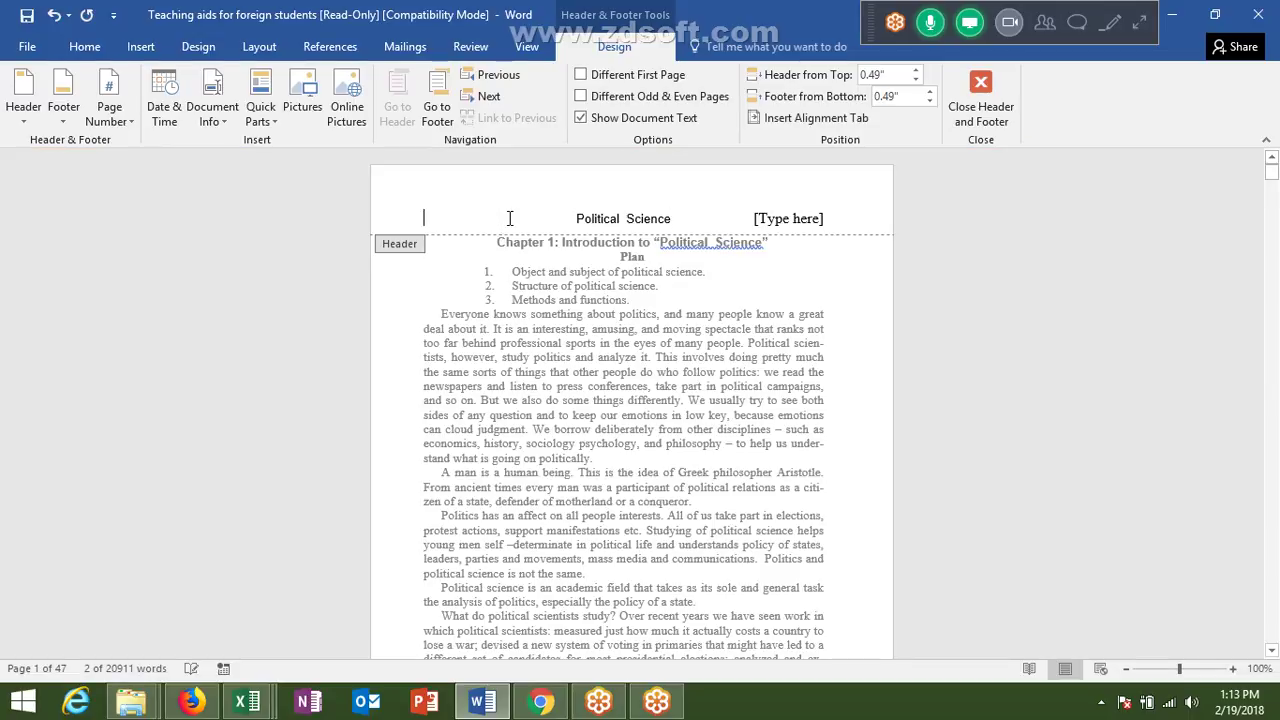
text(Ch-1)
Enter 2018 in the right header, exit header editing, and check the pages
click(808, 224)
text(2)
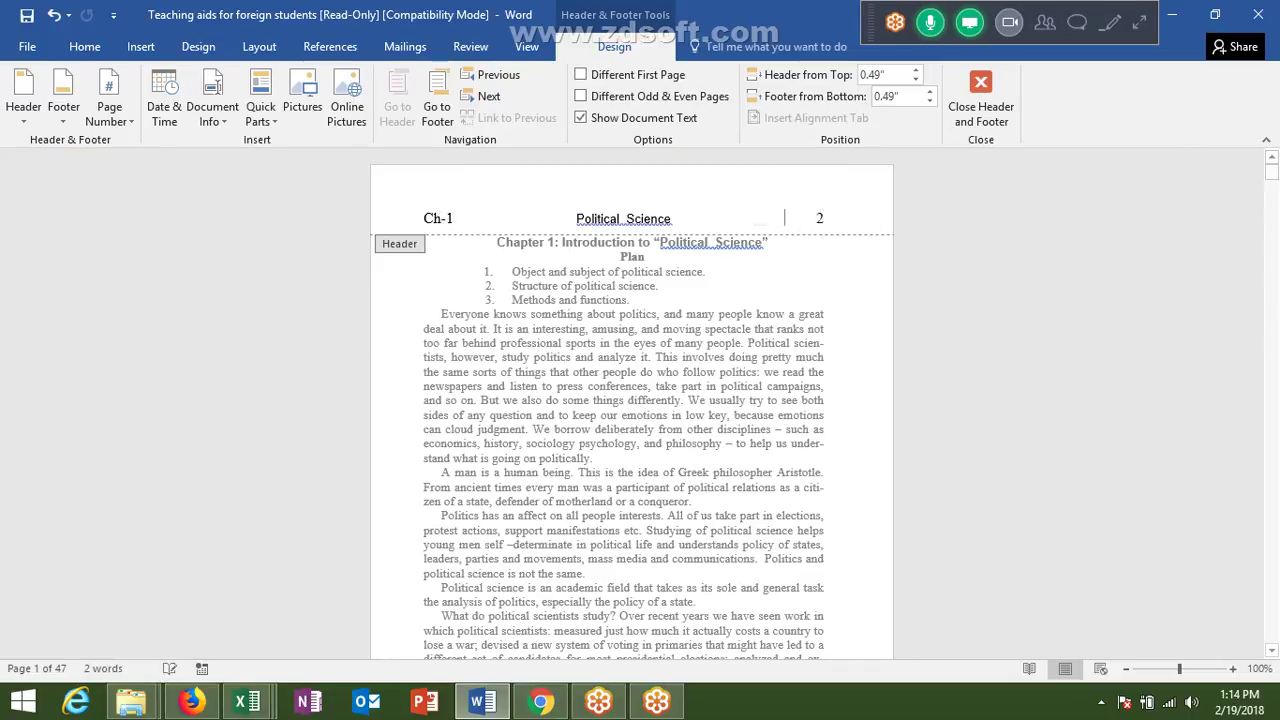
text(018)
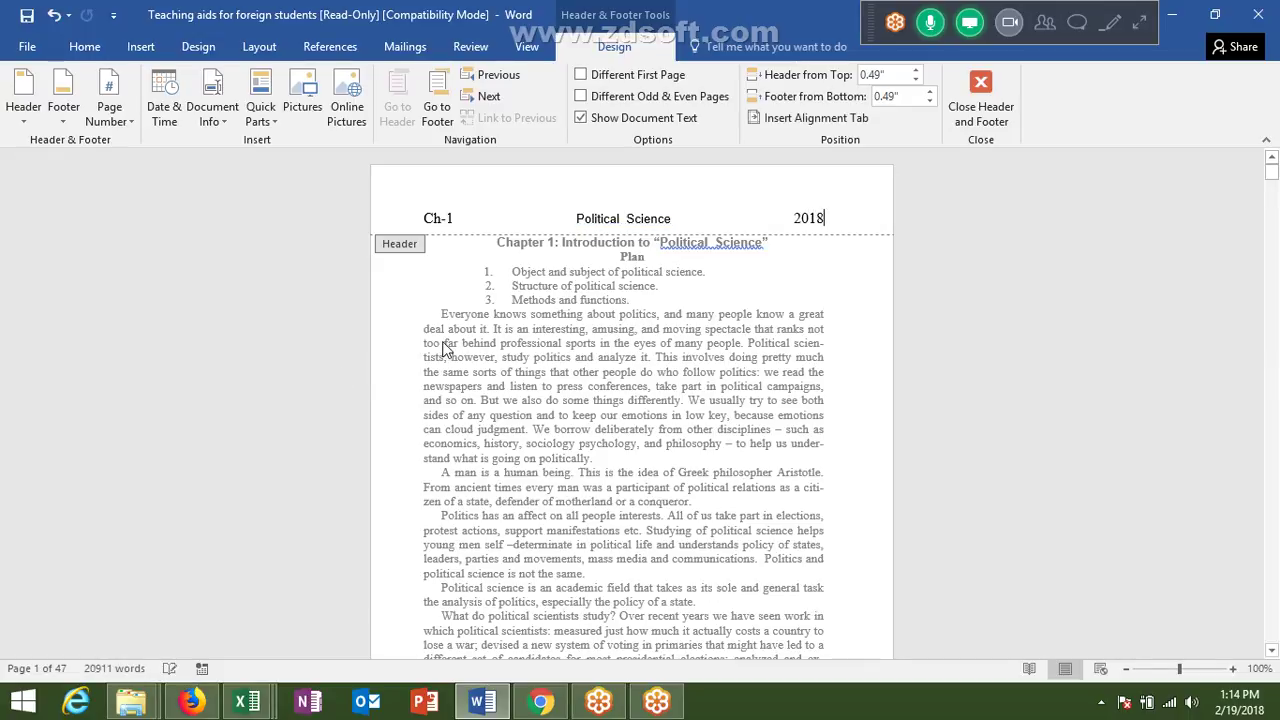
double_click(508, 360)
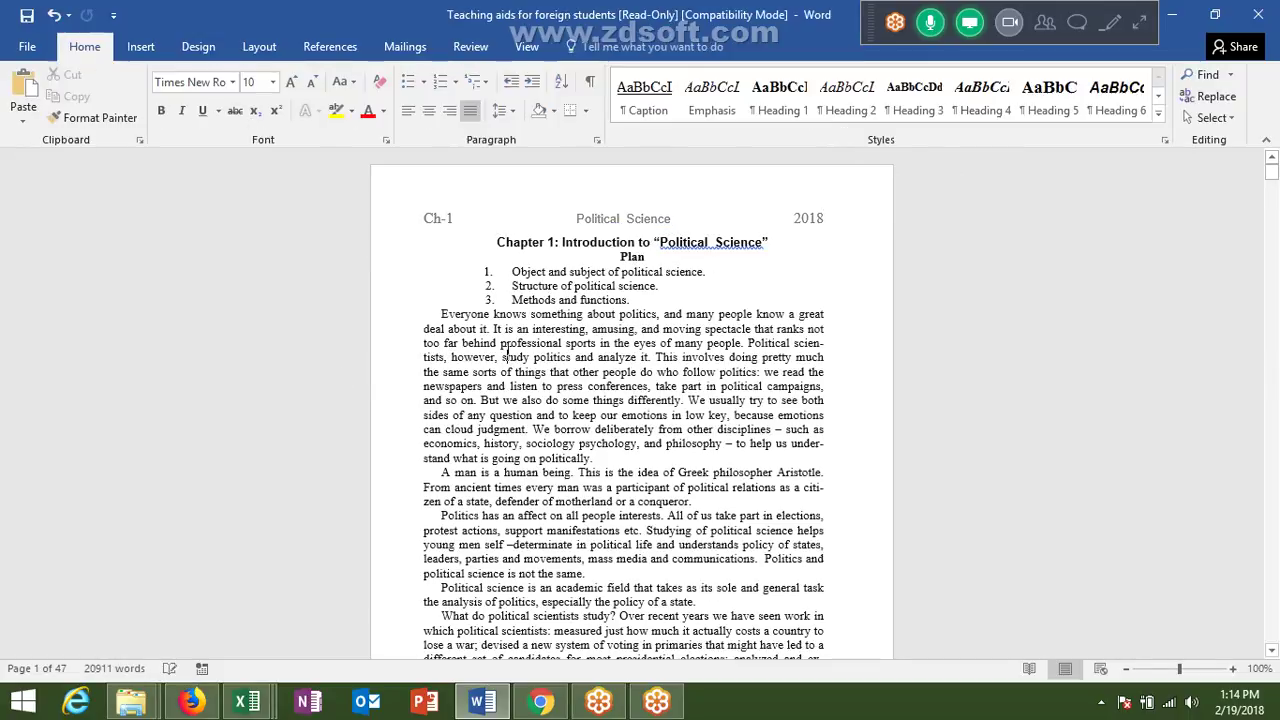
scroll(385, 357, down, 3)
scroll(429, 386, down, 5)
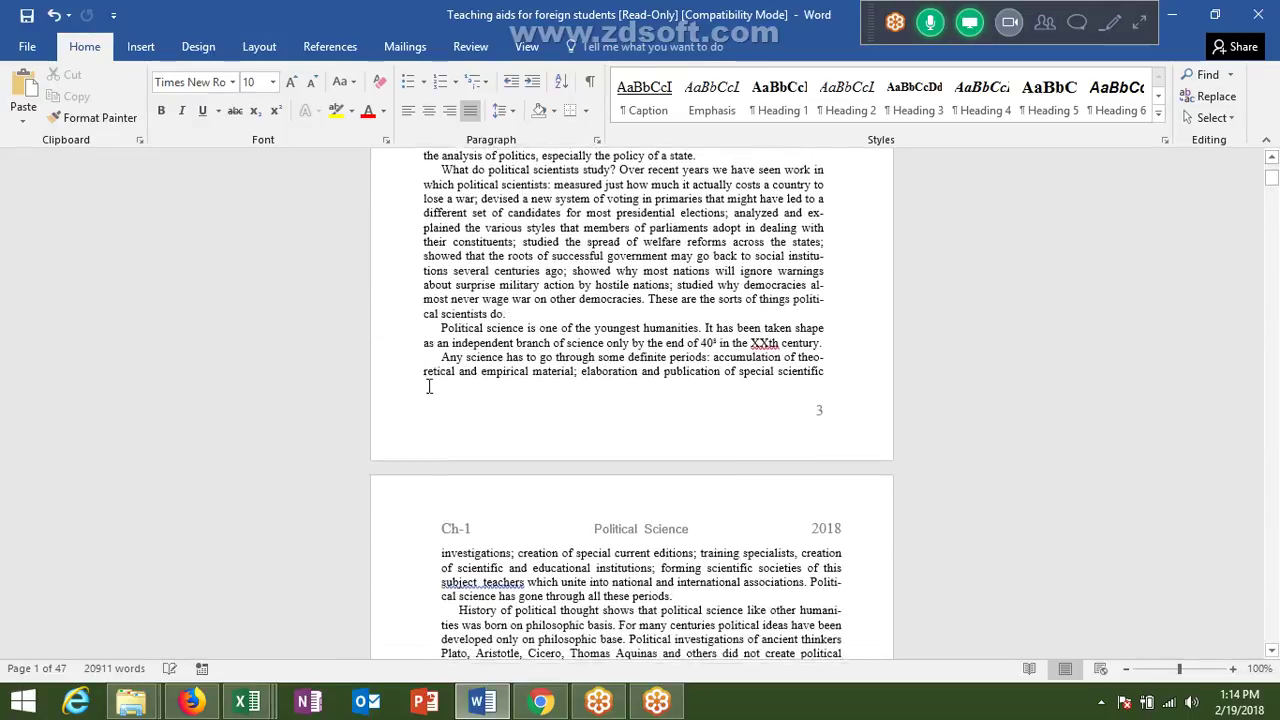
scroll(443, 391, down, 5)
scroll(471, 397, down, 3)
scroll(471, 397, down, 5)
scroll(474, 397, down, 5)
scroll(475, 390, down, 5)
scroll(476, 378, down, 5)
scroll(476, 466, down, 2)
scroll(476, 465, down, 4)
scroll(477, 462, down, 3)
scroll(478, 460, down, 6)
scroll(480, 455, up, 7)
scroll(476, 440, up, 8)
scroll(470, 410, up, 5)
scroll(462, 377, up, 9)
scroll(462, 377, up, 10)
scroll(462, 377, up, 10)
scroll(462, 377, up, 10)
scroll(462, 377, up, 10)
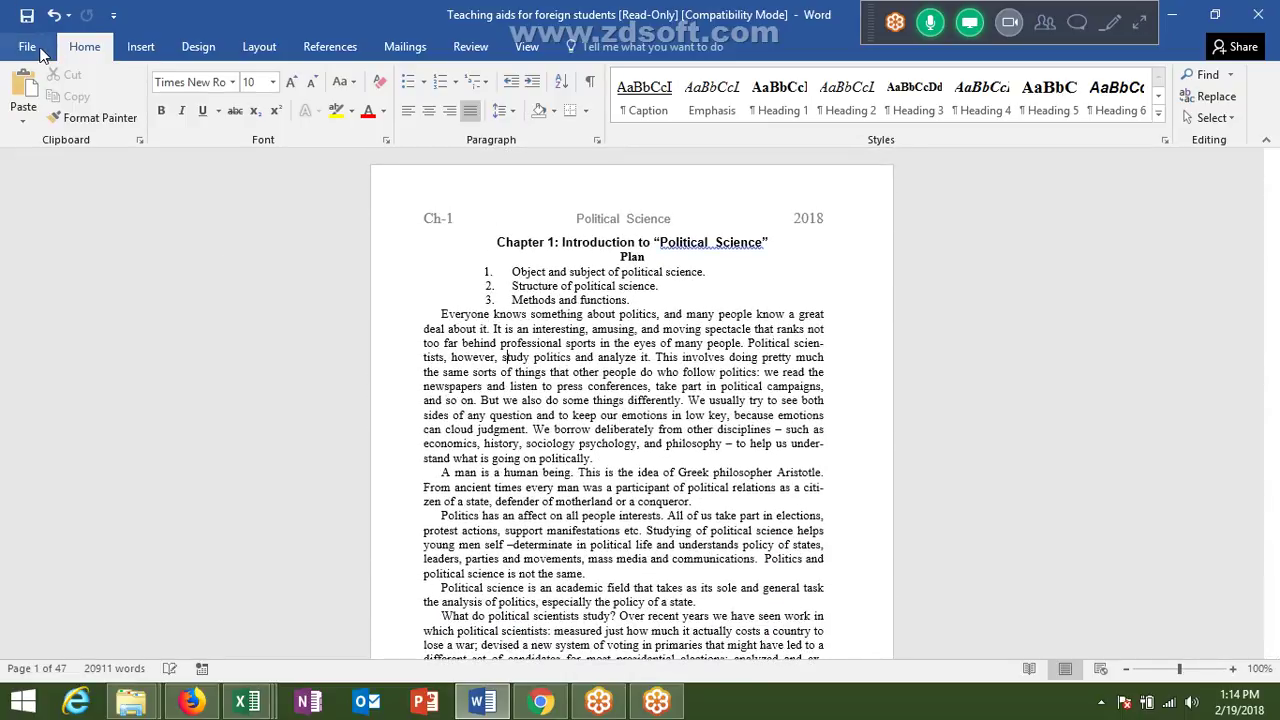
Preview the printed pages in File > Print, then return to the document's Insert tools
click(30, 46)
click(50, 170)
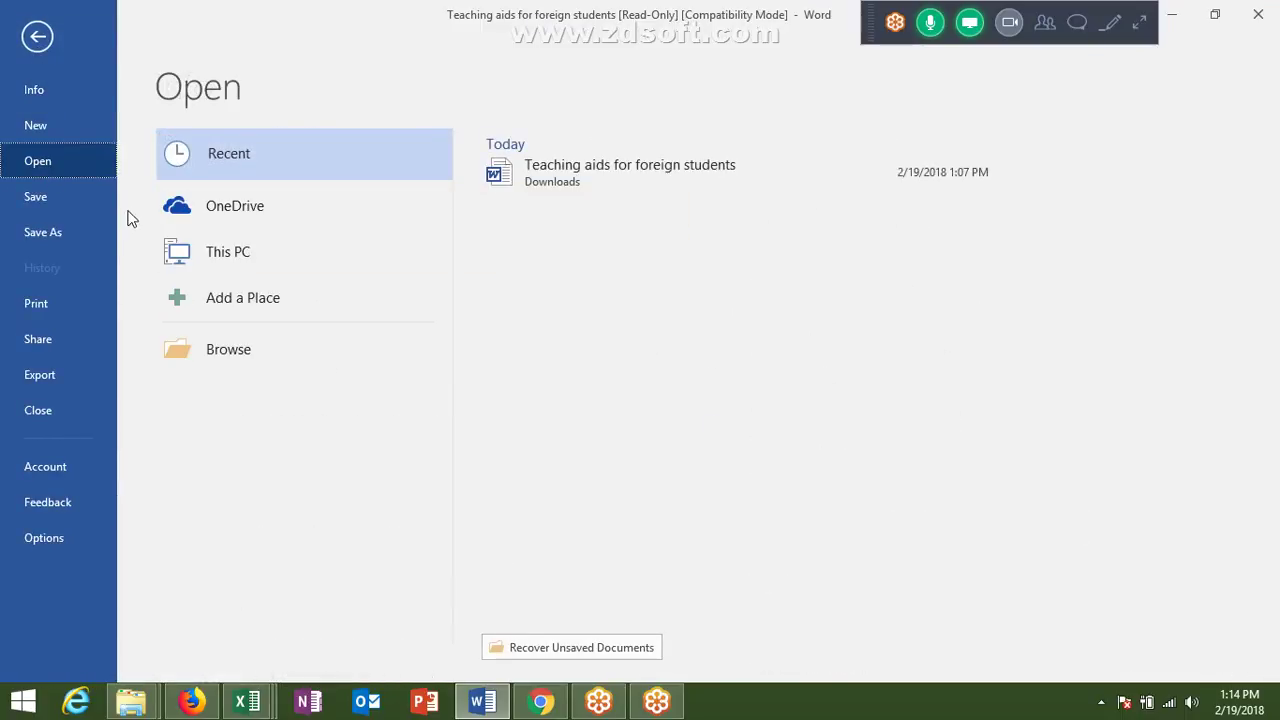
click(63, 314)
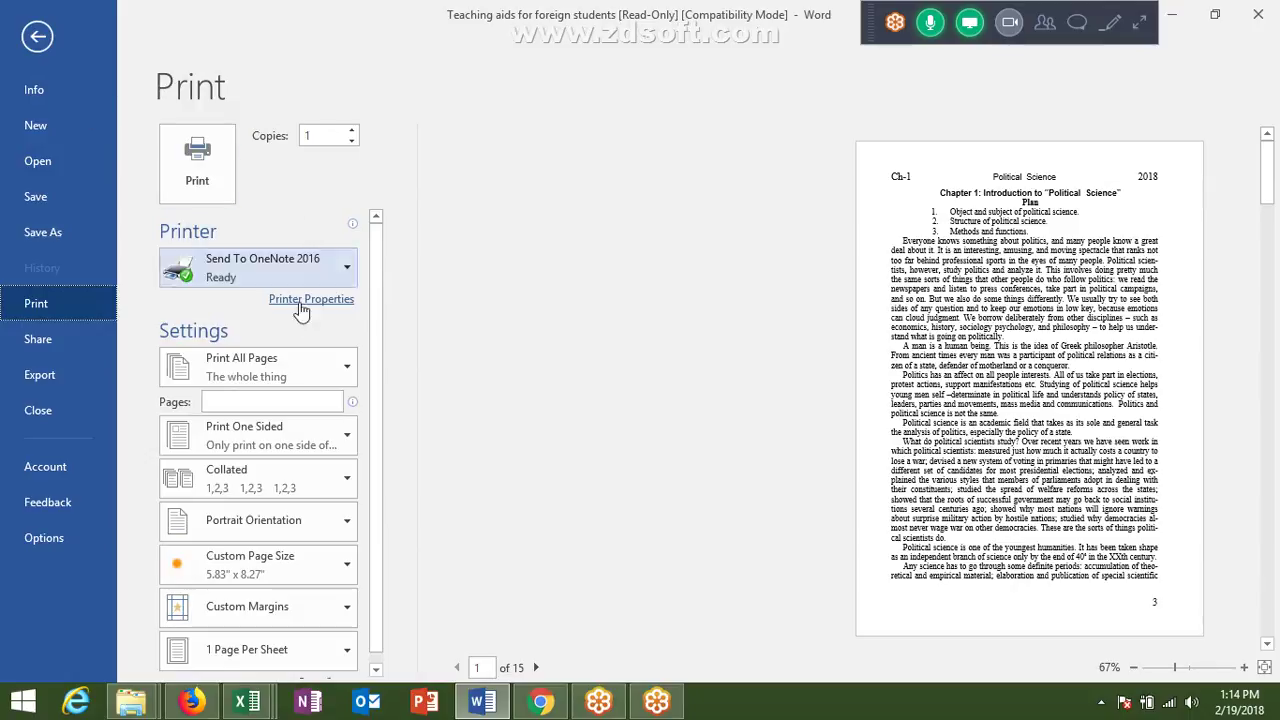
click(534, 667)
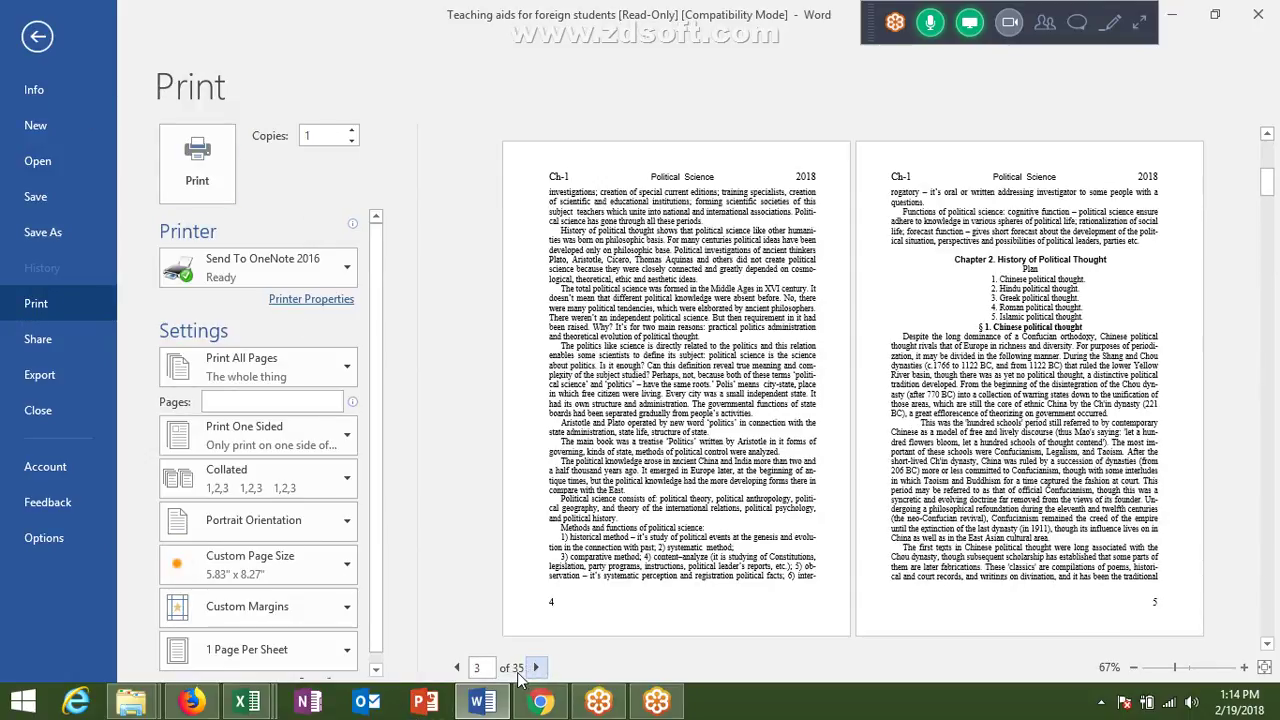
key(Escape)
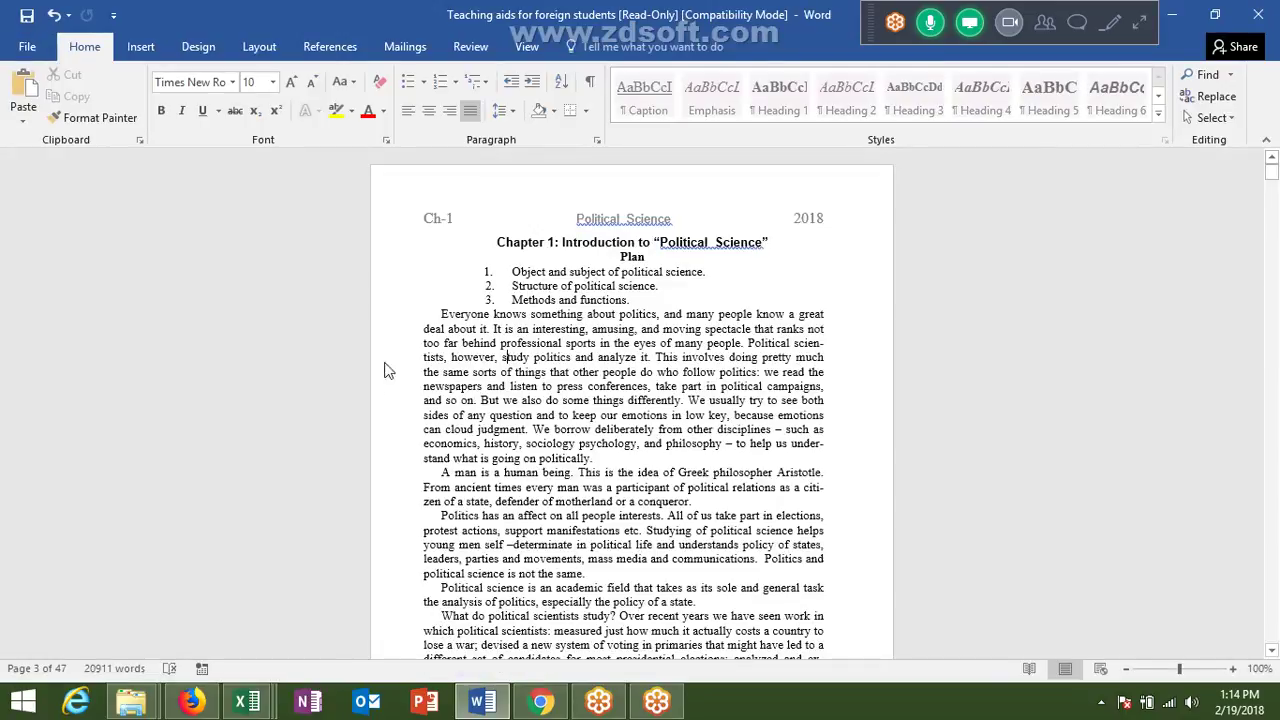
click(140, 47)
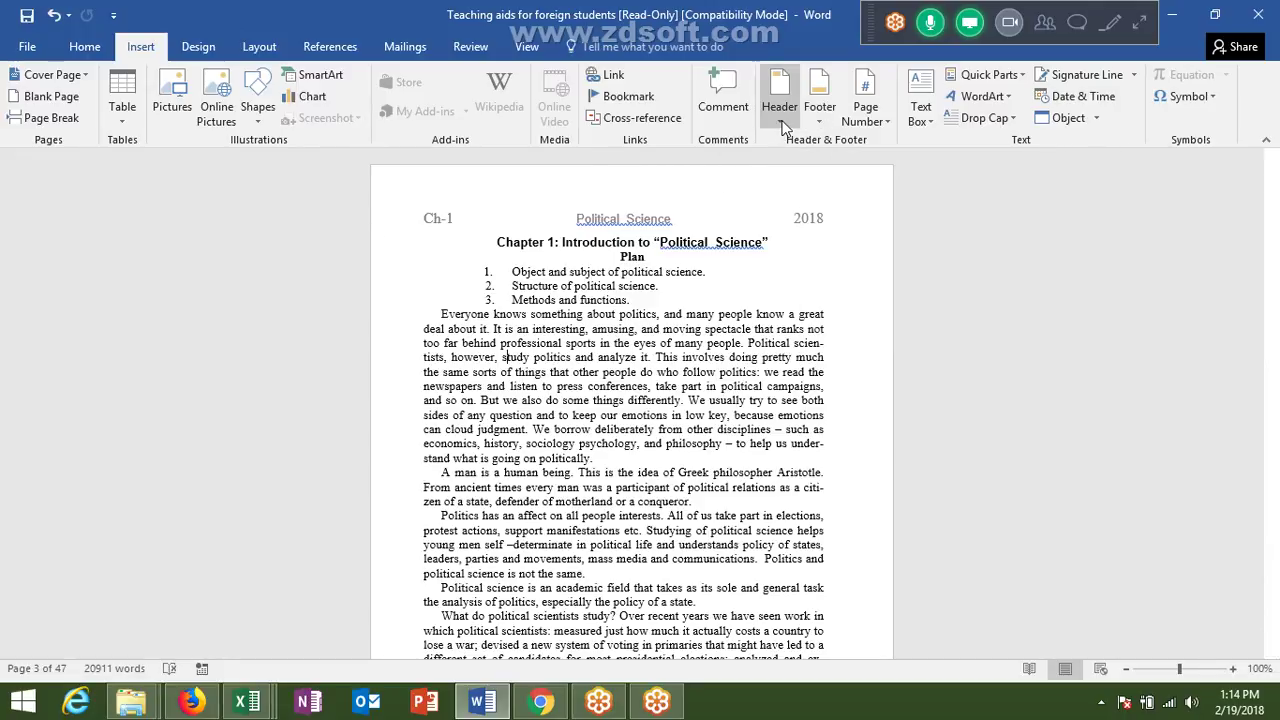
Add a Blank (Three Columns) footer and select its left placeholder
click(781, 118)
click(773, 121)
click(819, 112)
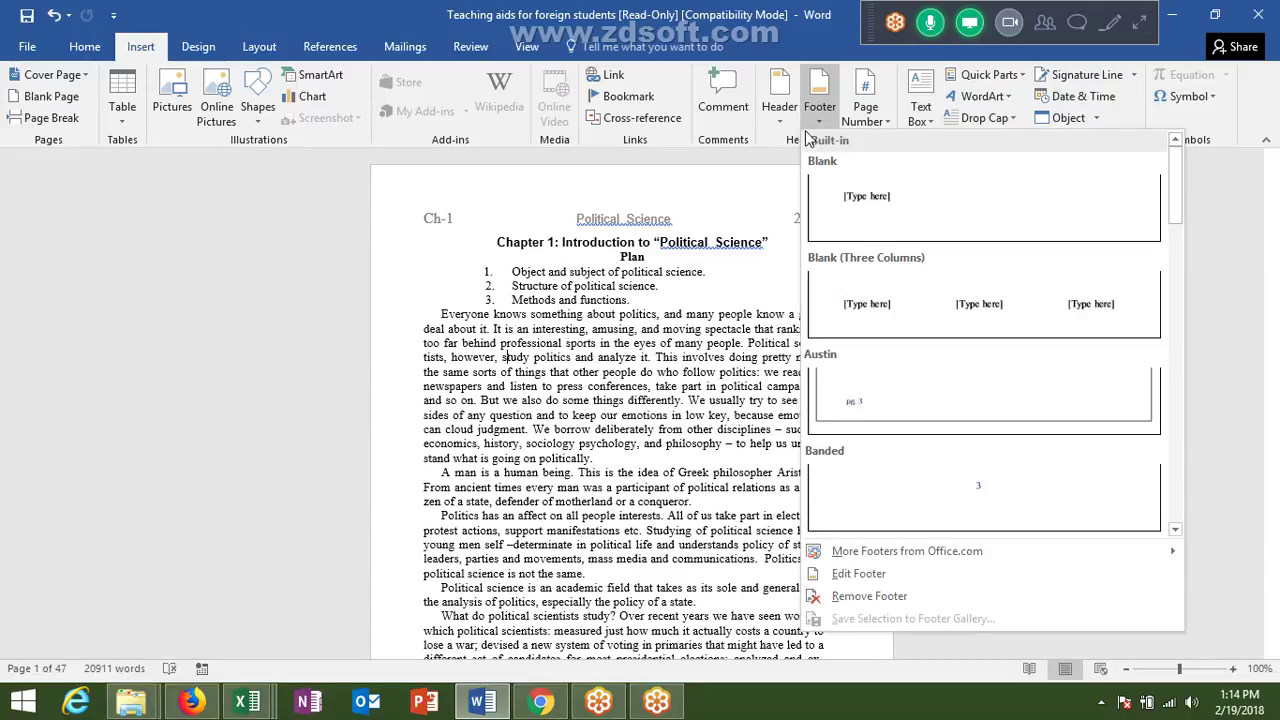
click(955, 313)
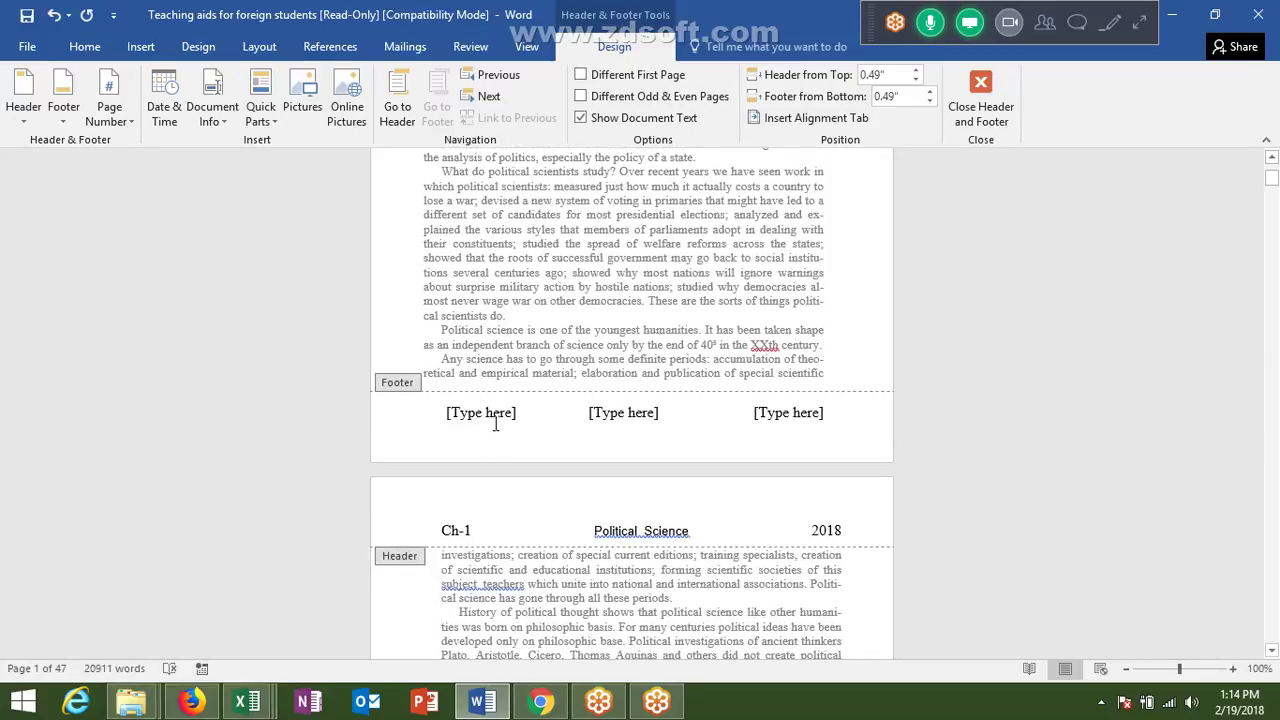
click(497, 420)
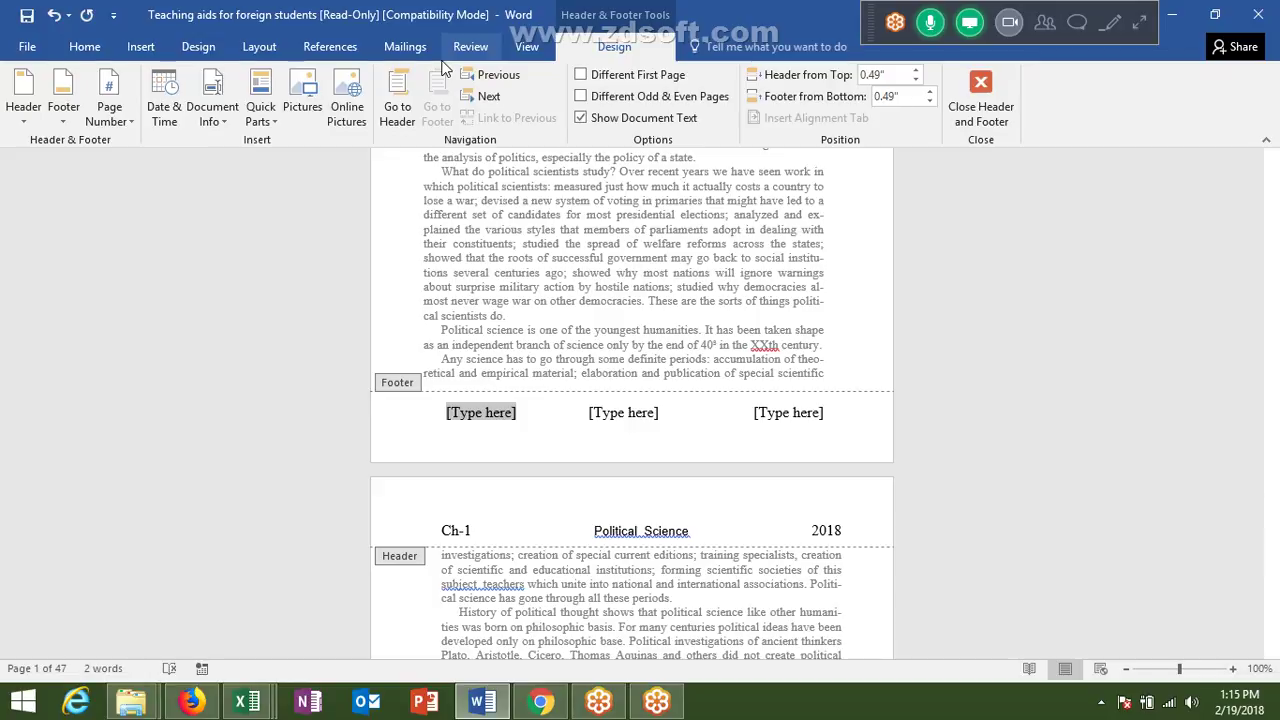
click(117, 95)
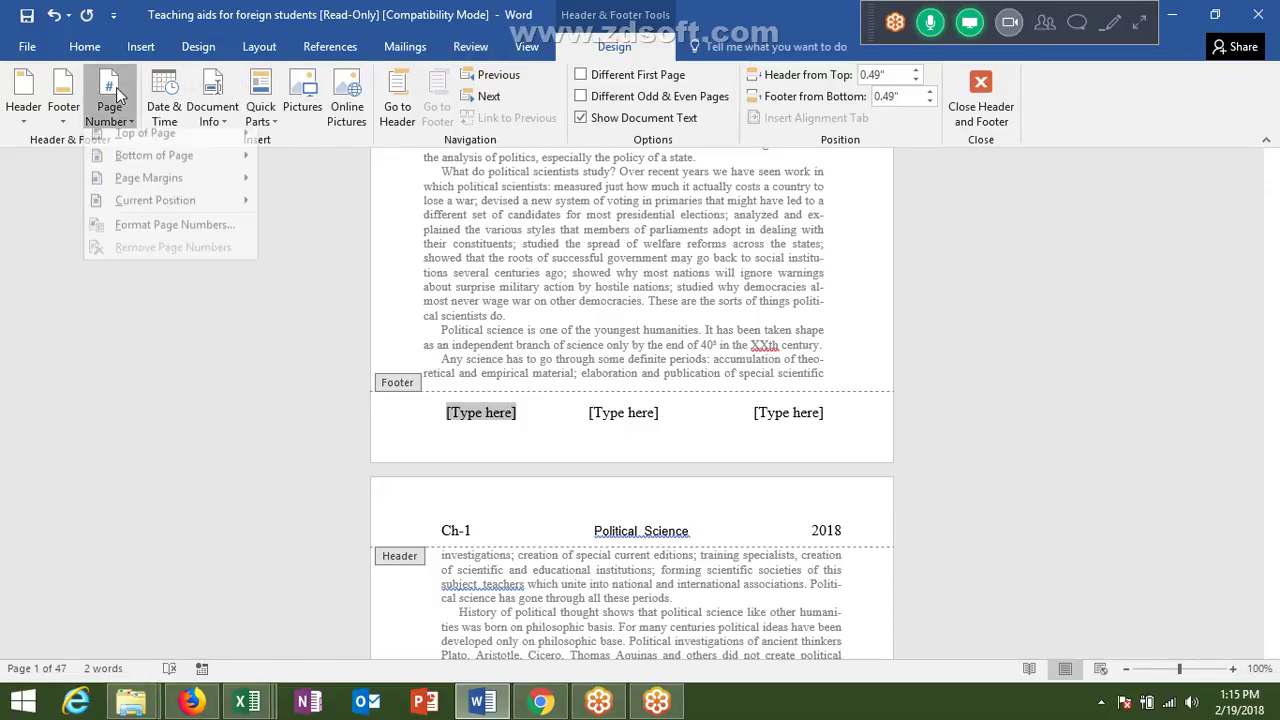
Insert a plain page number followed by 'Pages' in the left footer, reading 3 Pages
mouse_move(148, 148)
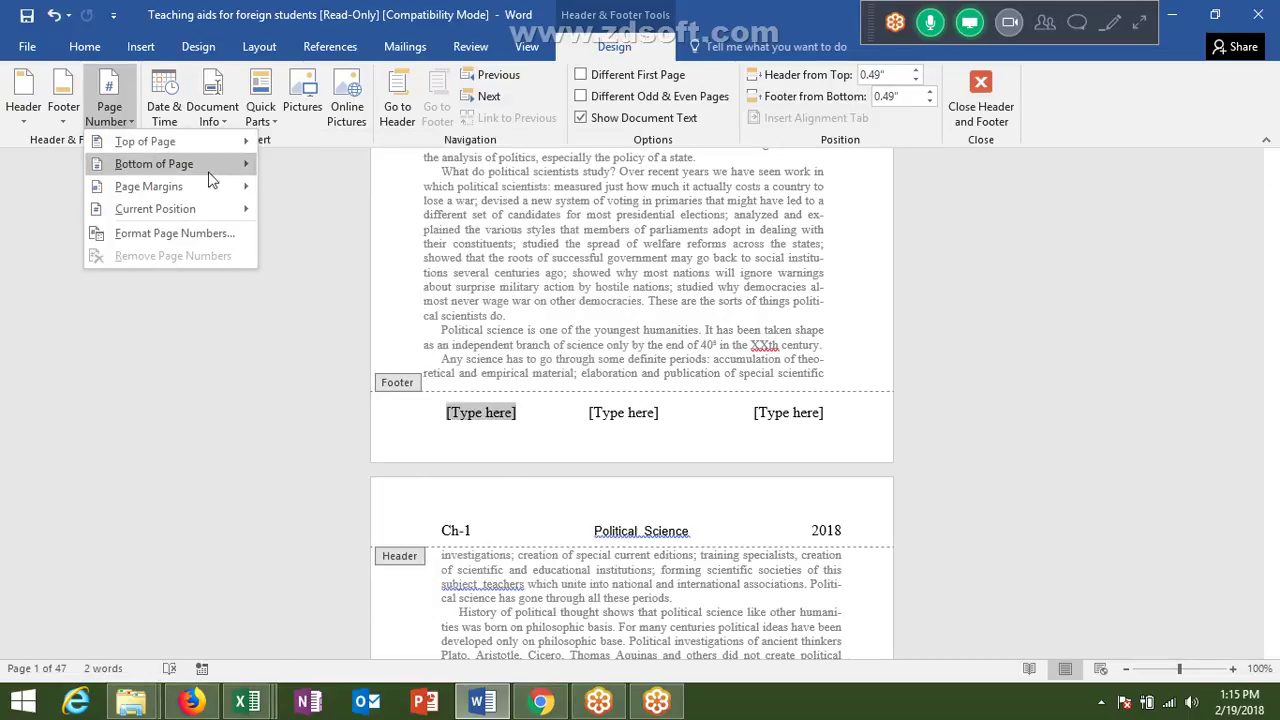
click(112, 82)
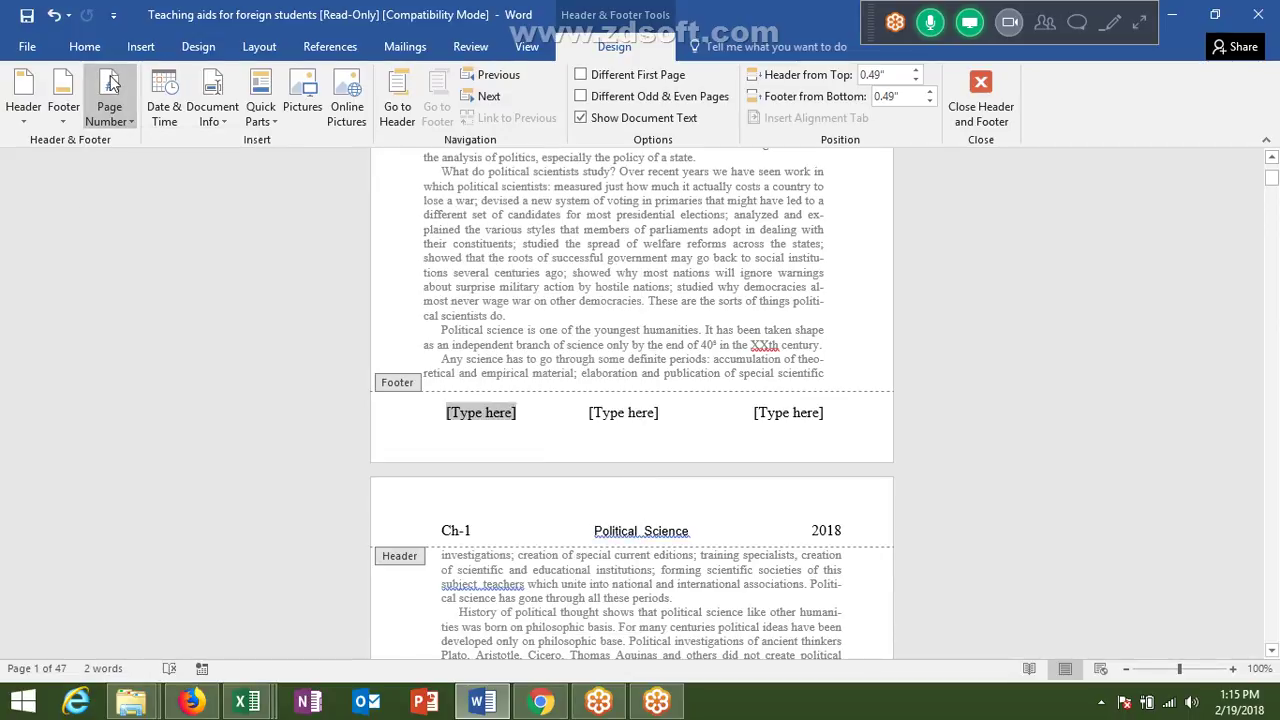
click(119, 102)
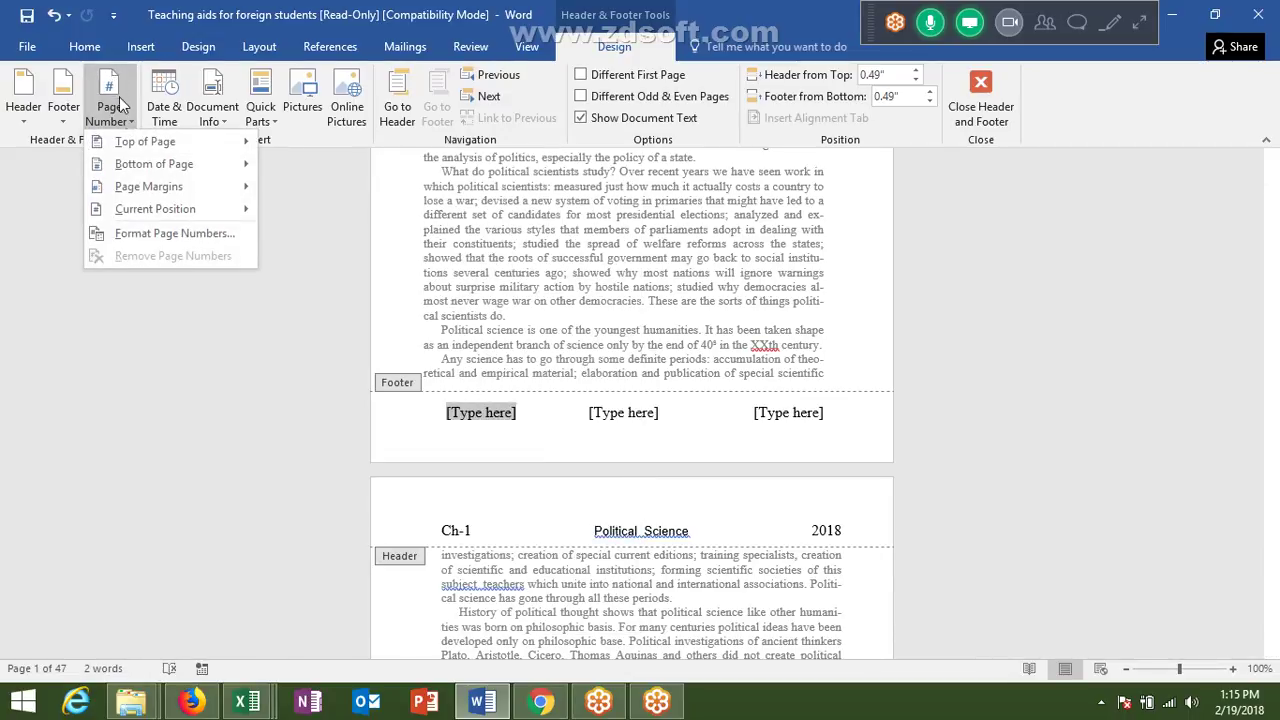
mouse_move(137, 141)
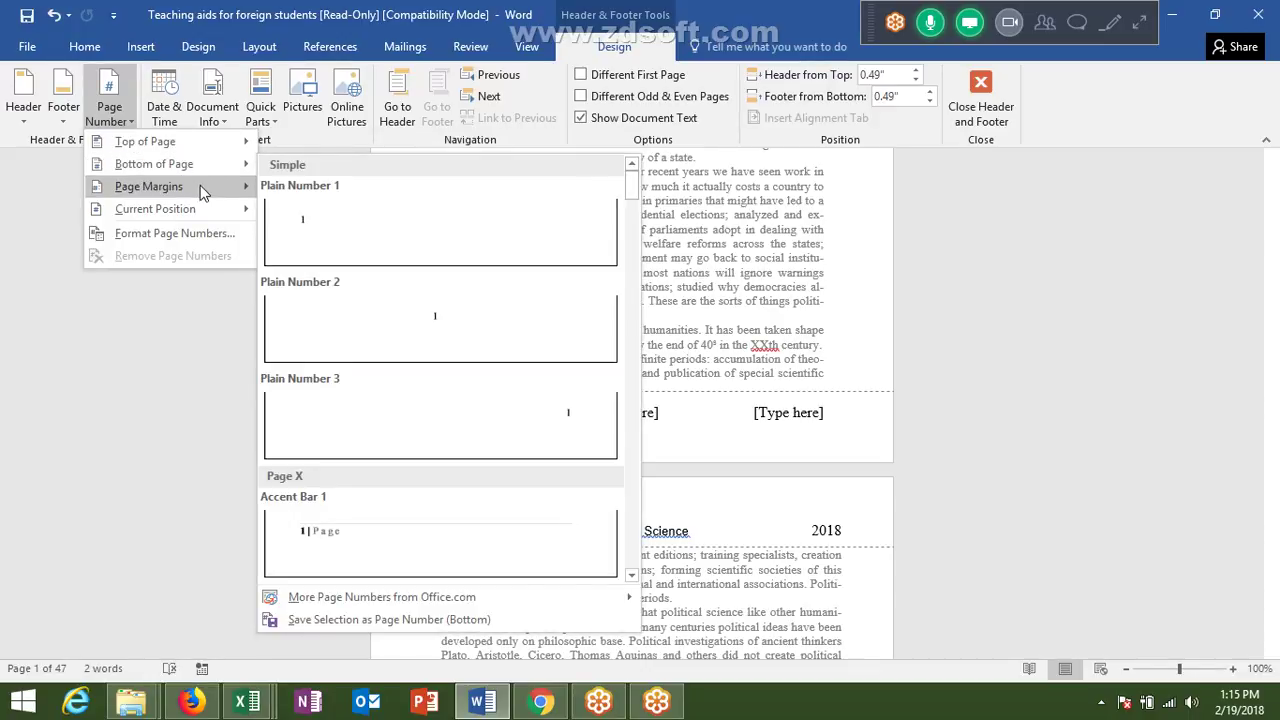
mouse_move(202, 189)
mouse_move(205, 214)
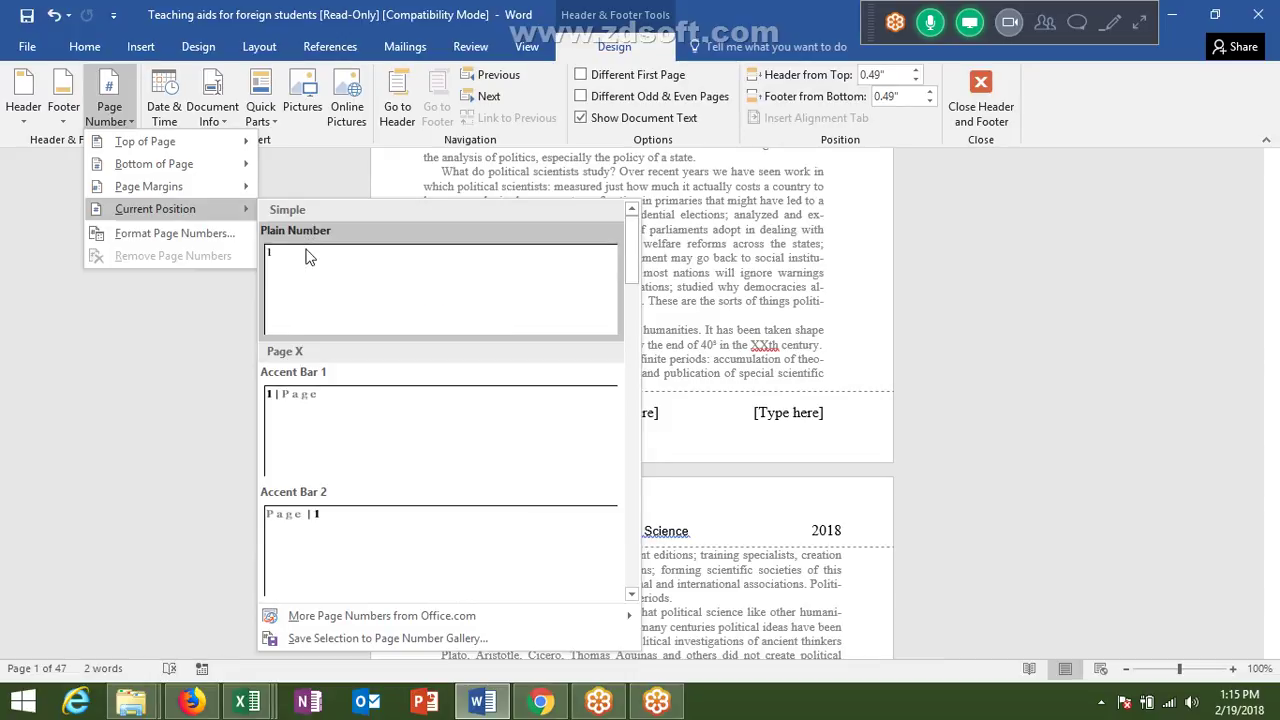
click(308, 257)
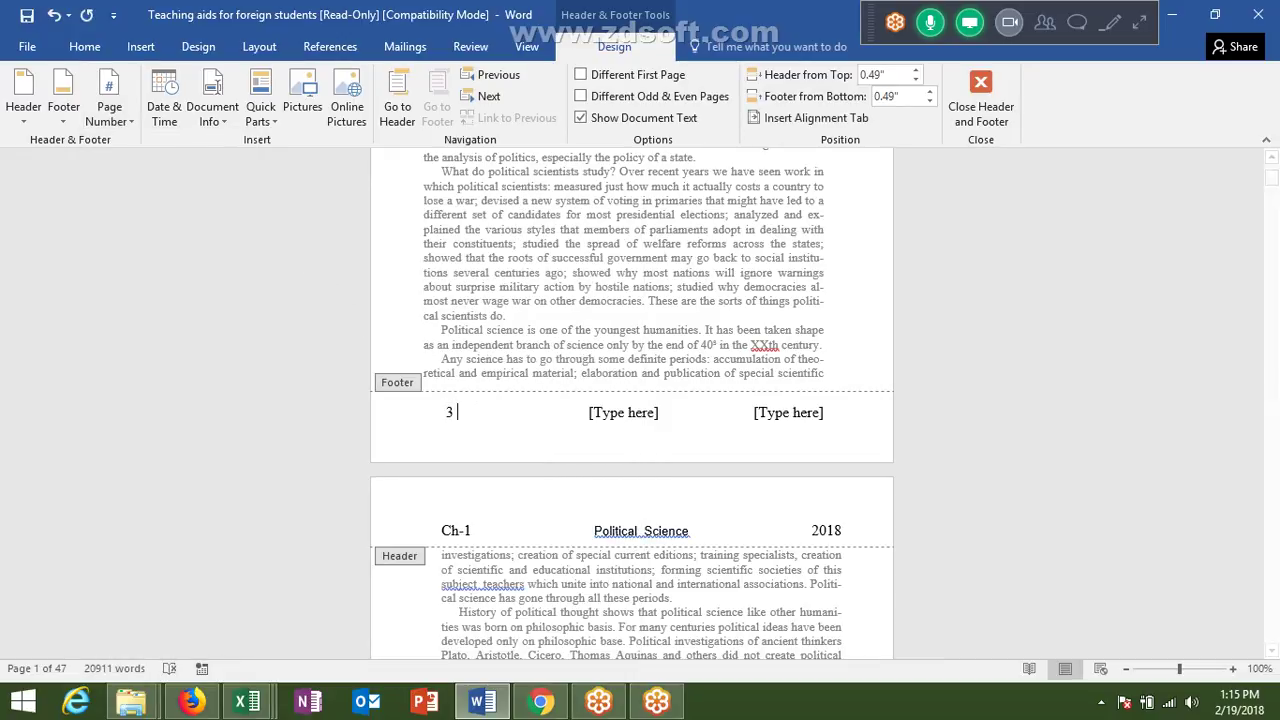
text(Pages)
click(112, 116)
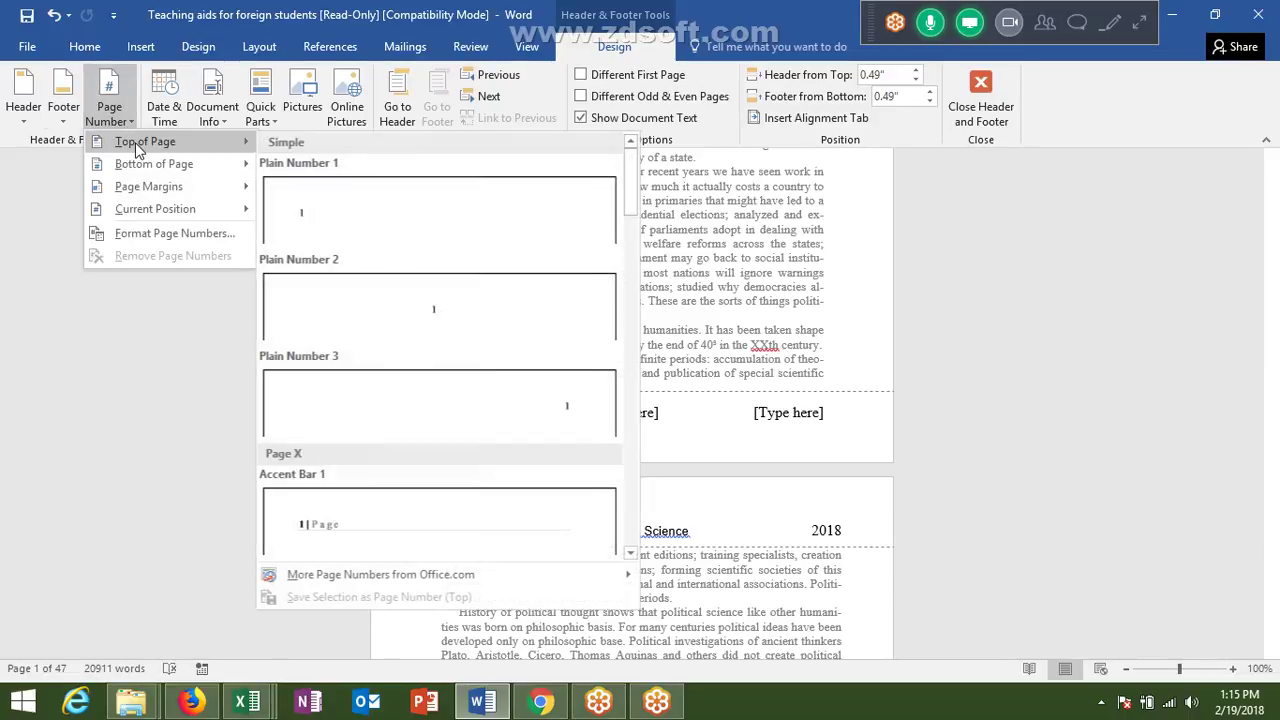
mouse_move(160, 218)
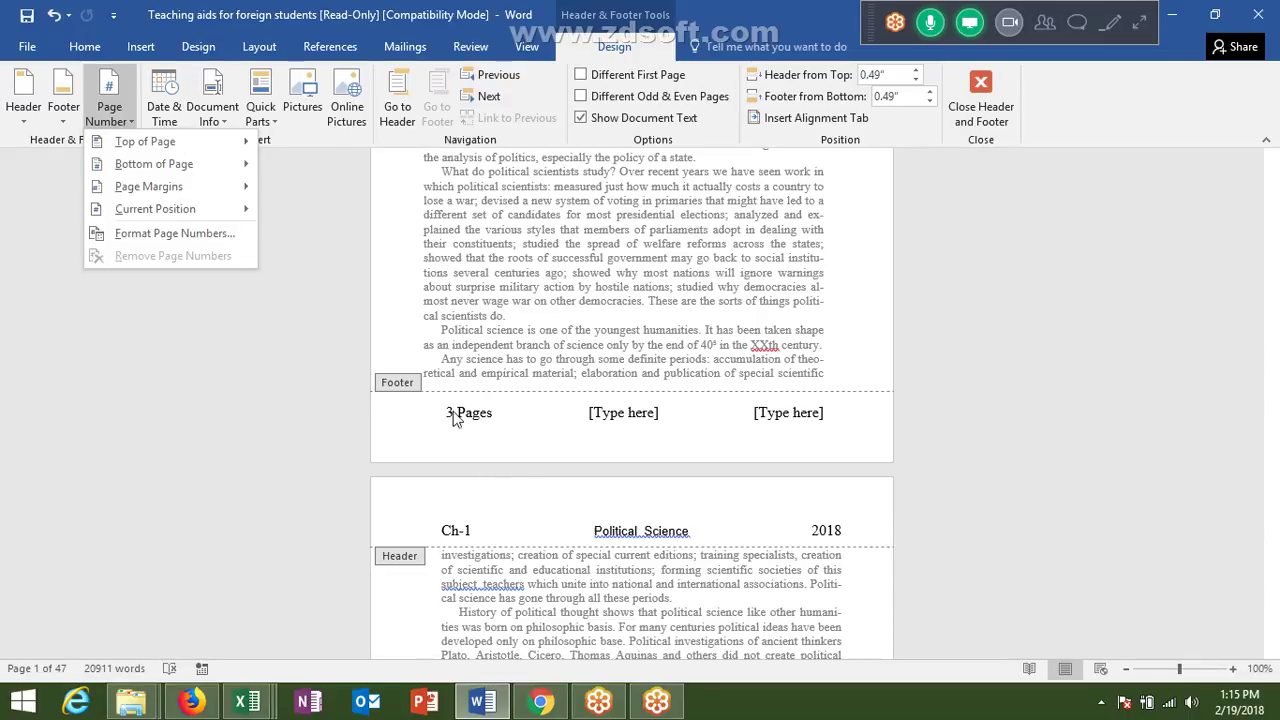
click(578, 449)
Insert the date as 19-Feb-18 (English US) in the centre footer, then list Document Info fields for the right slot
click(600, 425)
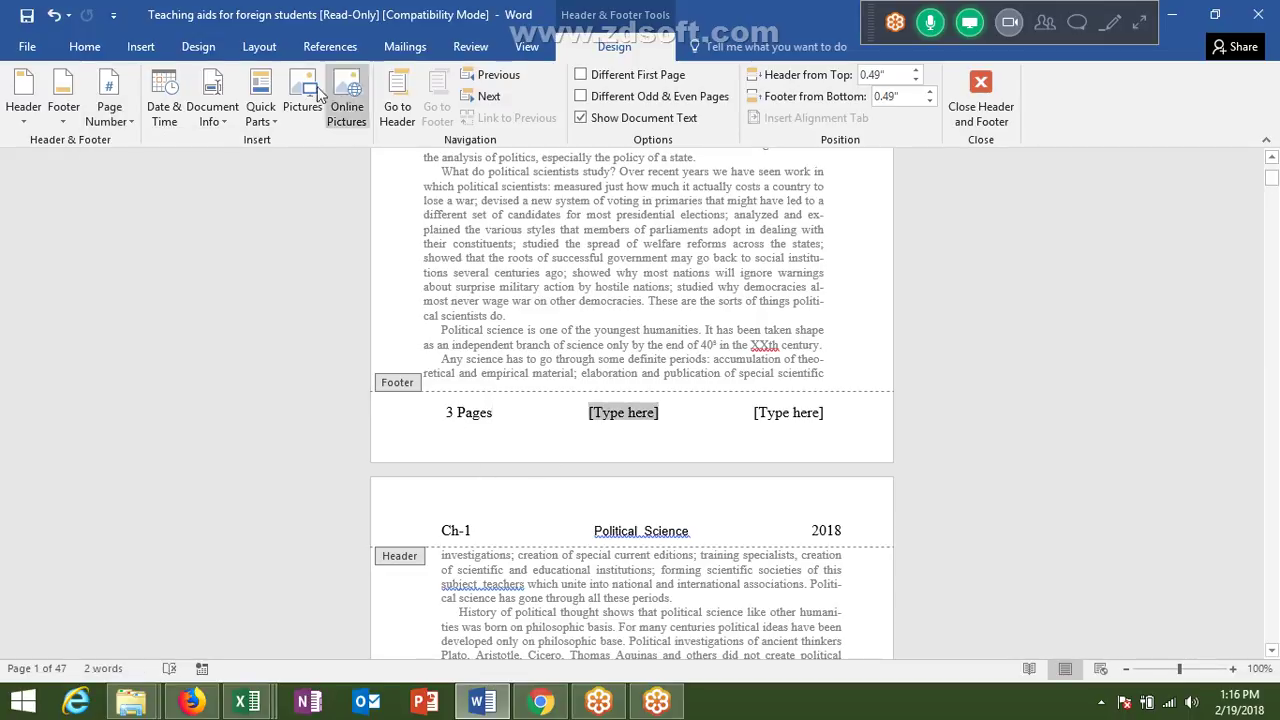
click(166, 95)
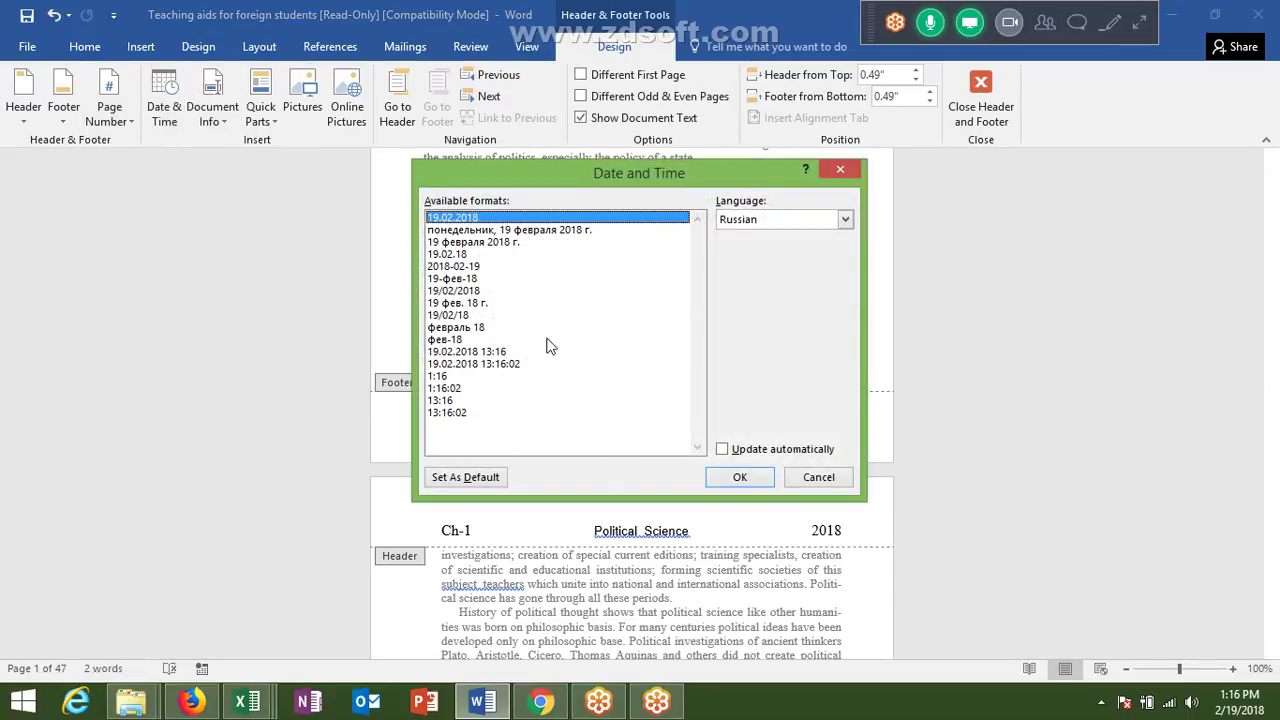
click(787, 219)
click(787, 236)
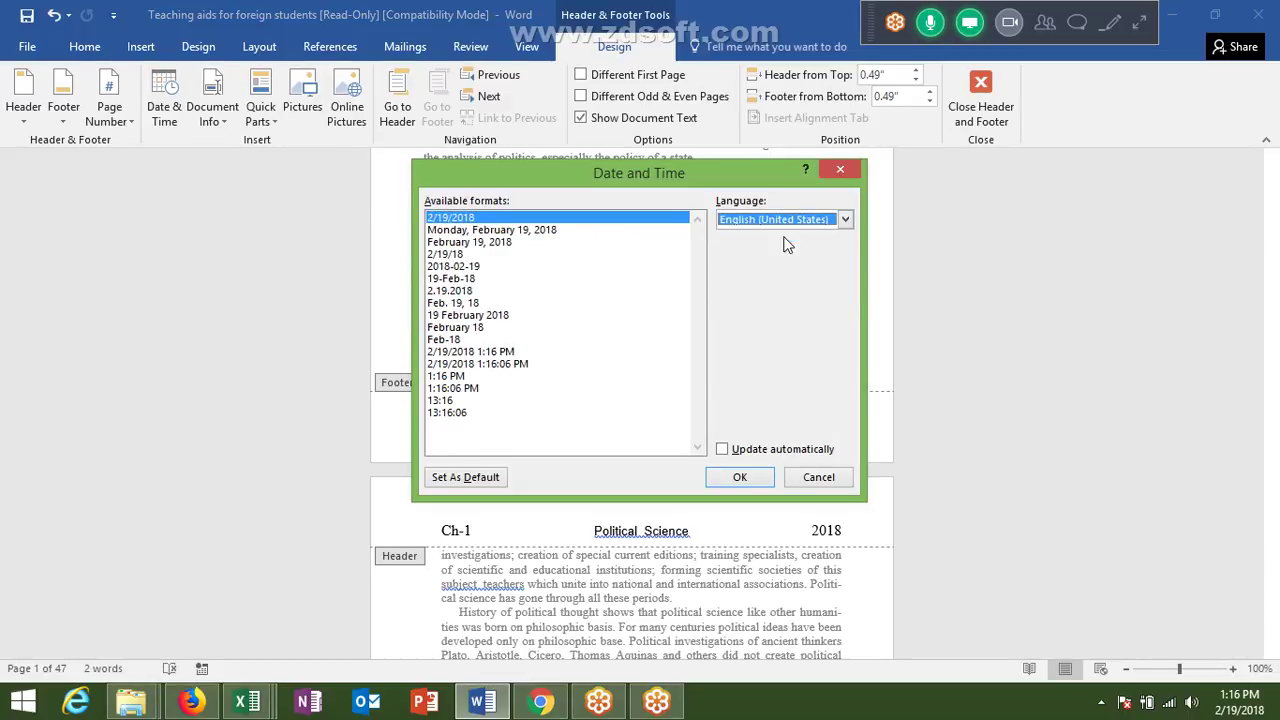
click(471, 282)
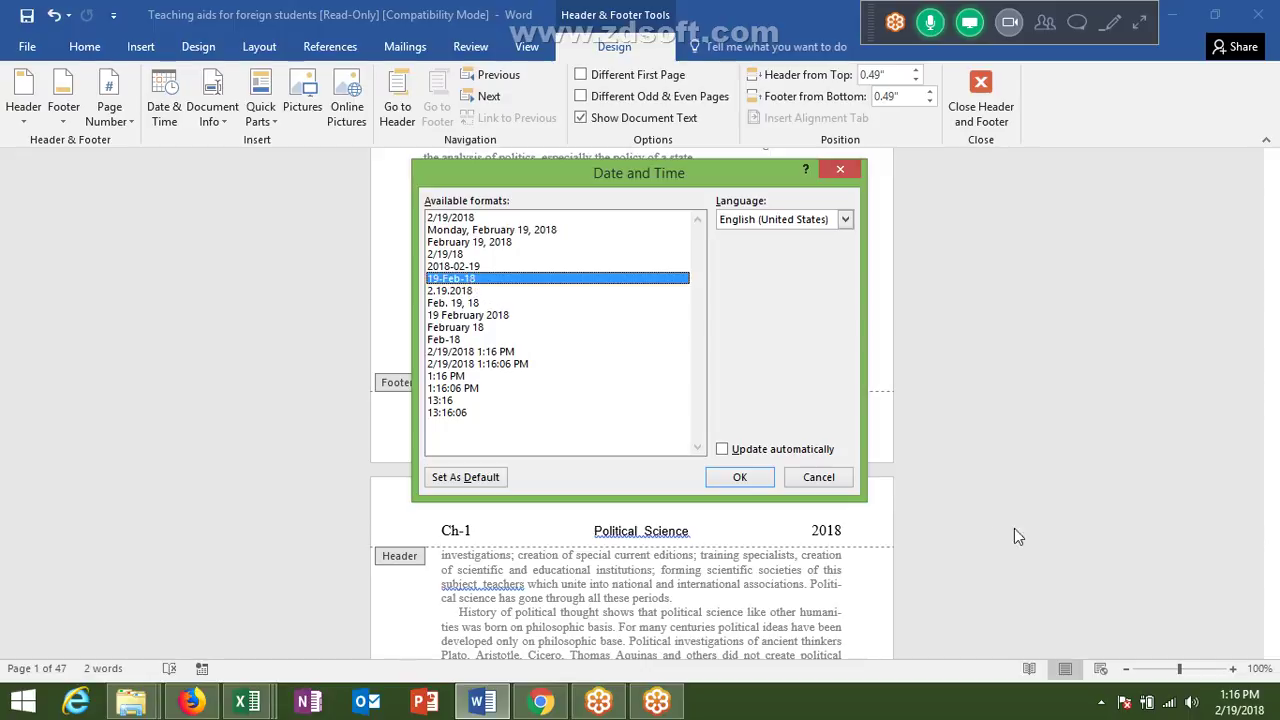
click(755, 478)
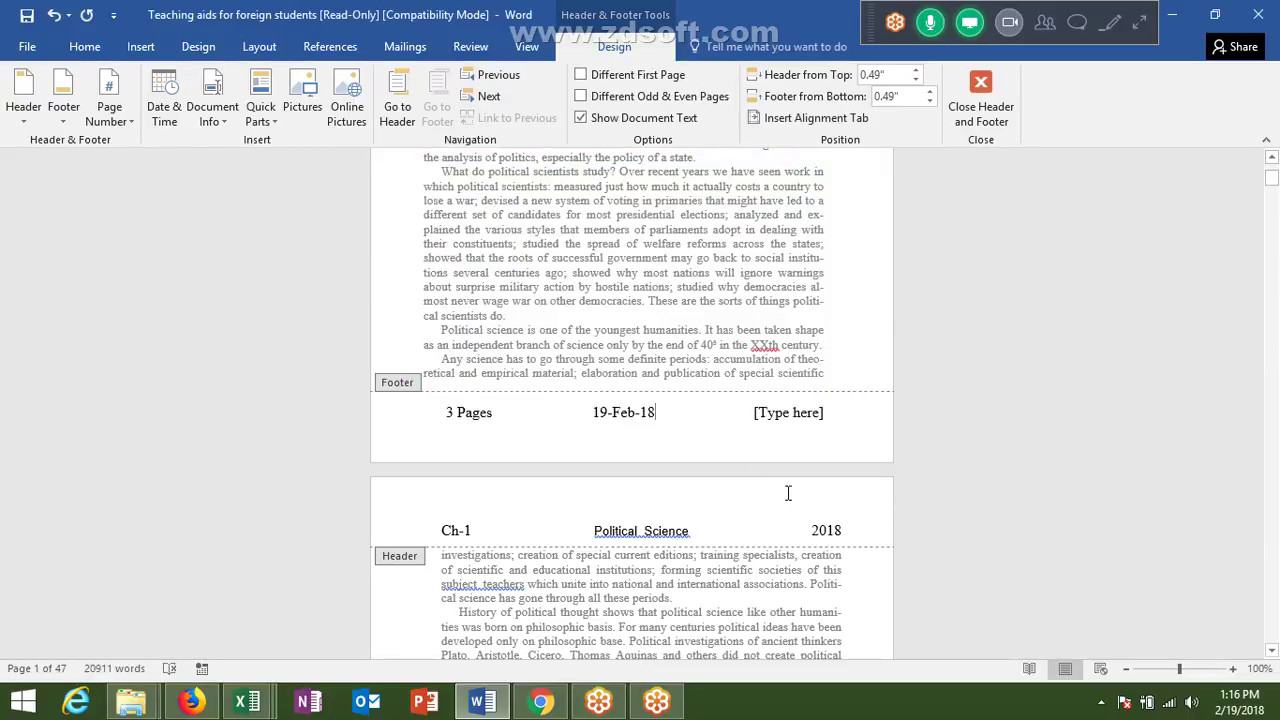
click(805, 429)
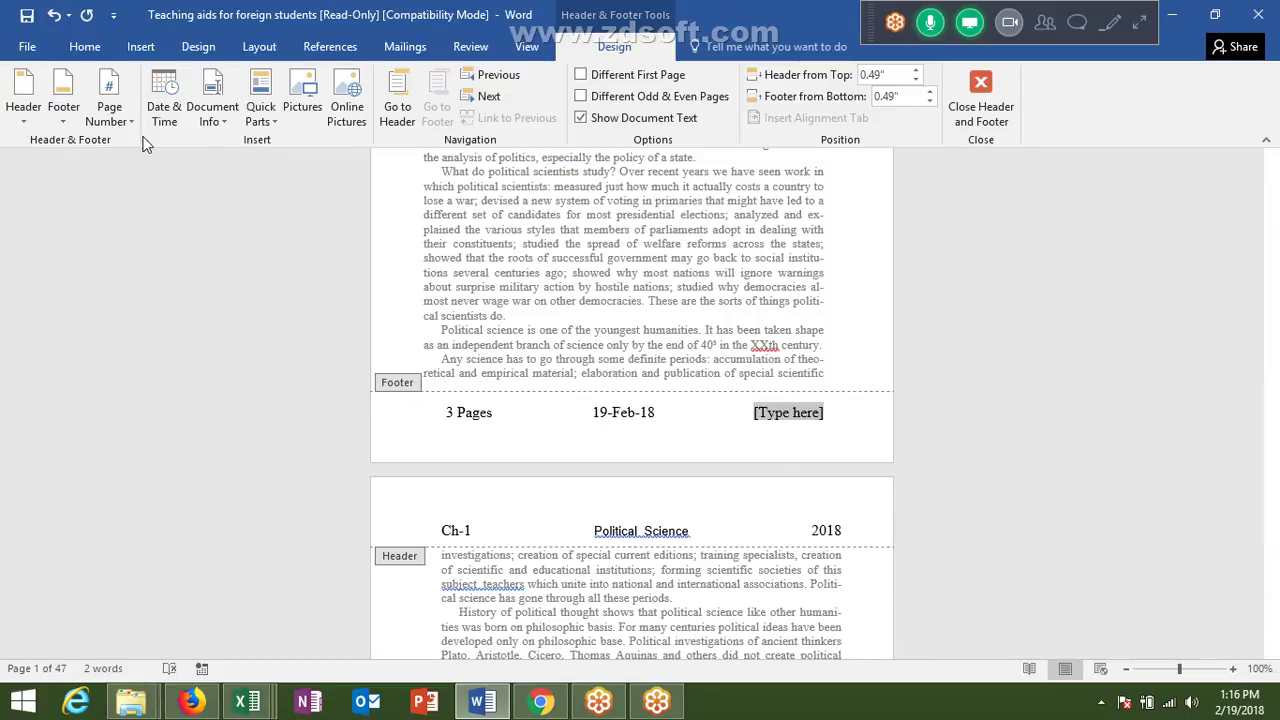
click(217, 127)
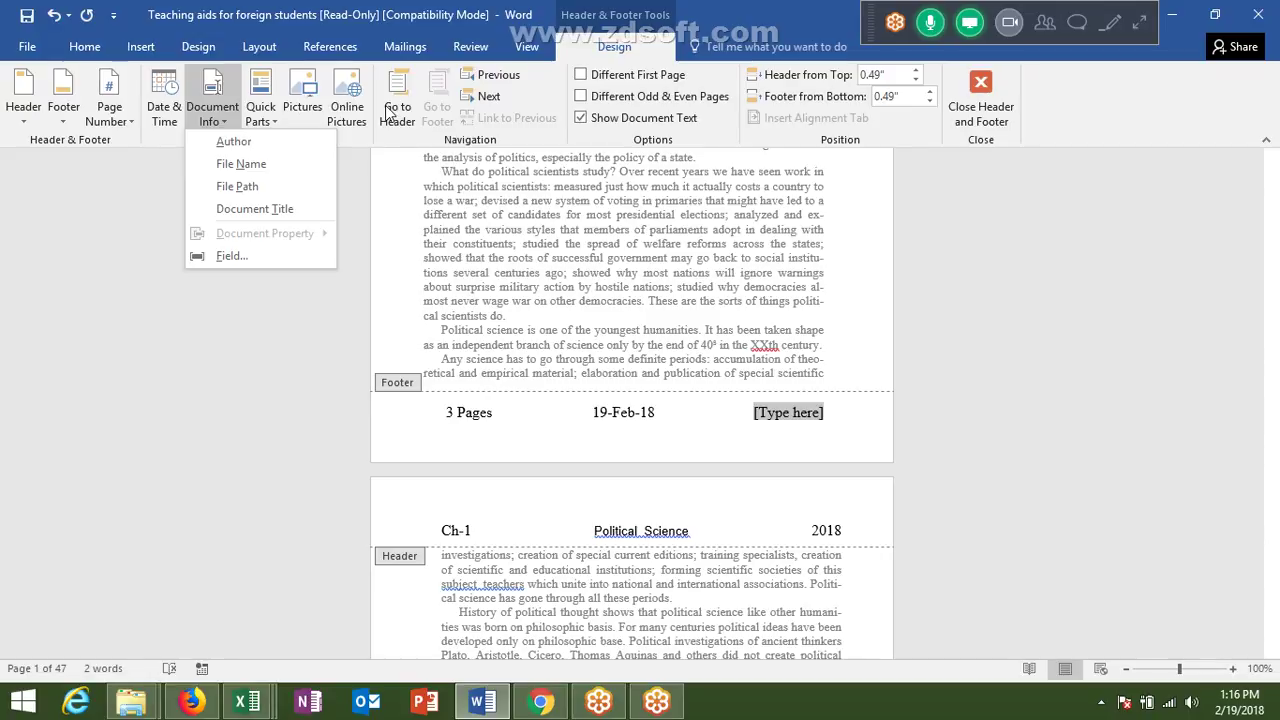
Close header and footer editing, return to the top of page 1, and show Quick Parts
click(981, 86)
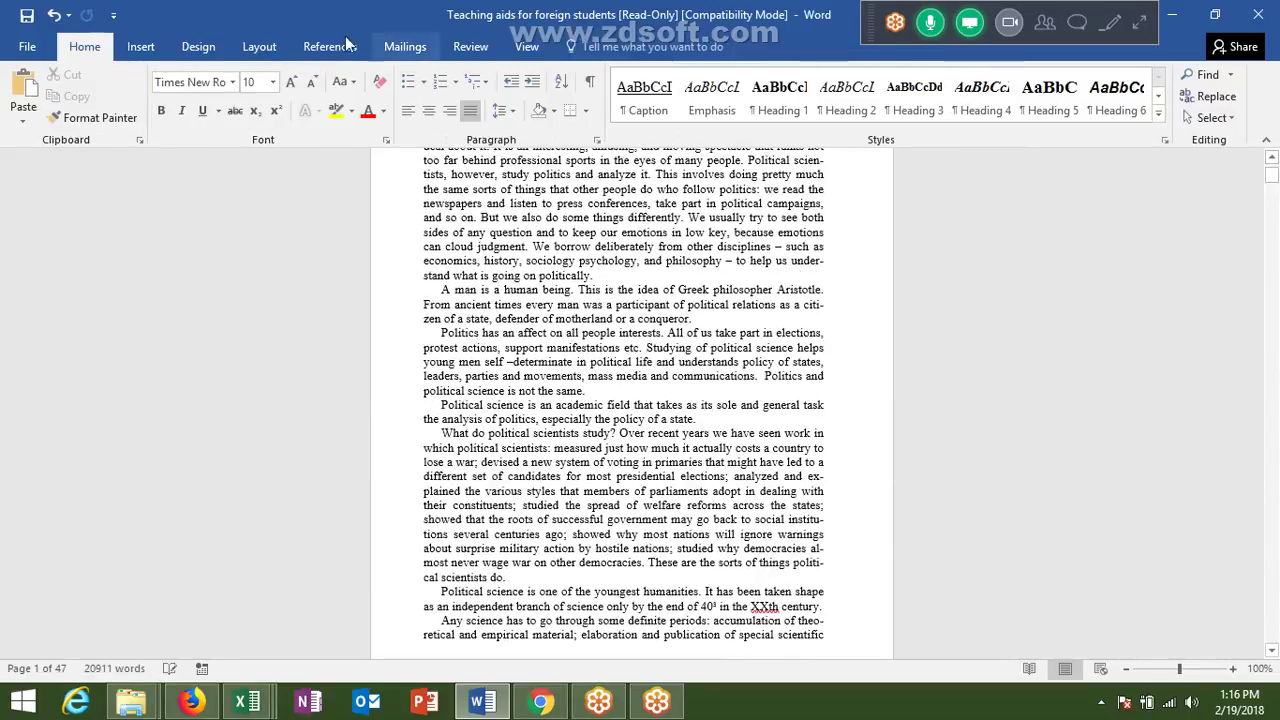
click(262, 46)
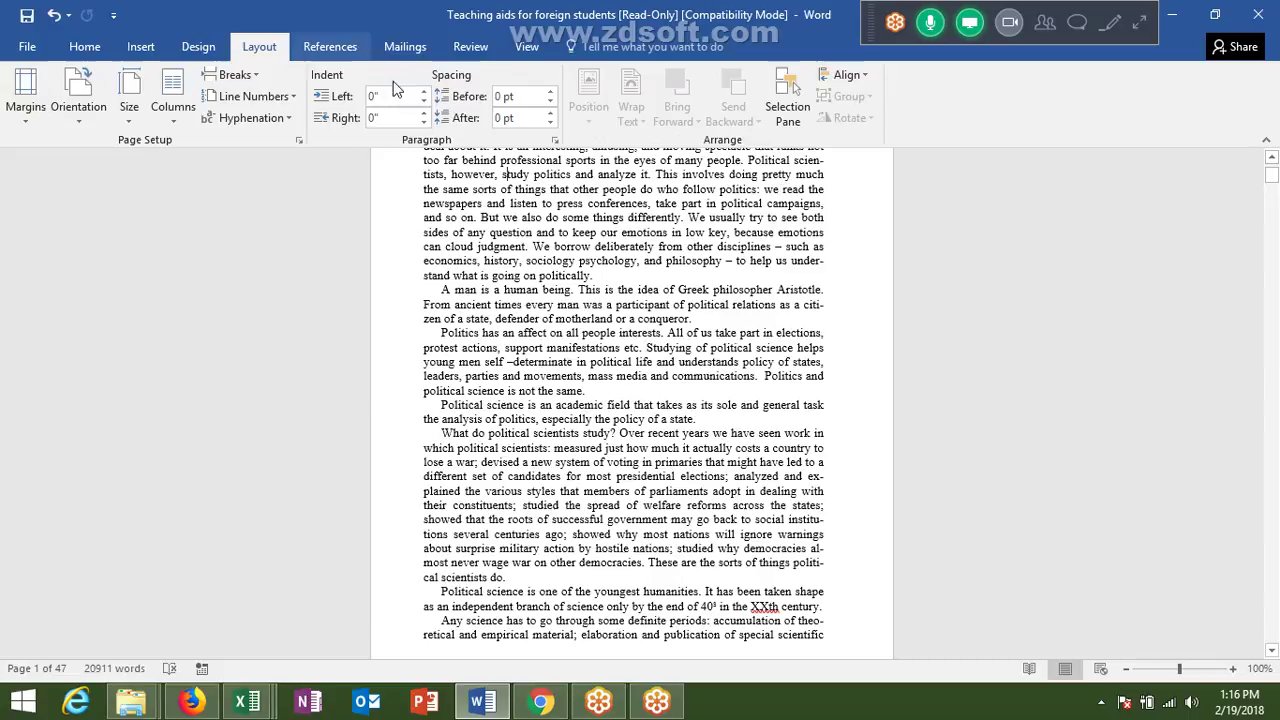
click(123, 45)
scroll(547, 354, up, 3)
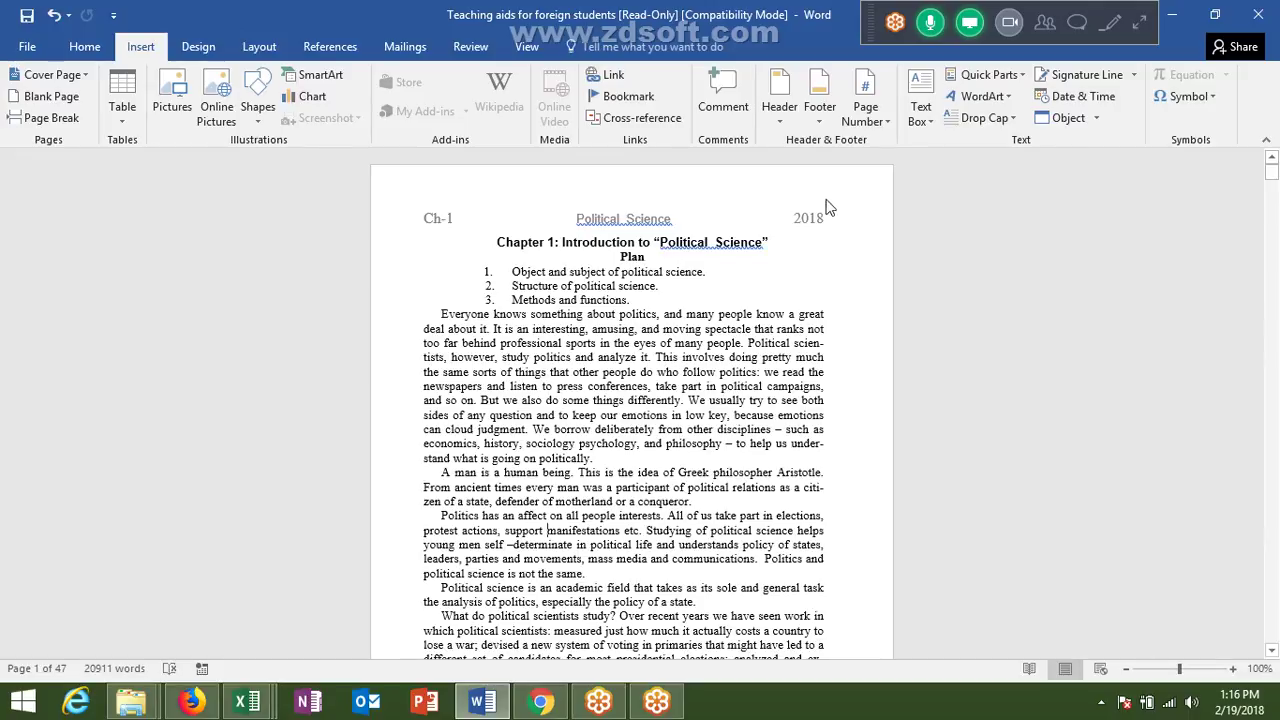
scroll(810, 212, down, 5)
scroll(797, 213, down, 5)
scroll(795, 218, up, 3)
scroll(790, 228, up, 6)
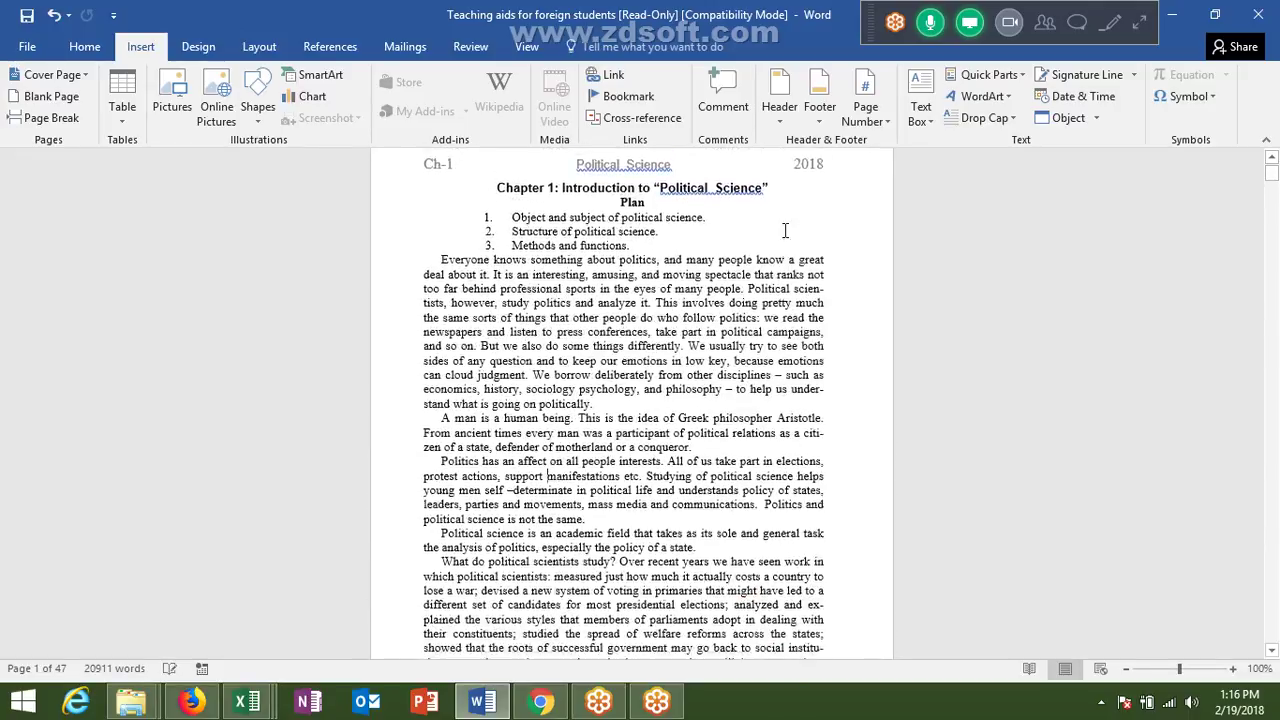
scroll(785, 238, up, 1)
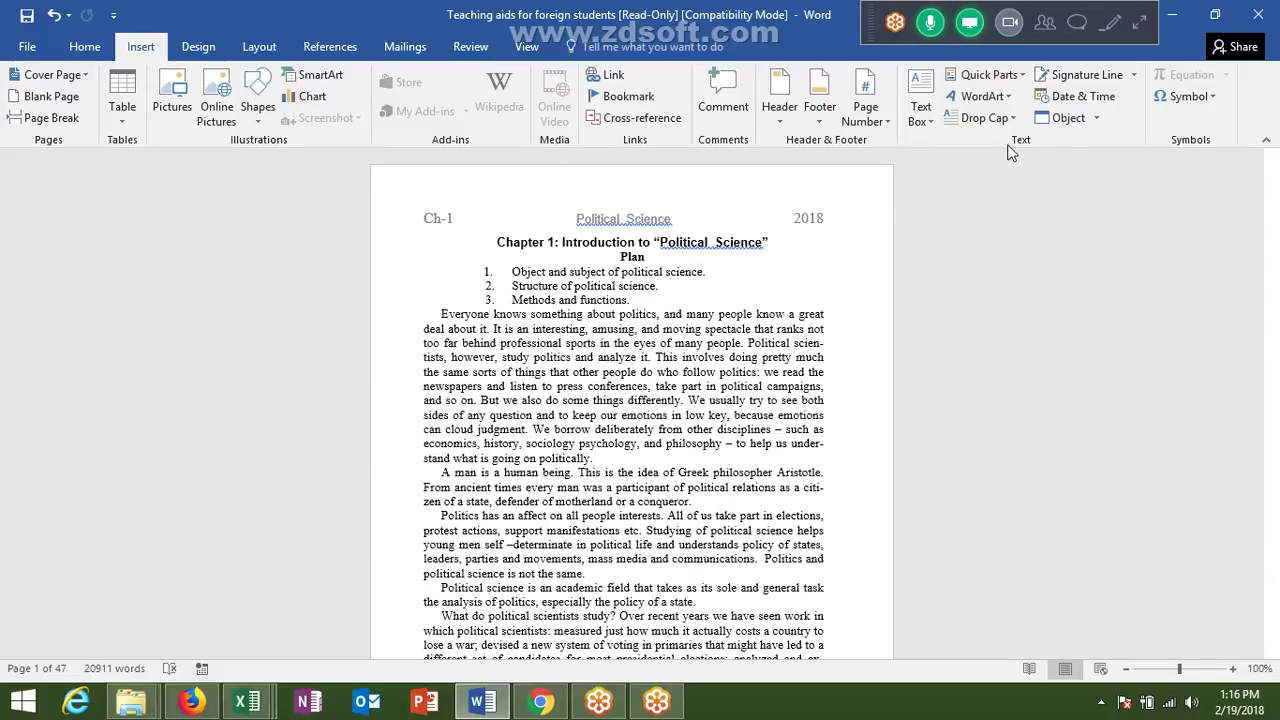
click(1016, 78)
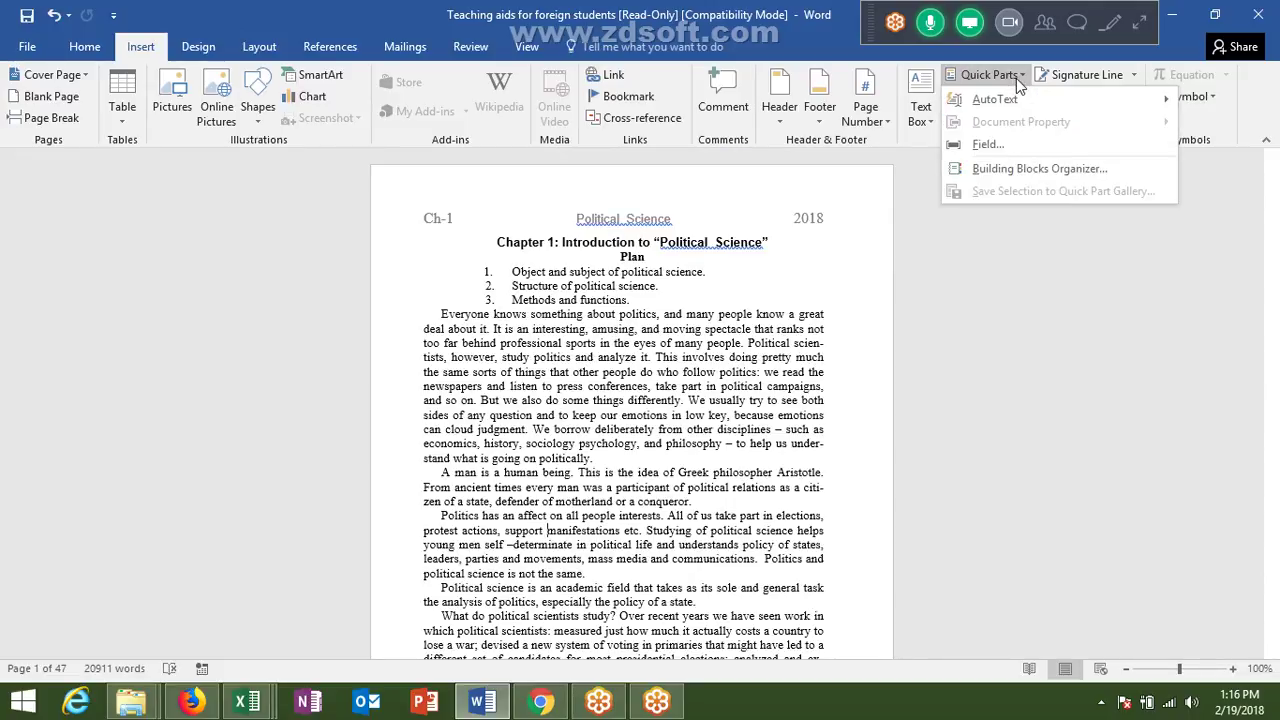
Close the Quick Parts list and insert a blank line before 'A man is a human being'
mouse_move(1016, 104)
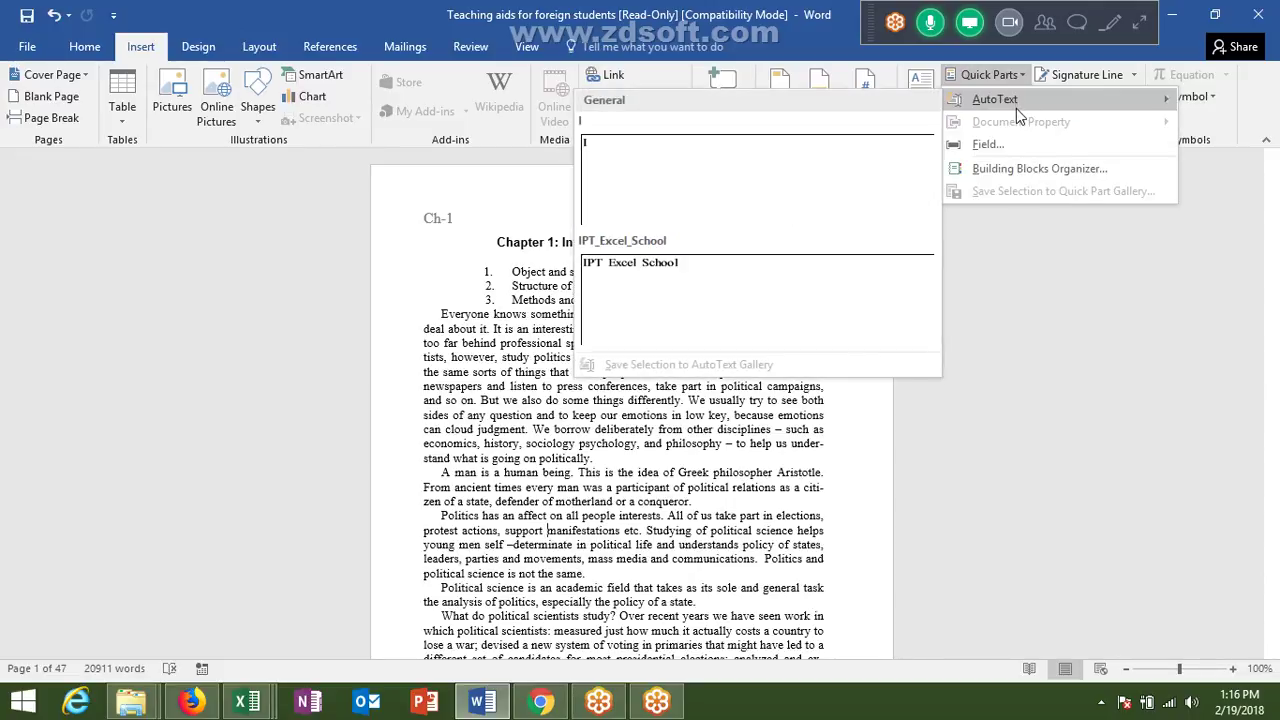
click(570, 418)
scroll(548, 322, down, 5)
scroll(548, 322, down, 3)
scroll(547, 320, up, 3)
scroll(547, 320, up, 4)
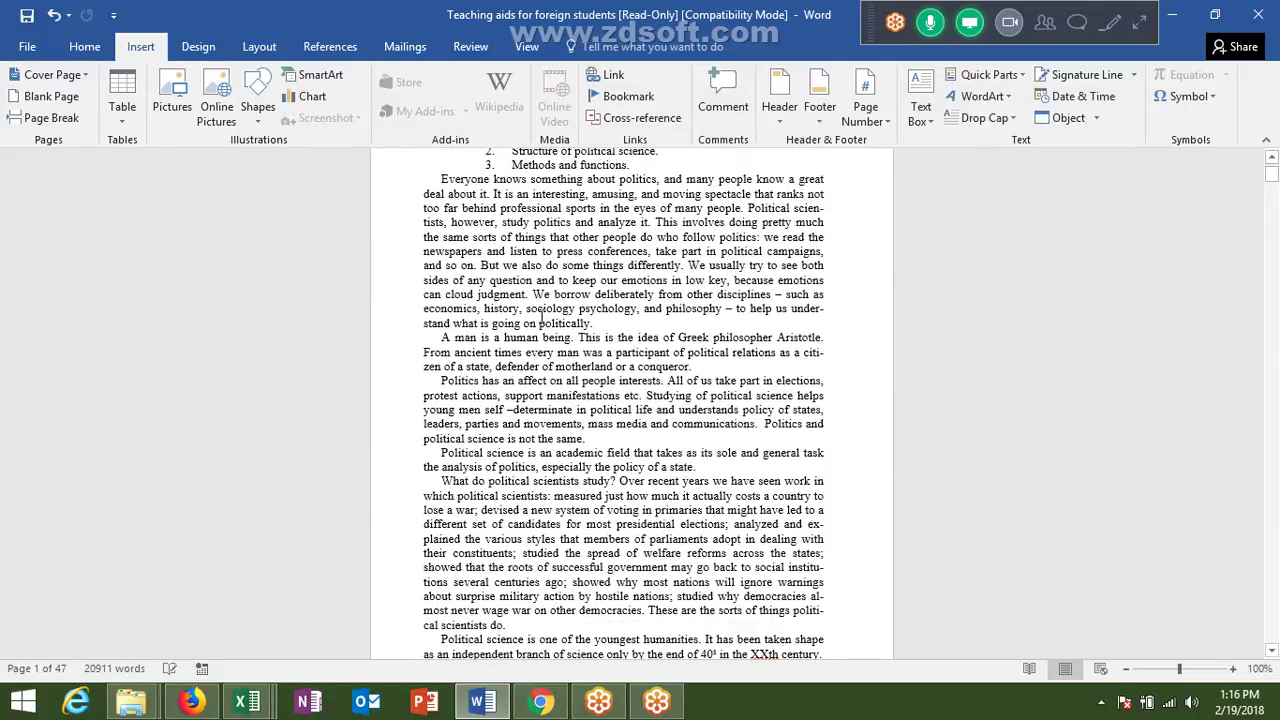
click(450, 337)
key(Return)
key(Return)
key(Return)
key(Return)
key(Return)
key(Return)
Clear the stray 'das' text from the new blank line and show the built-in text box designs
click(441, 400)
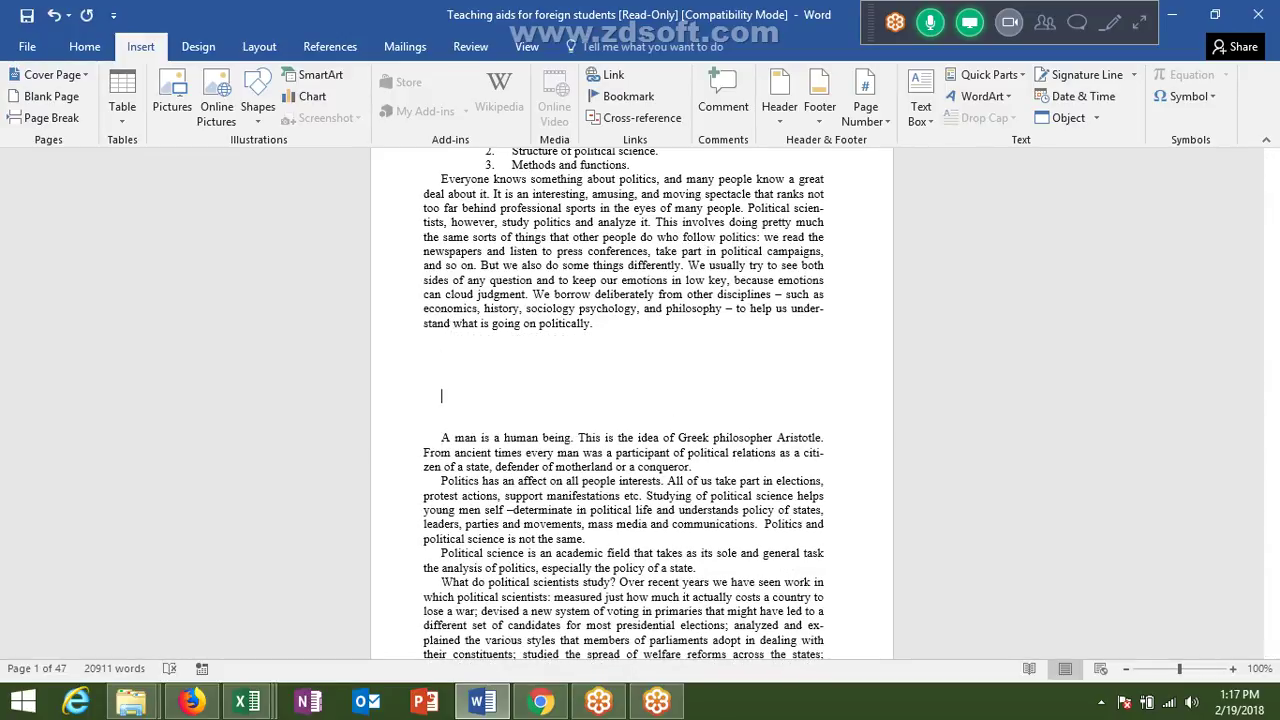
text(asdas)
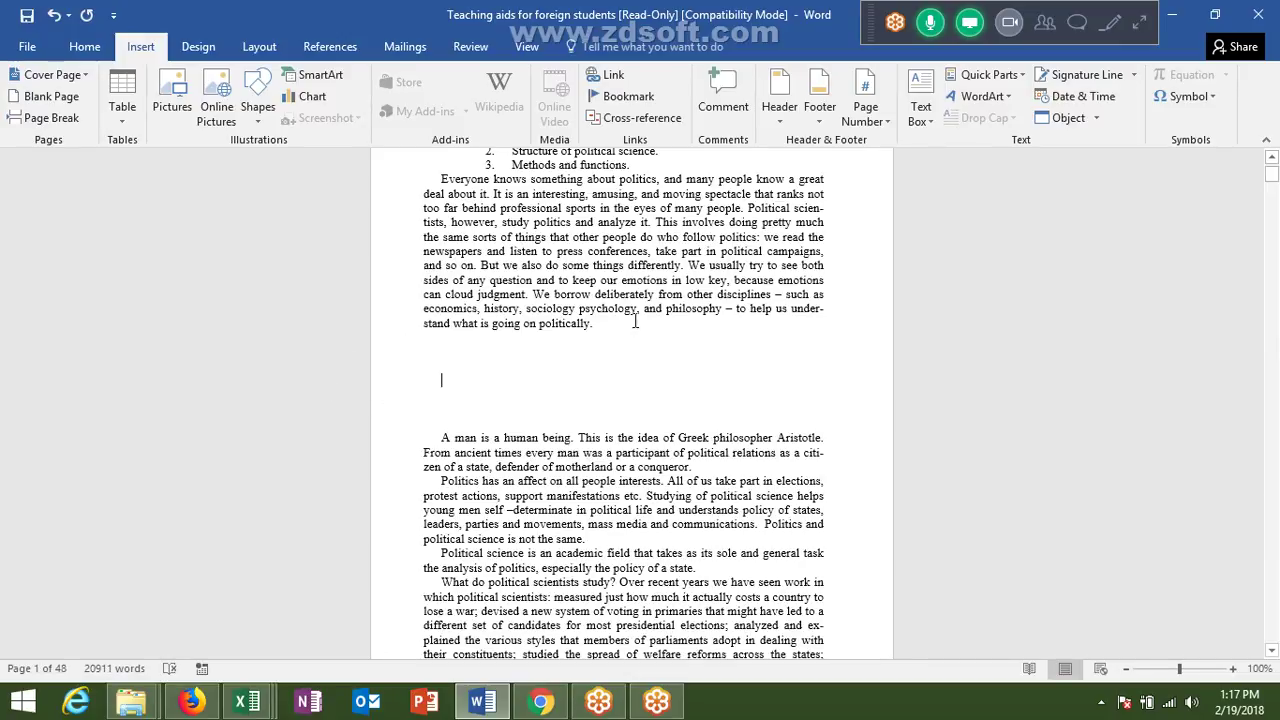
drag(600, 322, 681, 370)
click(488, 357)
click(920, 108)
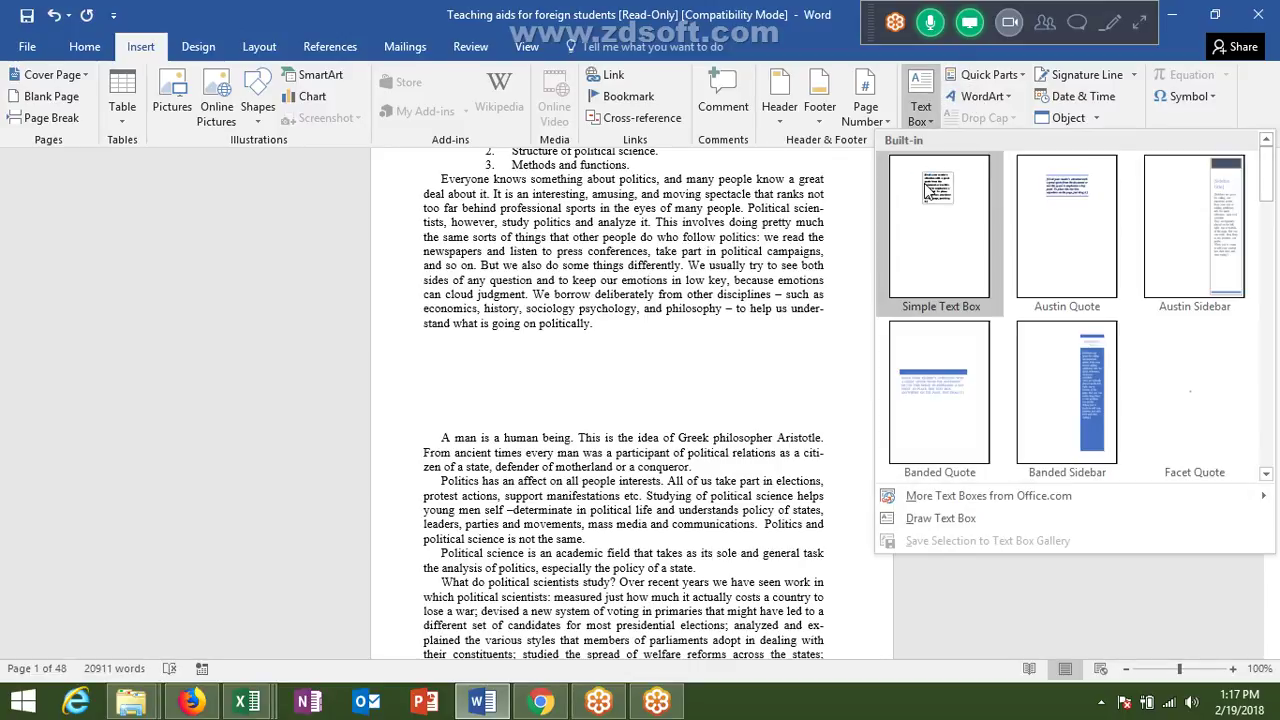
Add a Simple Text Box beside the first paragraph, replacing its placeholder with 'Not for Indian Political Envi.'
click(926, 190)
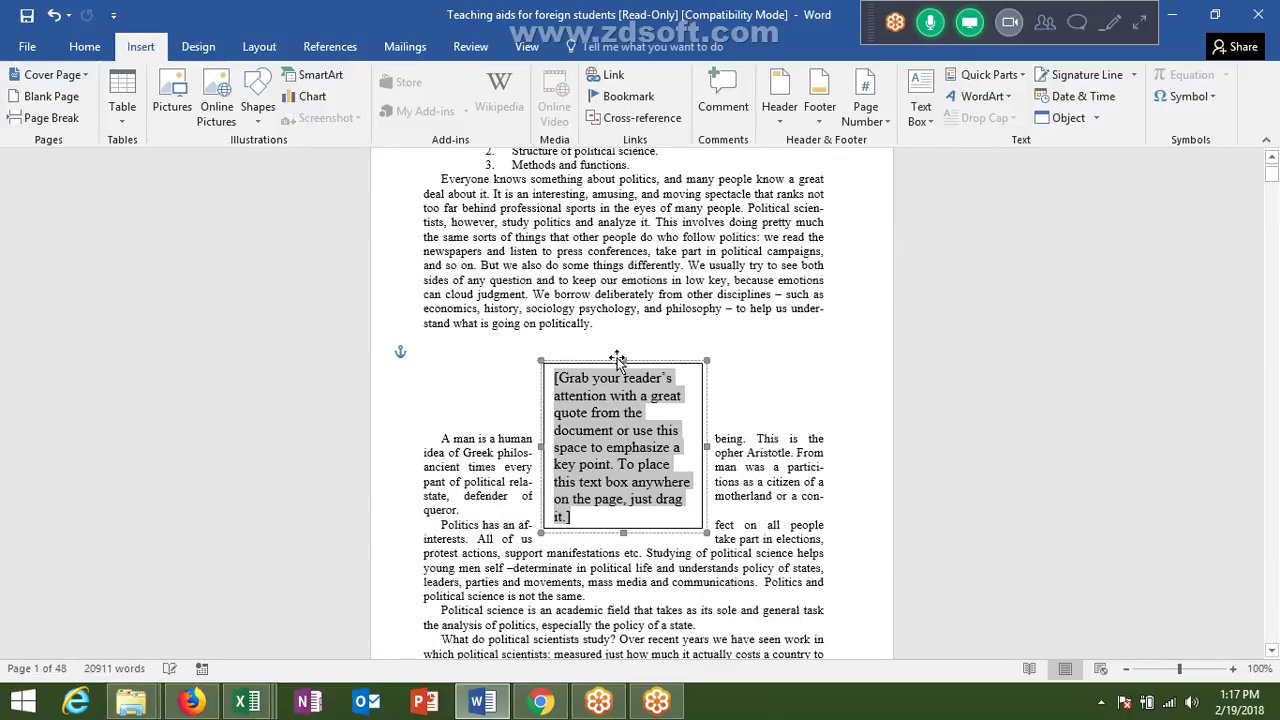
drag(610, 362, 682, 316)
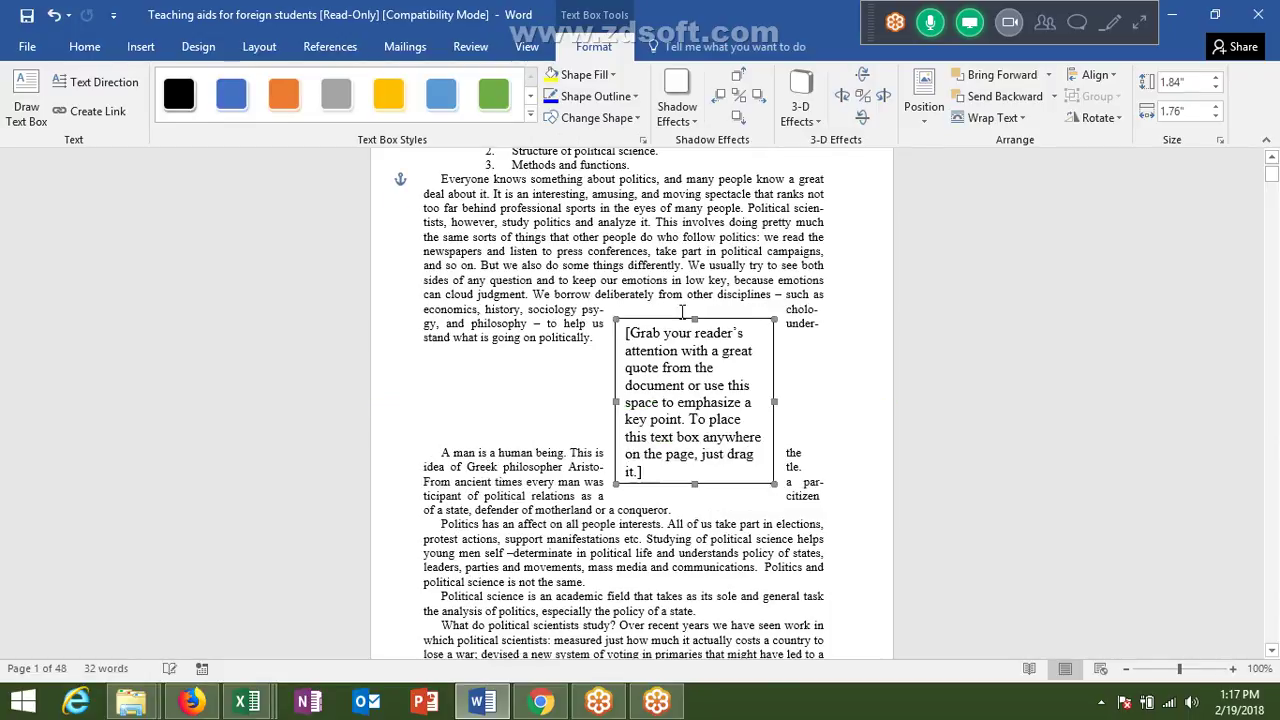
triple_click(674, 472)
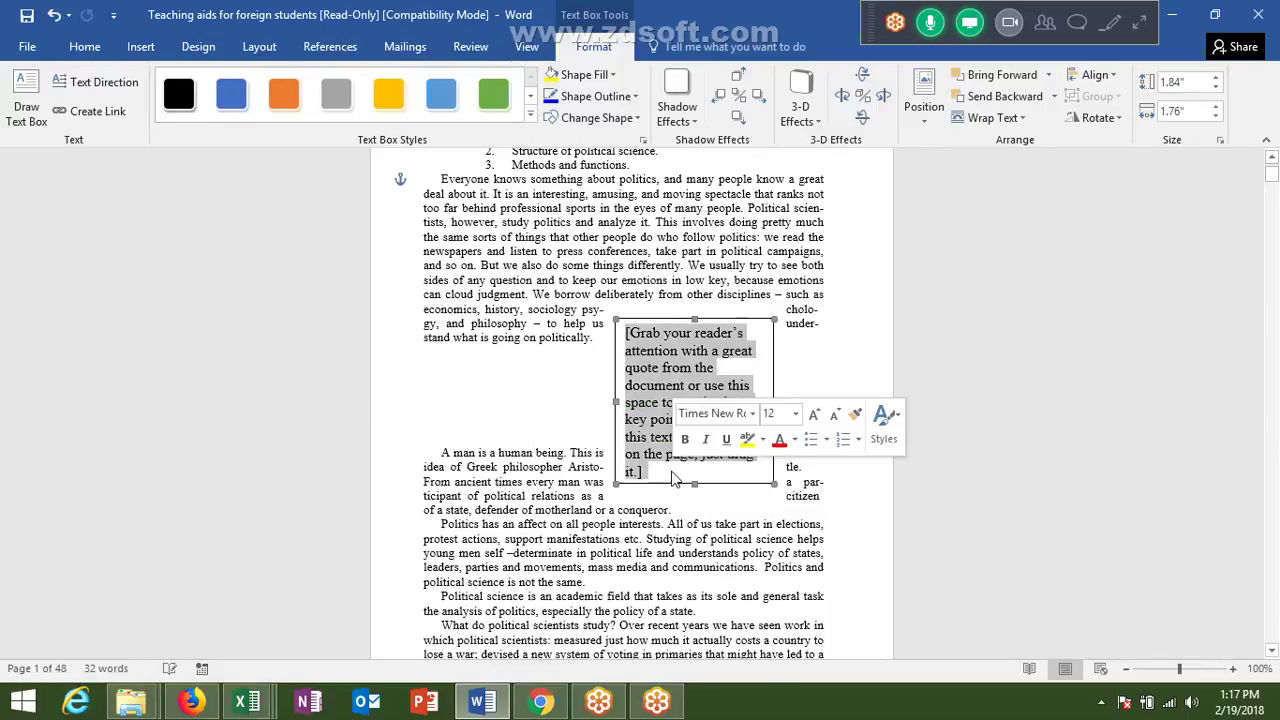
key(Delete)
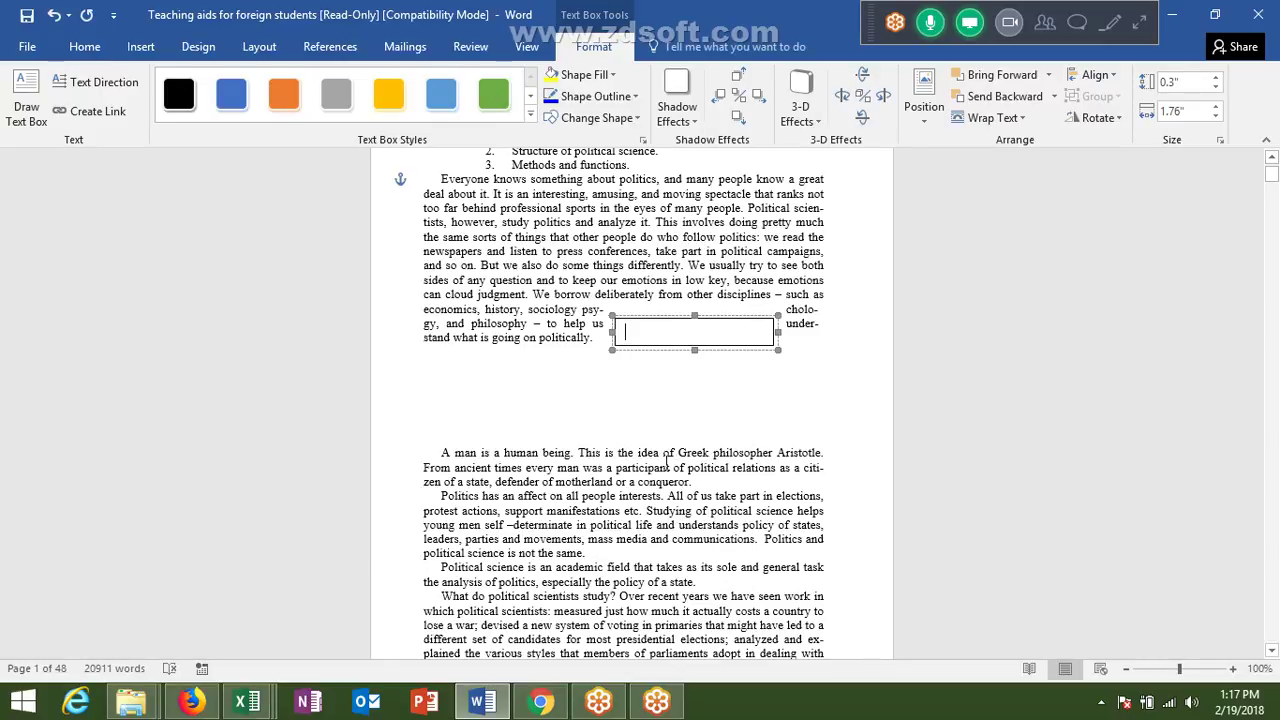
text(Not f)
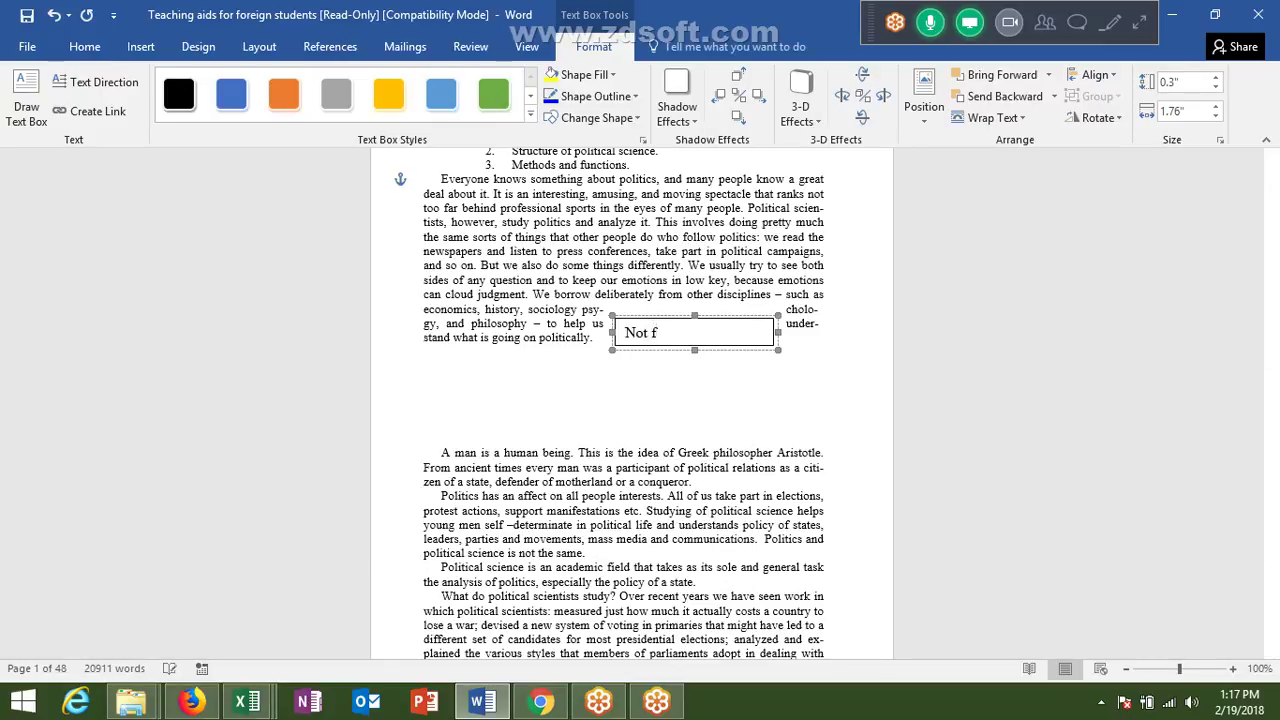
text(or I)
text(ndia)
key(Return)
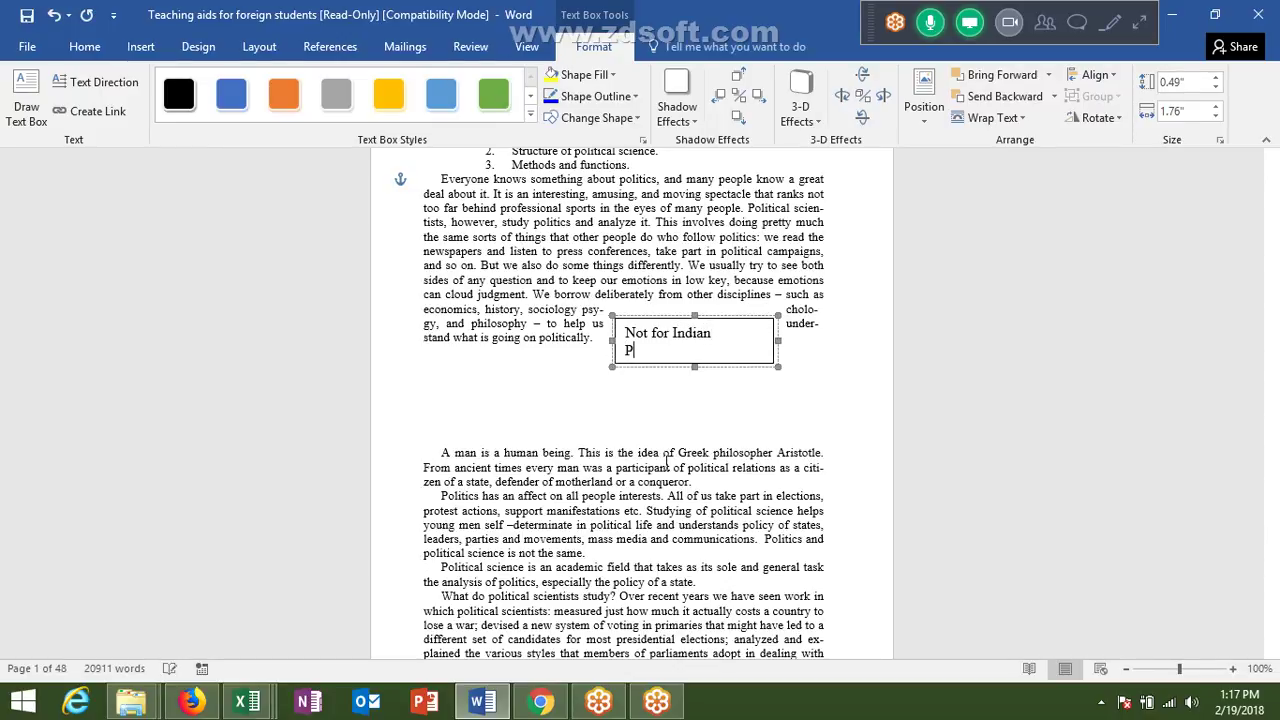
text(olitical)
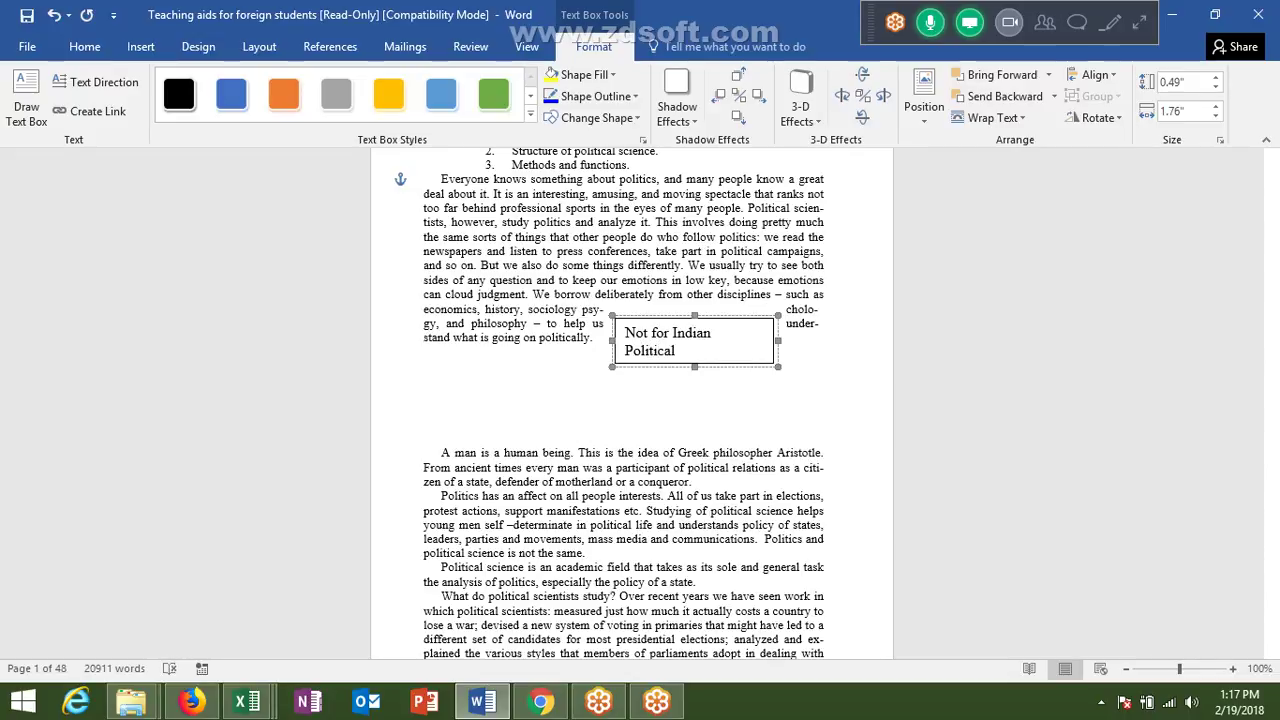
text( En)
text(vi.)
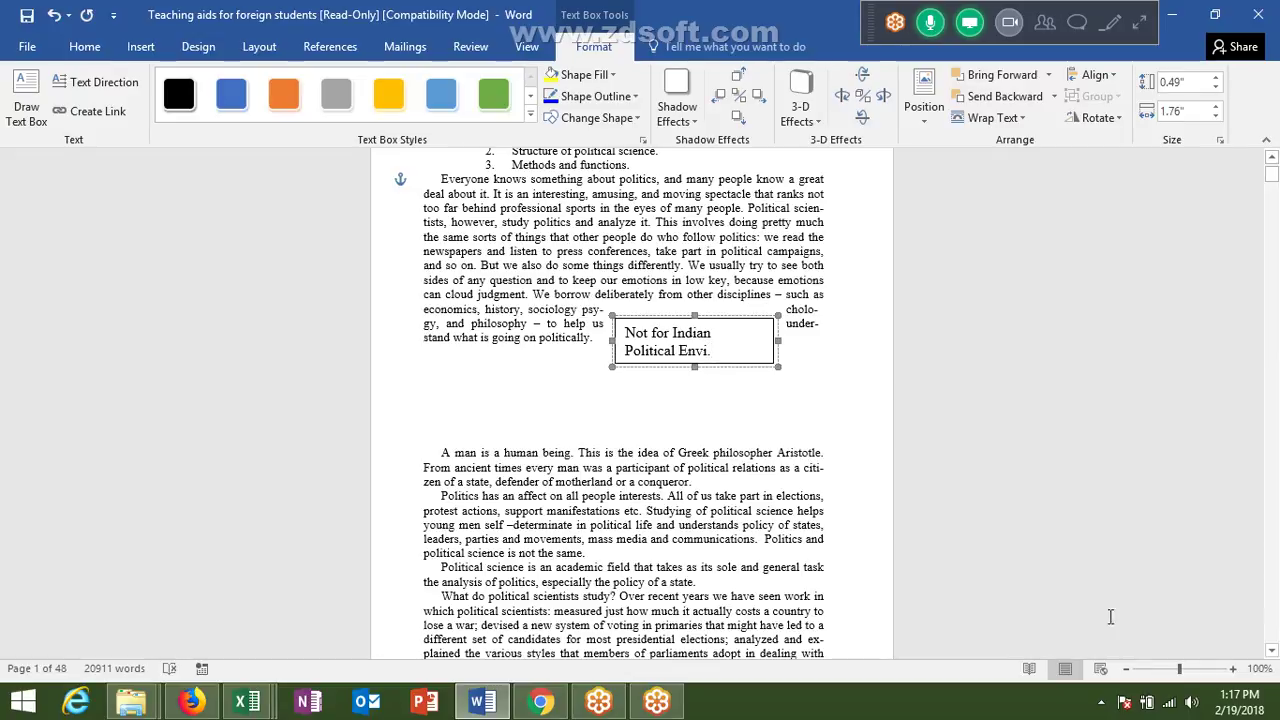
click(784, 442)
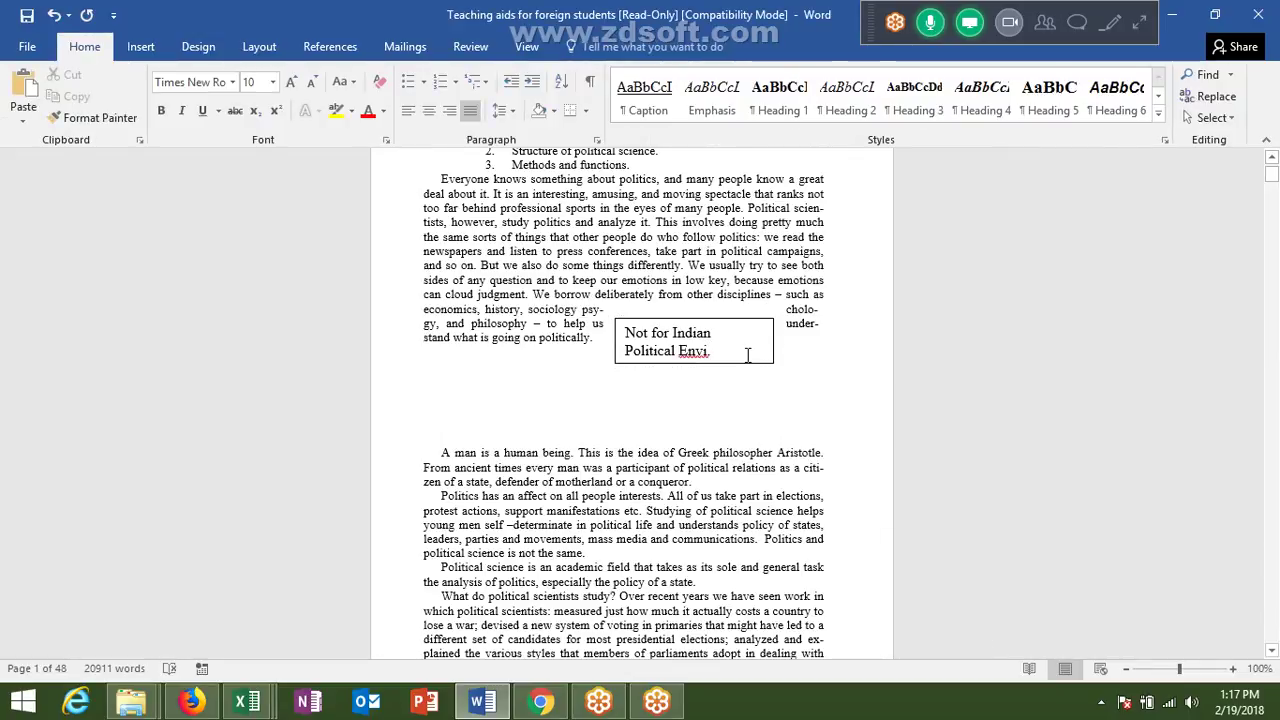
Move the text box into the middle of the 'politically' line and give it the grey fill style
drag(751, 362, 729, 421)
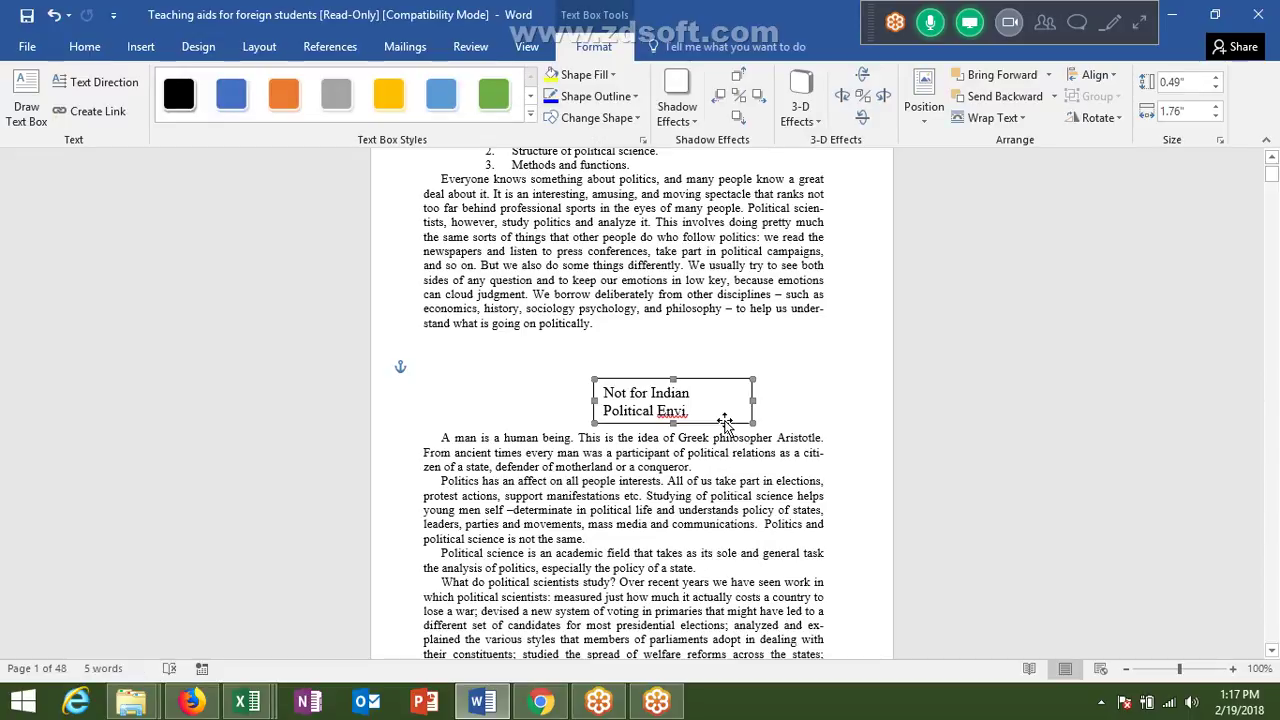
drag(725, 421, 726, 371)
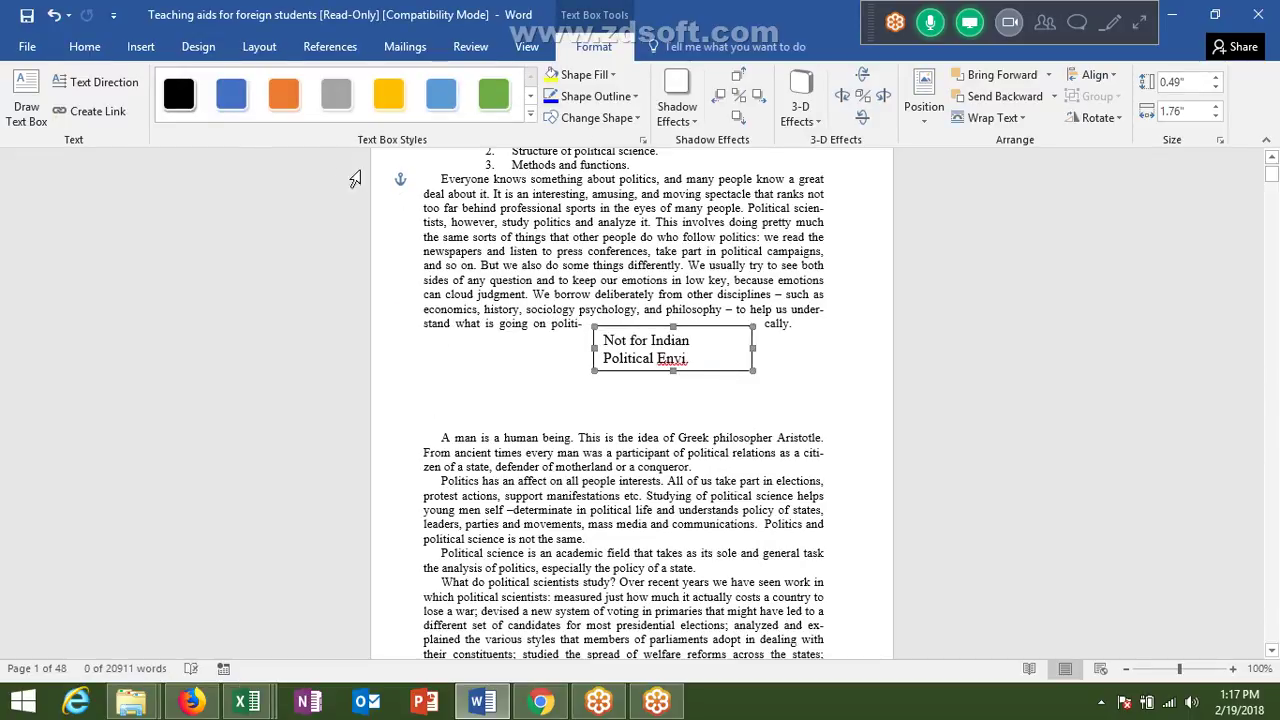
click(243, 107)
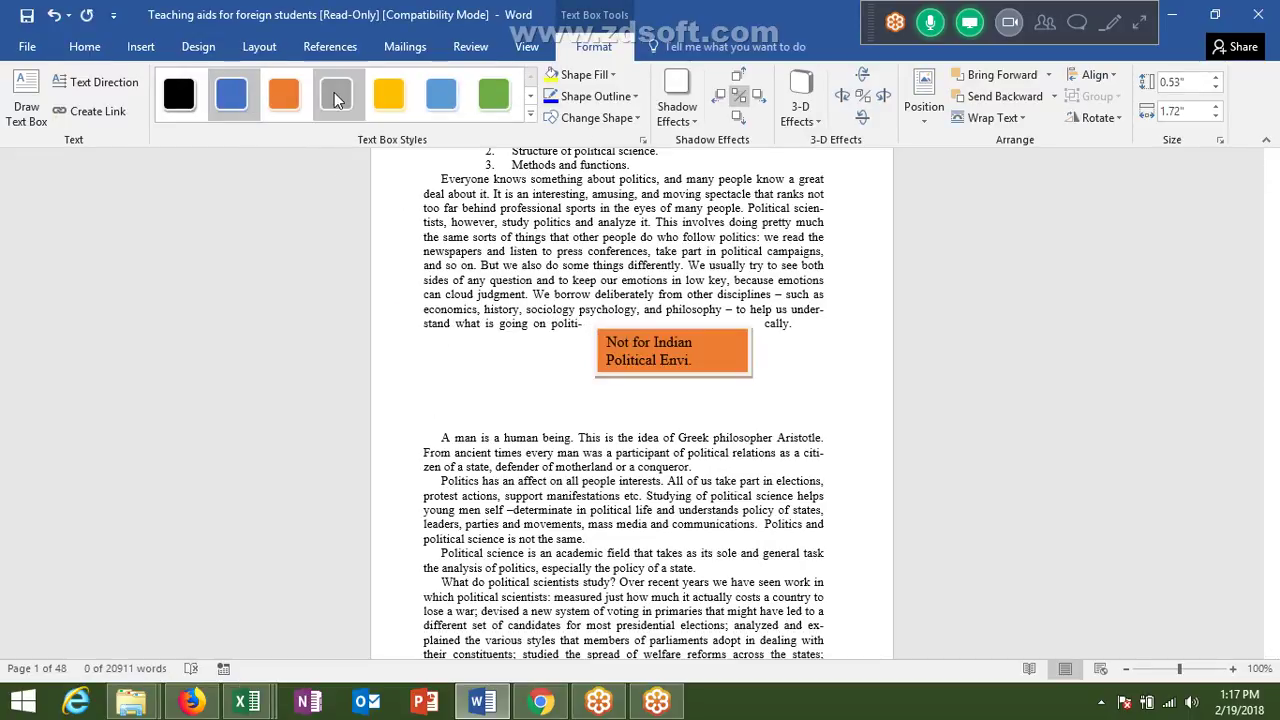
click(482, 100)
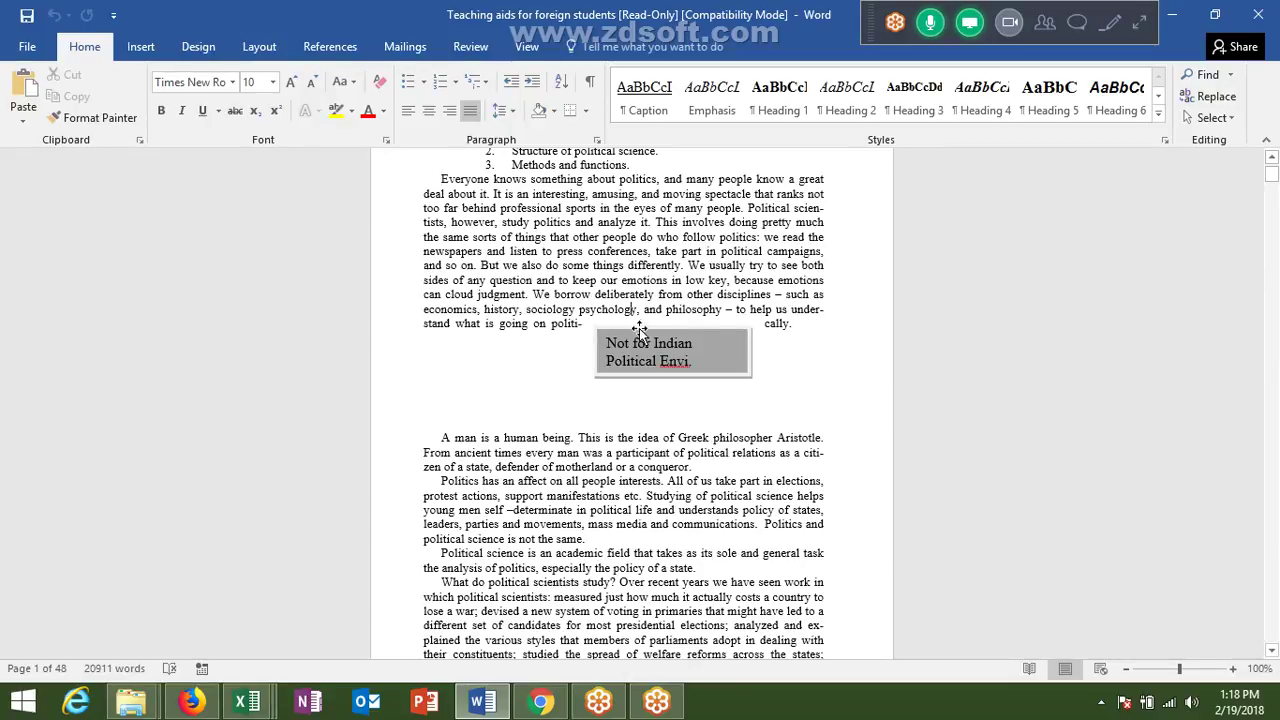
click(665, 413)
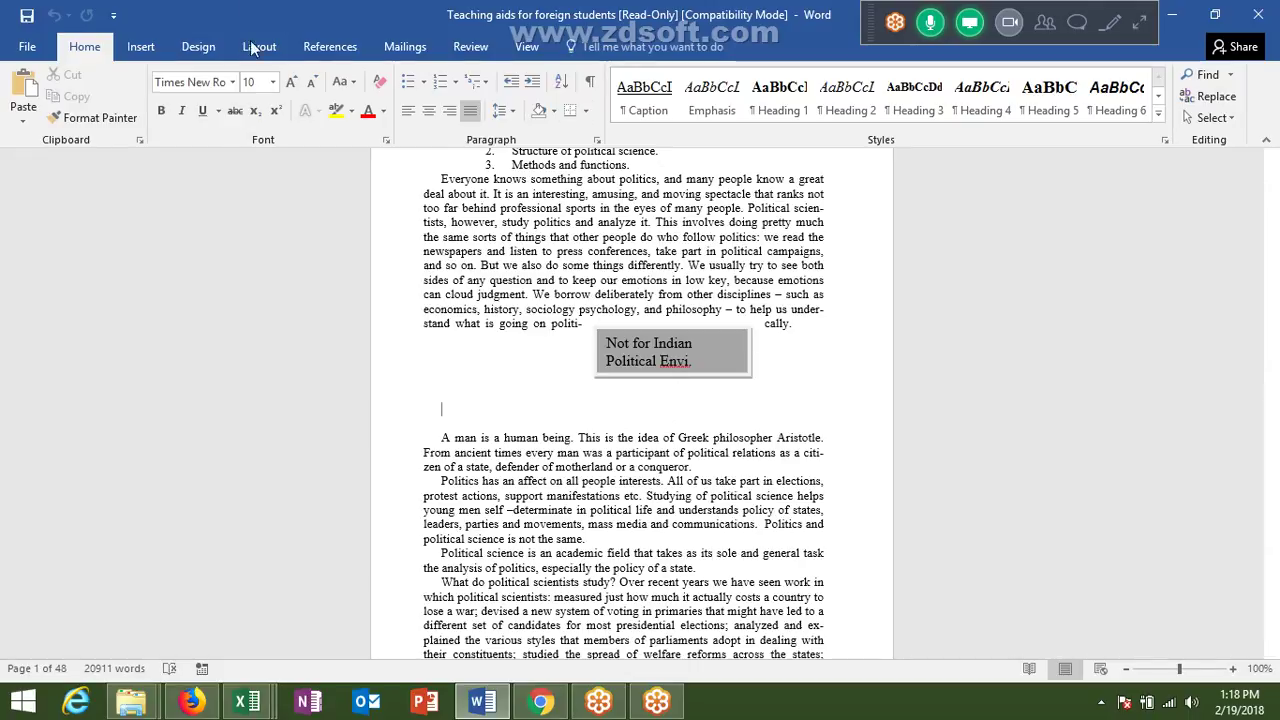
Dismiss the text box gallery and add blank lines above the Chapter 1 heading
click(141, 49)
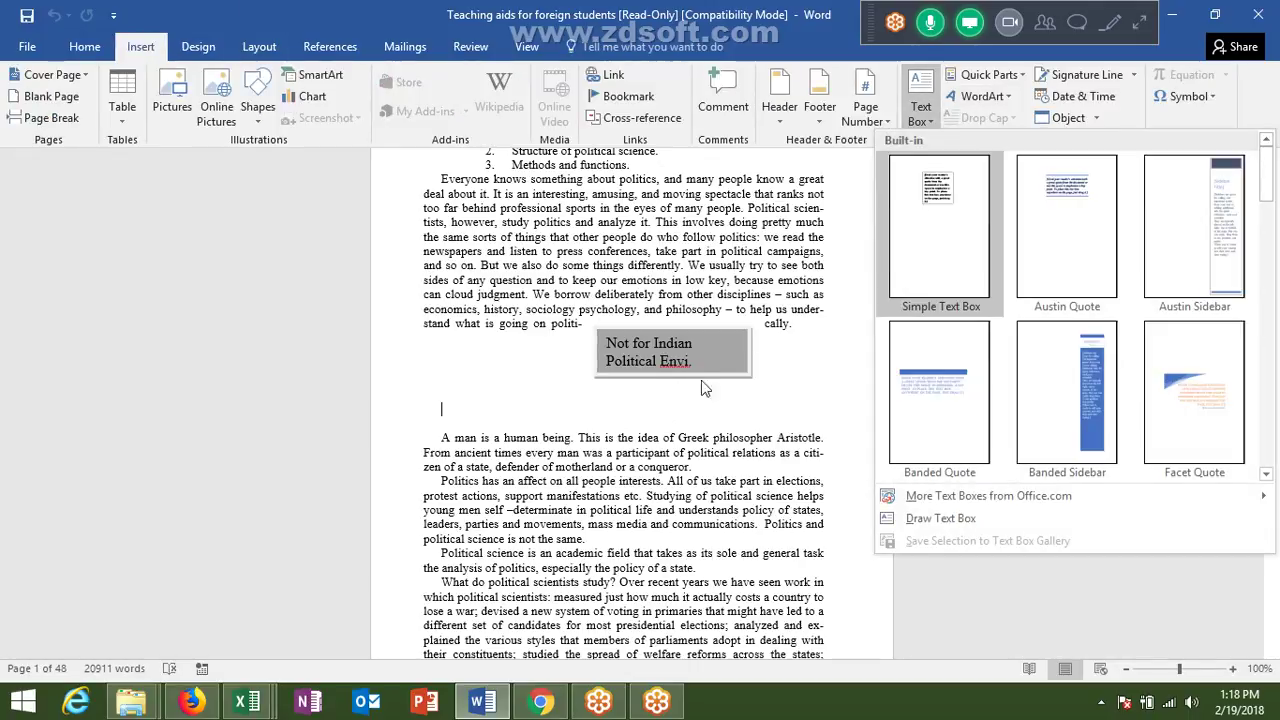
click(493, 402)
key(Return)
key(Return)
key(Return)
scroll(452, 398, up, 3)
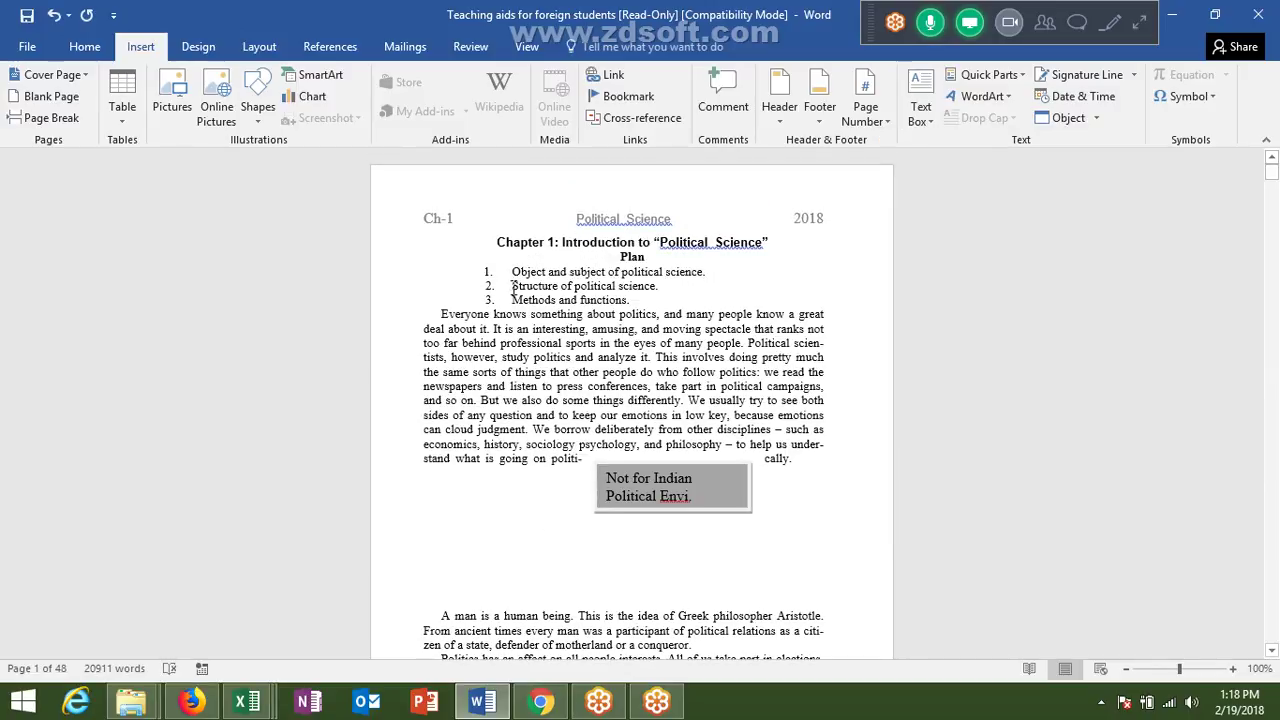
click(500, 243)
key(Return)
key(Return)
key(Return)
key(Return)
key(Return)
key(Return)
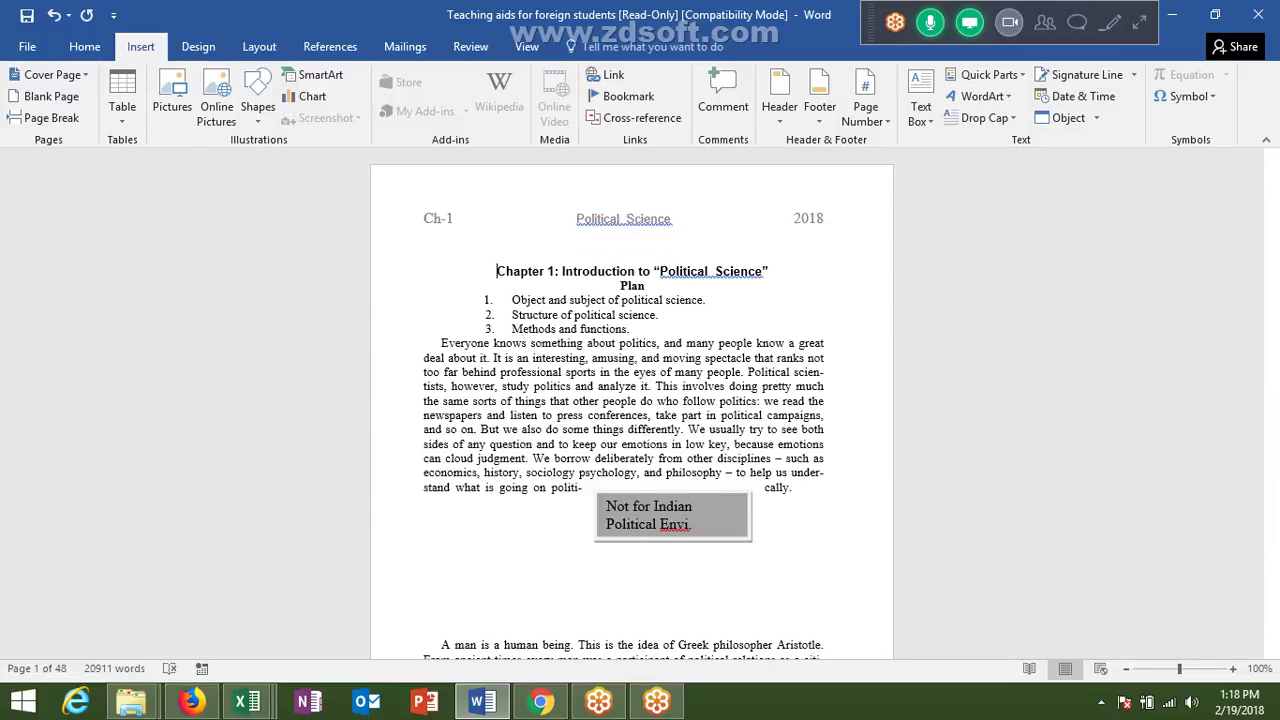
key(Return)
key(Return)
key(Return)
click(489, 302)
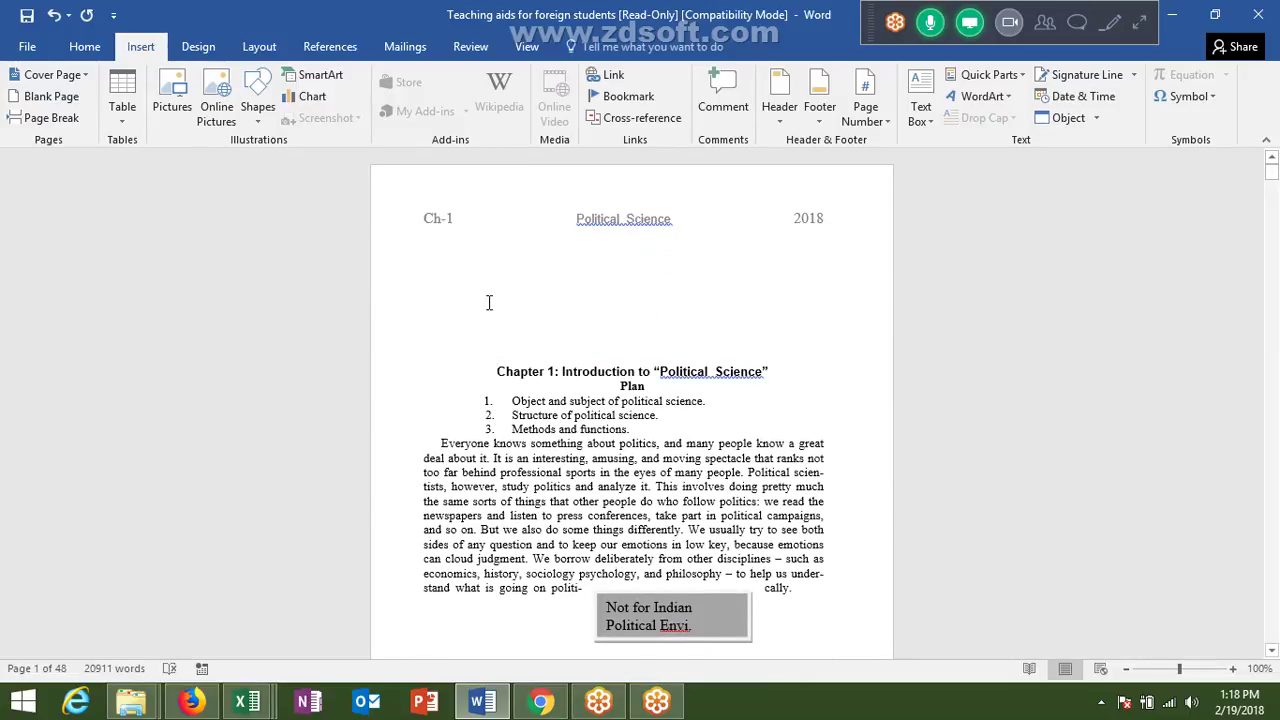
Insert an arched WordArt title reading 'Political Science' in the blank space
click(994, 100)
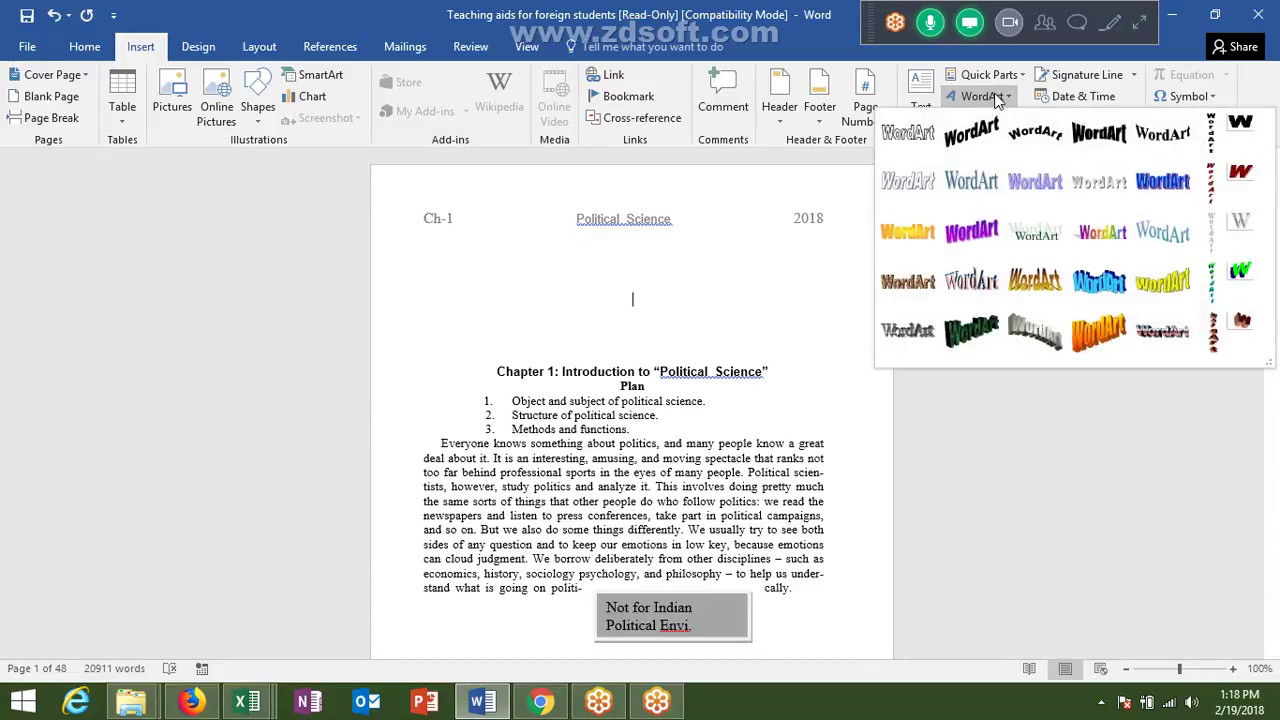
click(1013, 140)
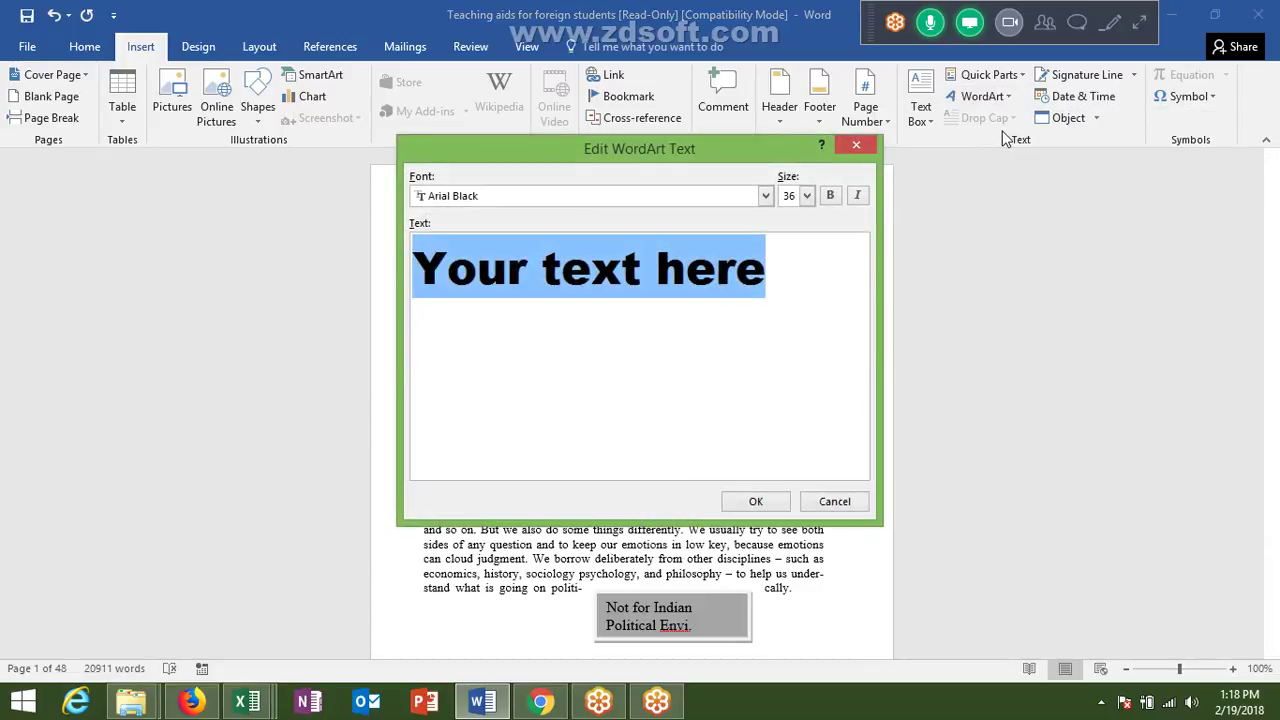
text(Poli)
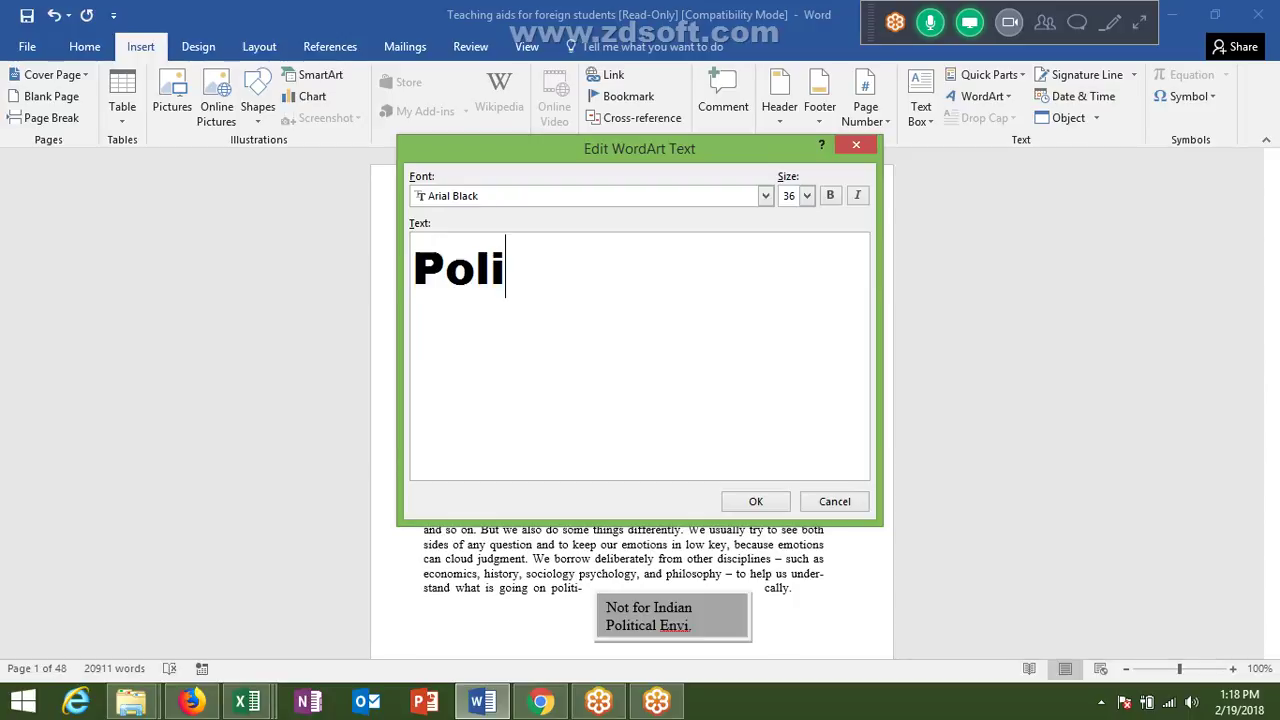
text(ticle)
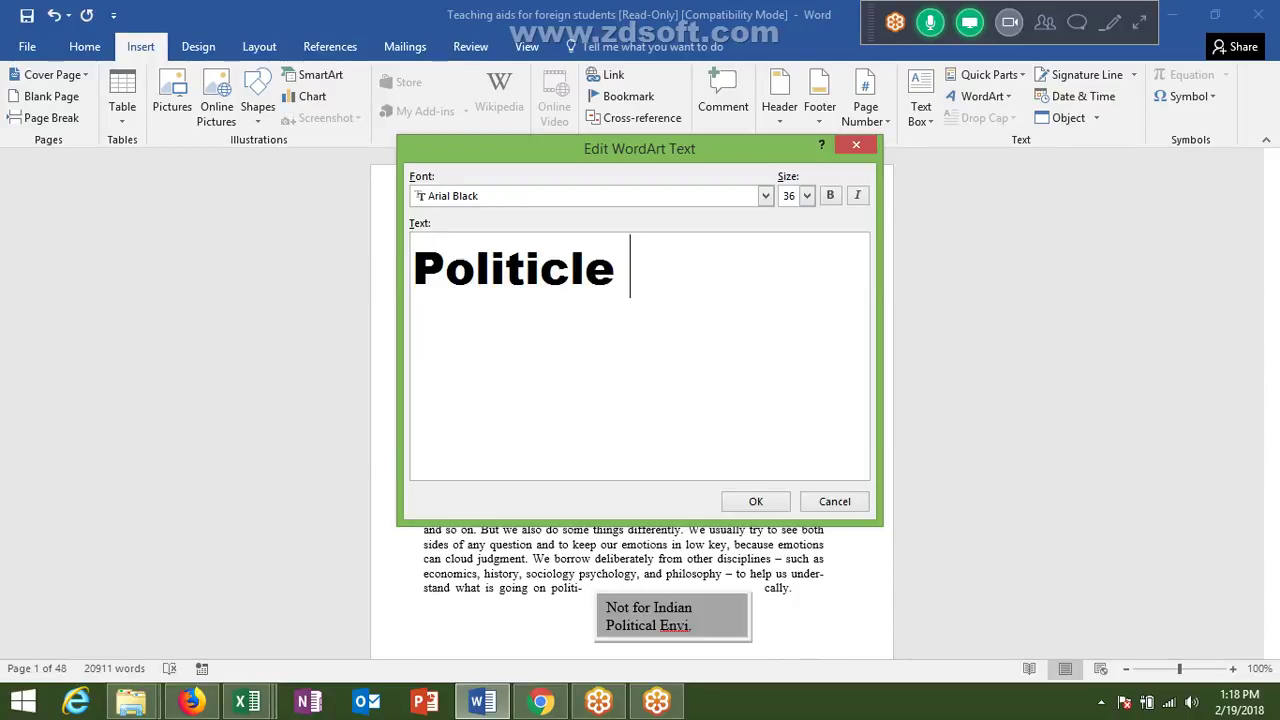
mouse_move(691, 149)
mouse_down()
mouse_move(741, 375)
mouse_move(715, 279)
mouse_up()
key(BackSpace)
key(BackSpace)
key(BackSpace)
text(al )
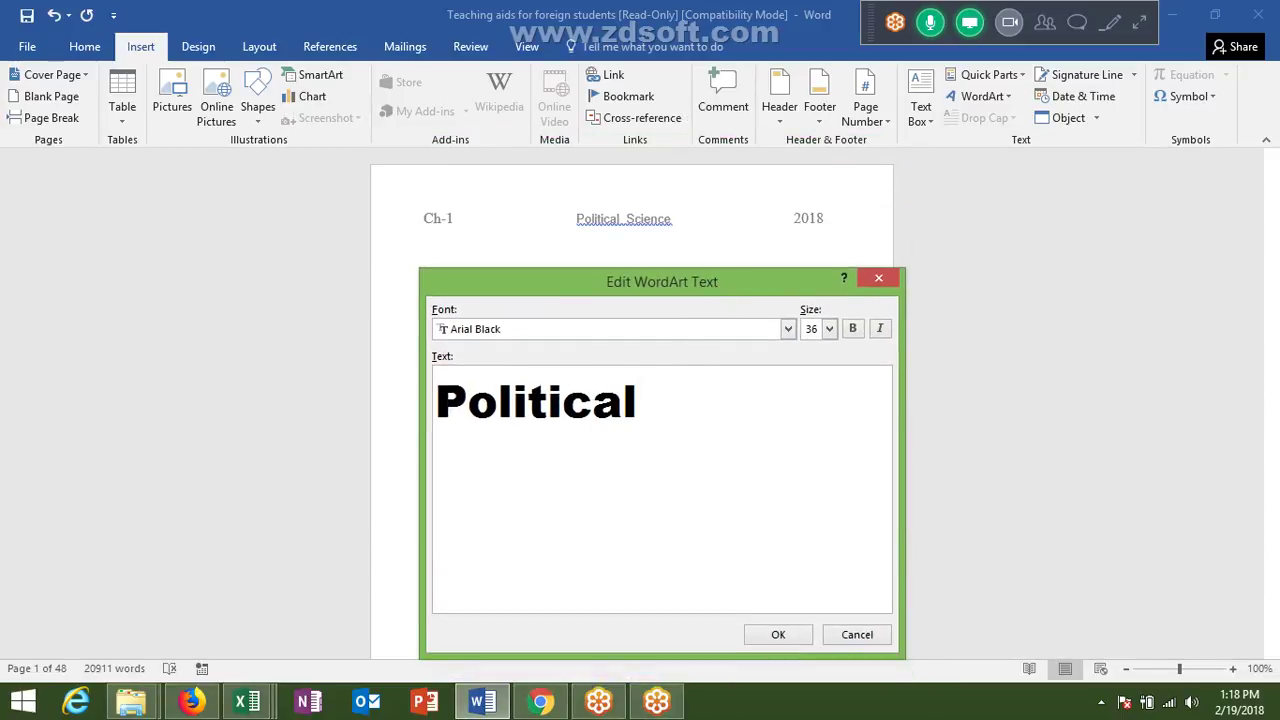
text(Science)
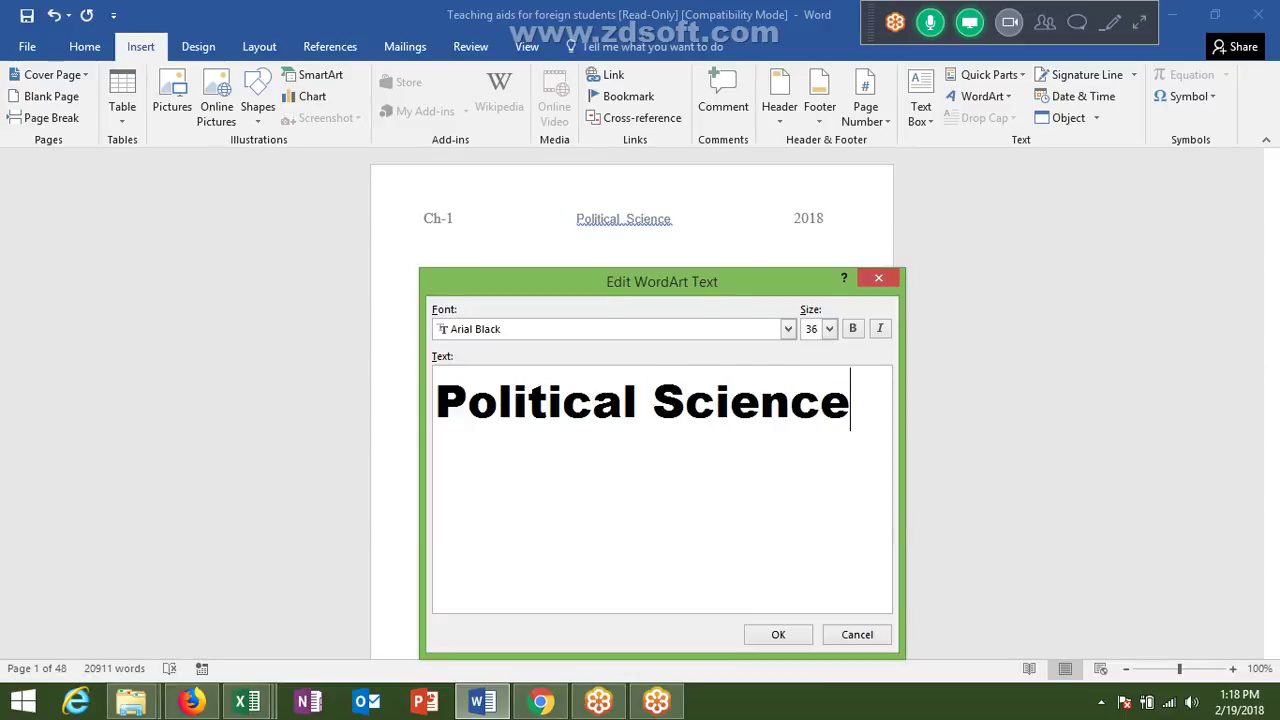
click(774, 634)
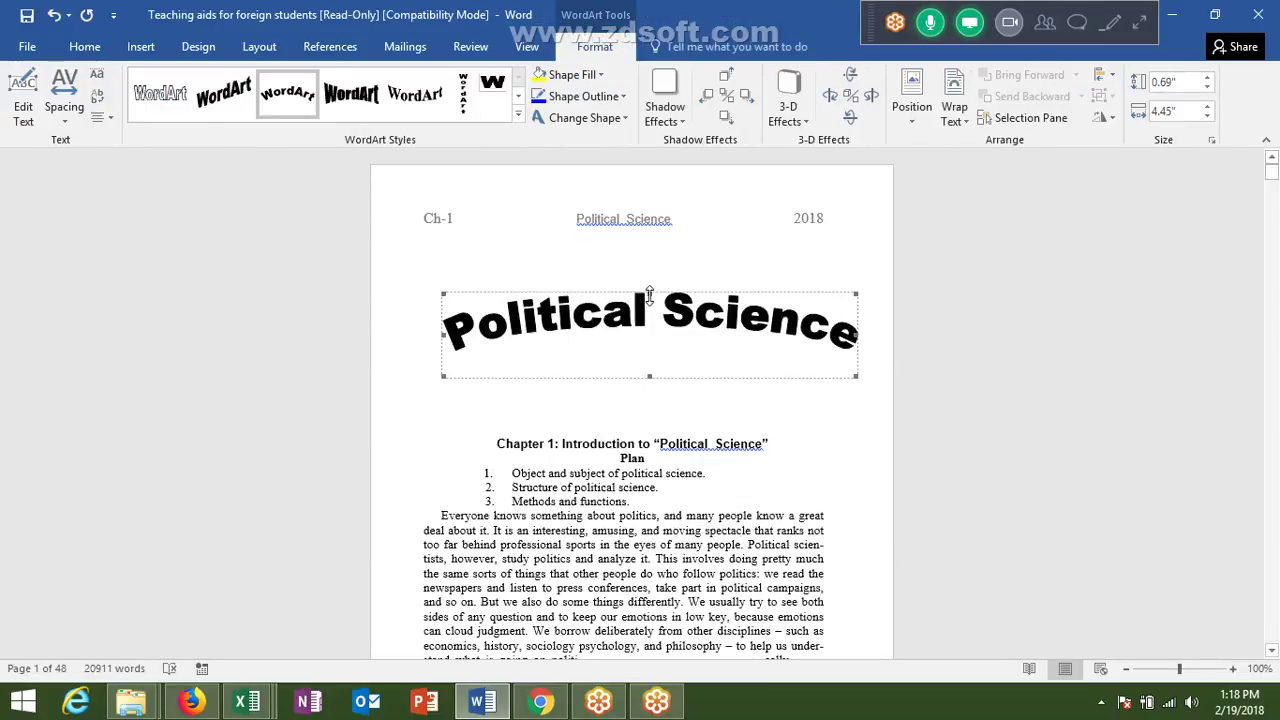
Deepen the title's arch, widen its frame, and color it yellow with an orange-red outline
drag(651, 284, 648, 241)
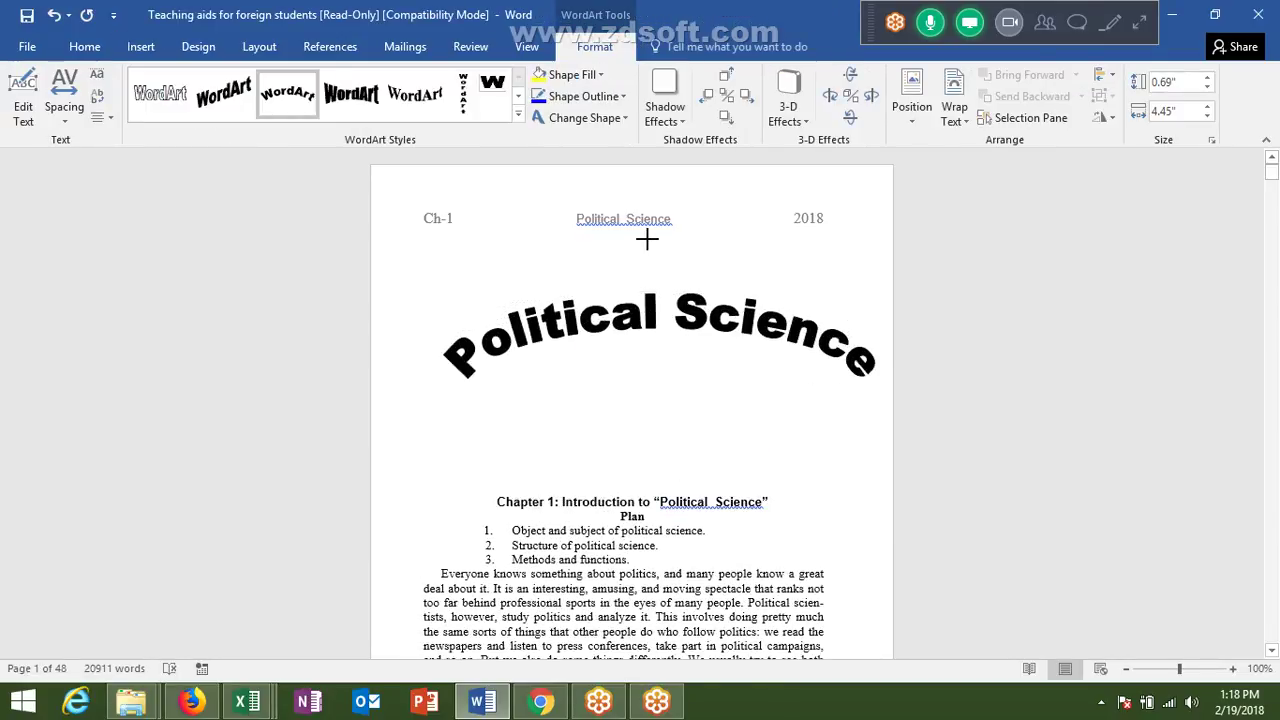
drag(442, 366, 428, 370)
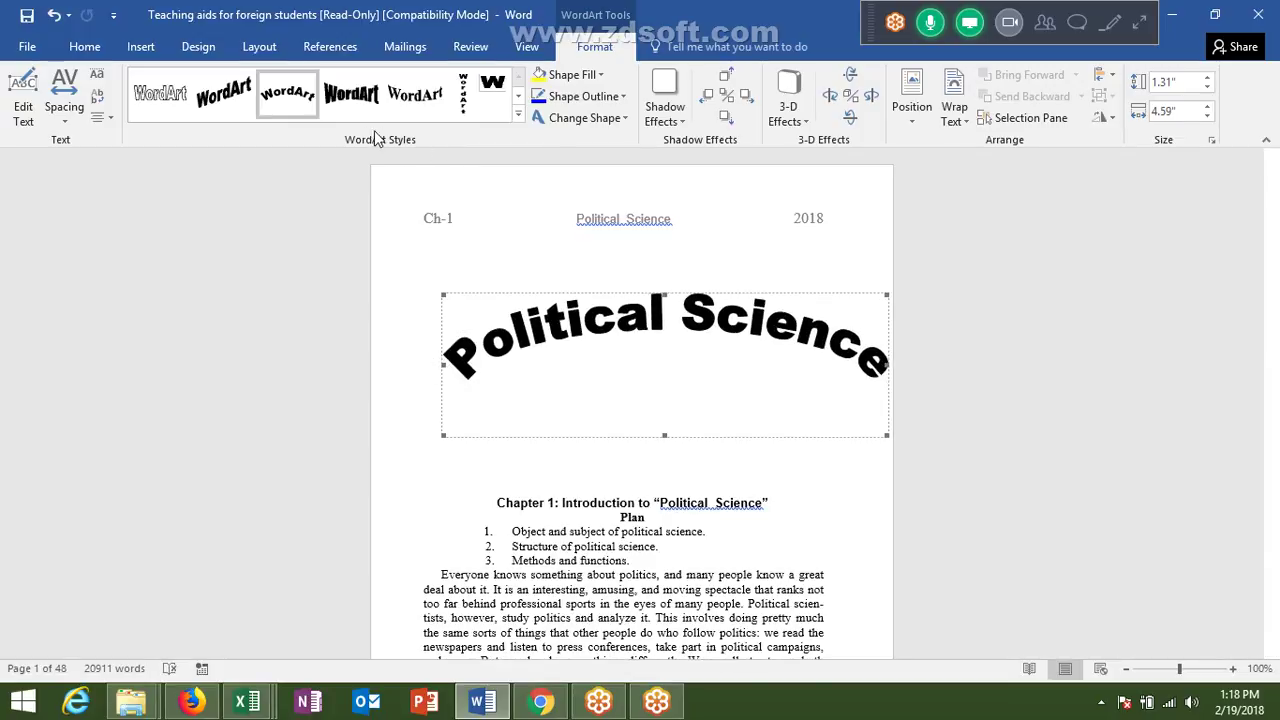
click(601, 78)
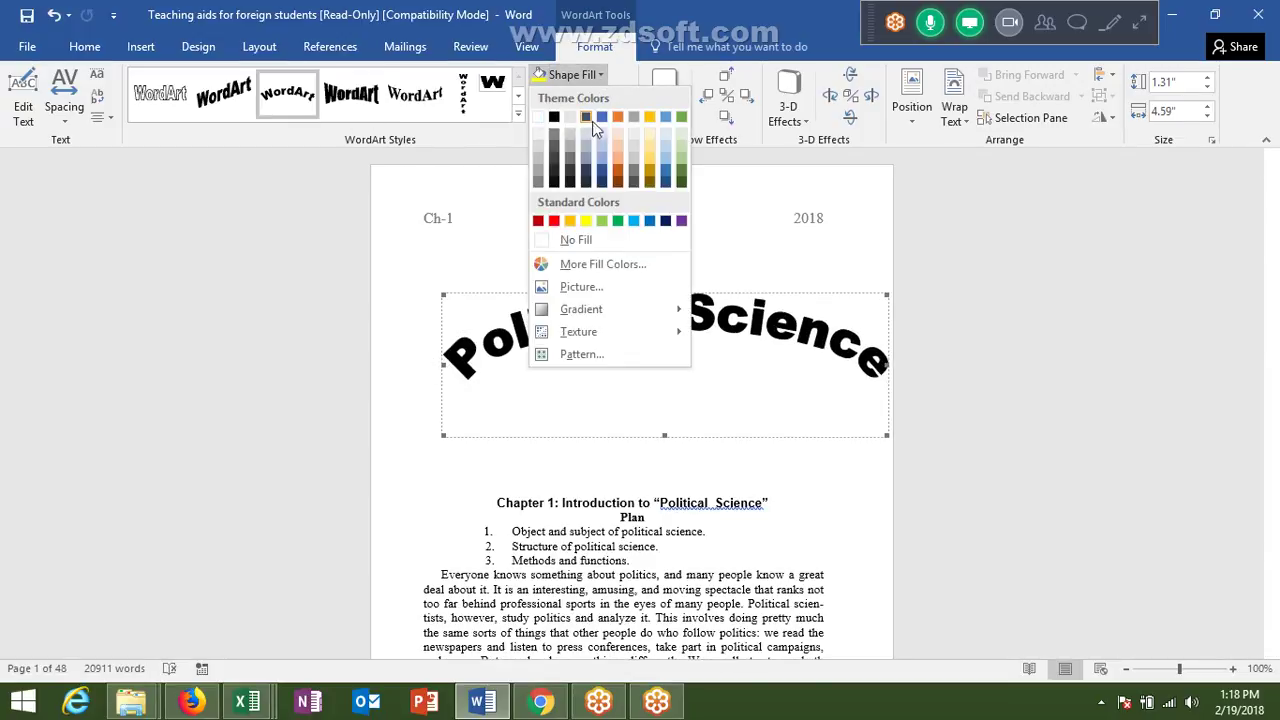
click(585, 220)
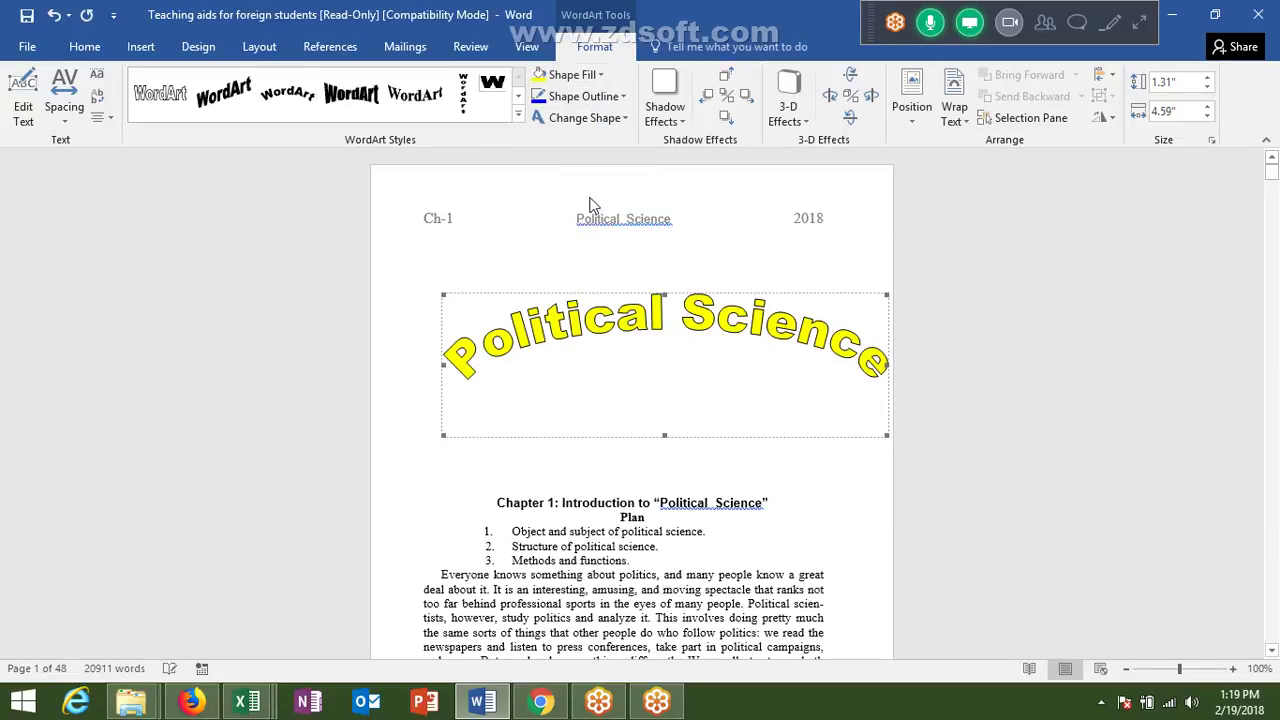
click(623, 97)
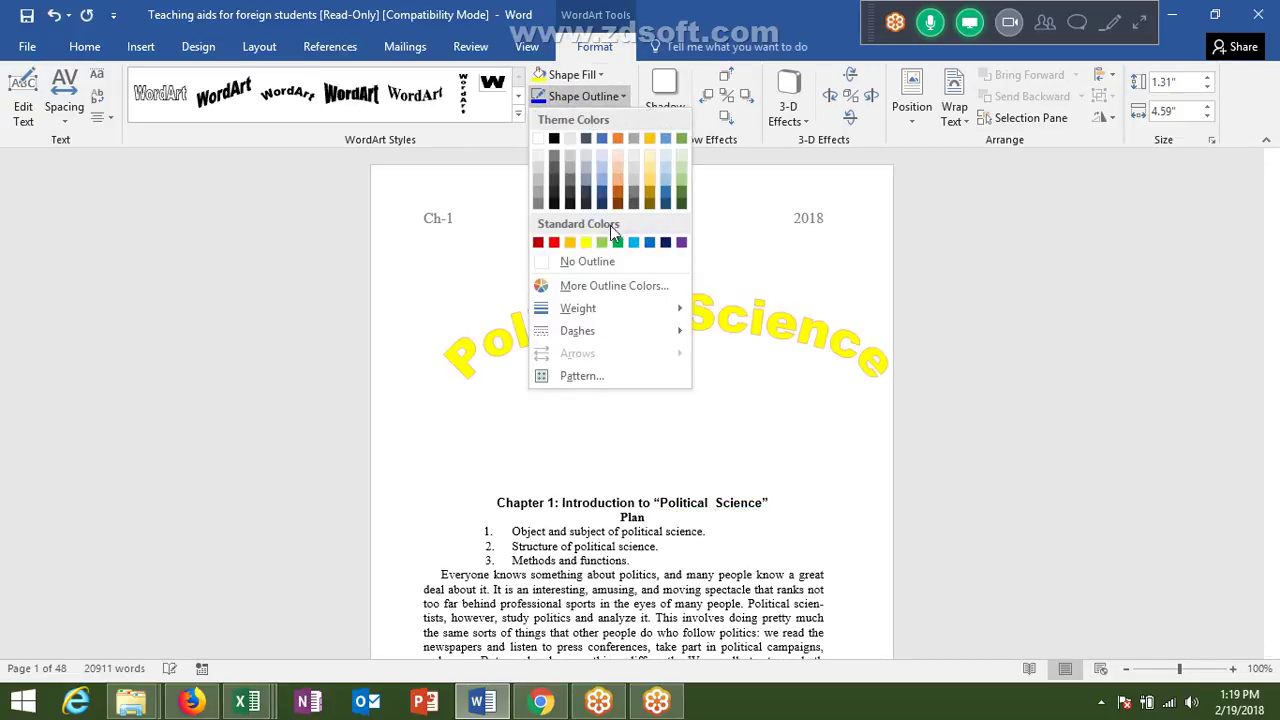
click(566, 243)
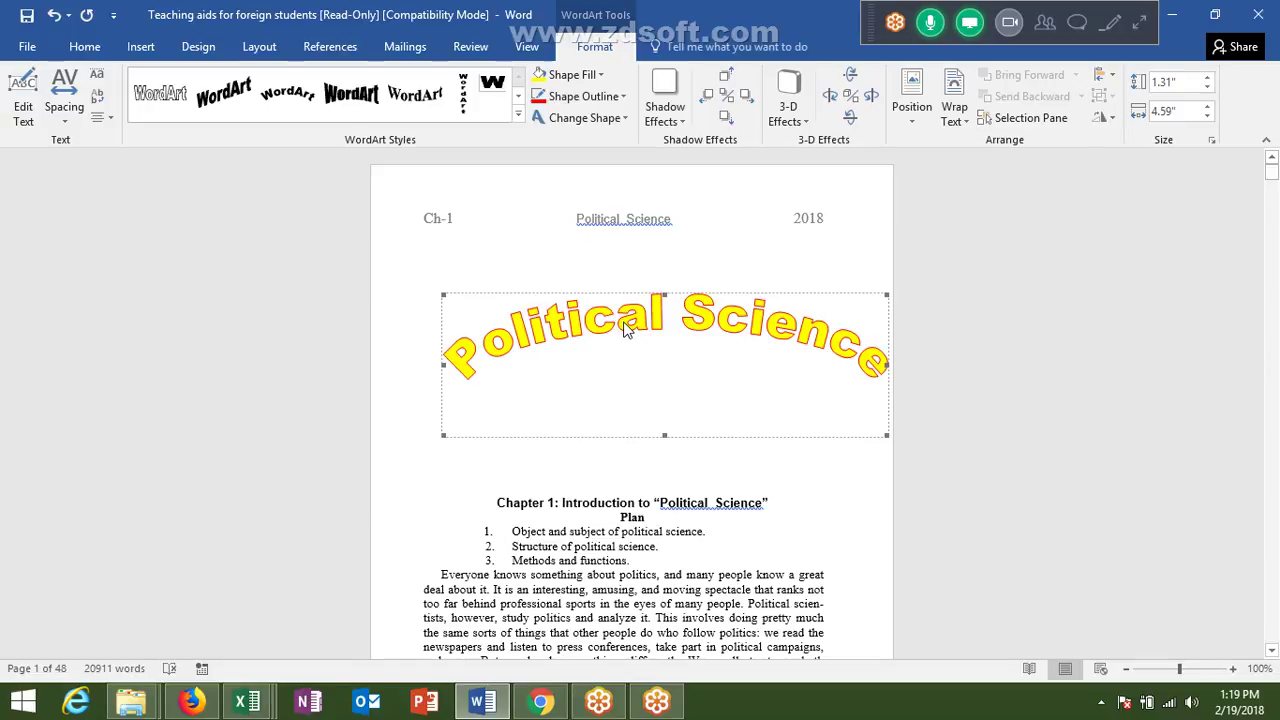
click(580, 120)
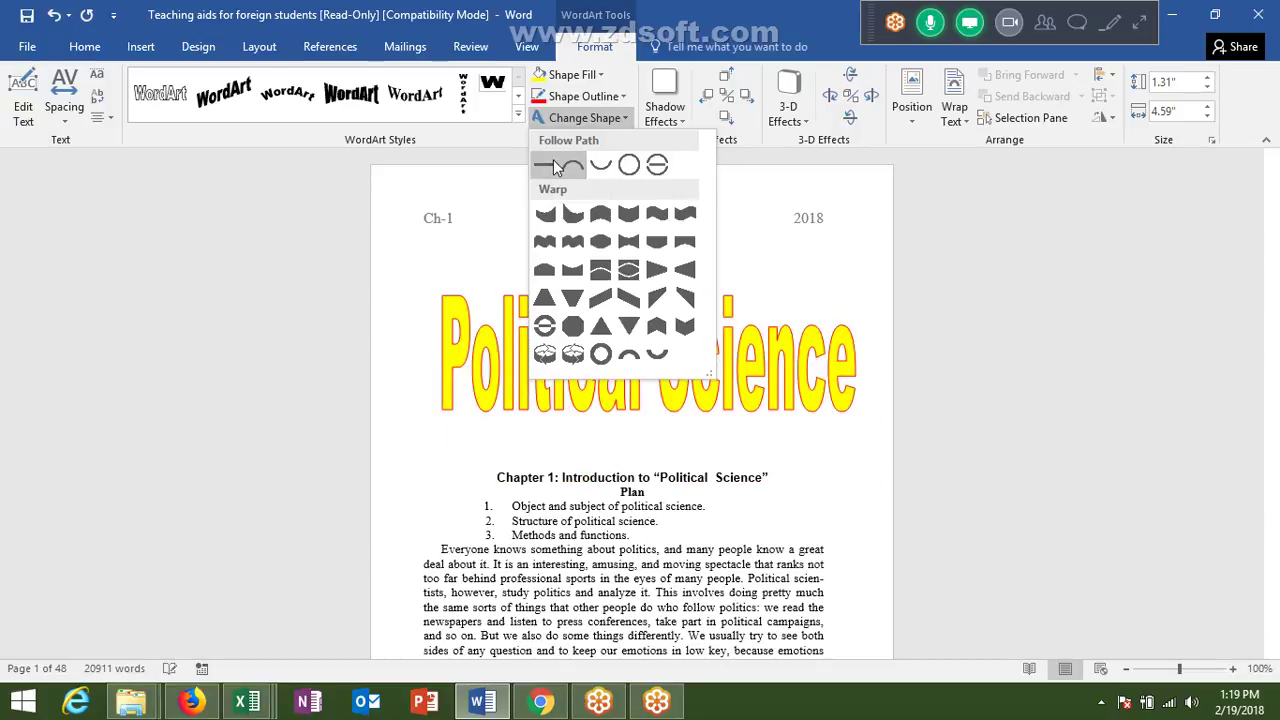
click(622, 584)
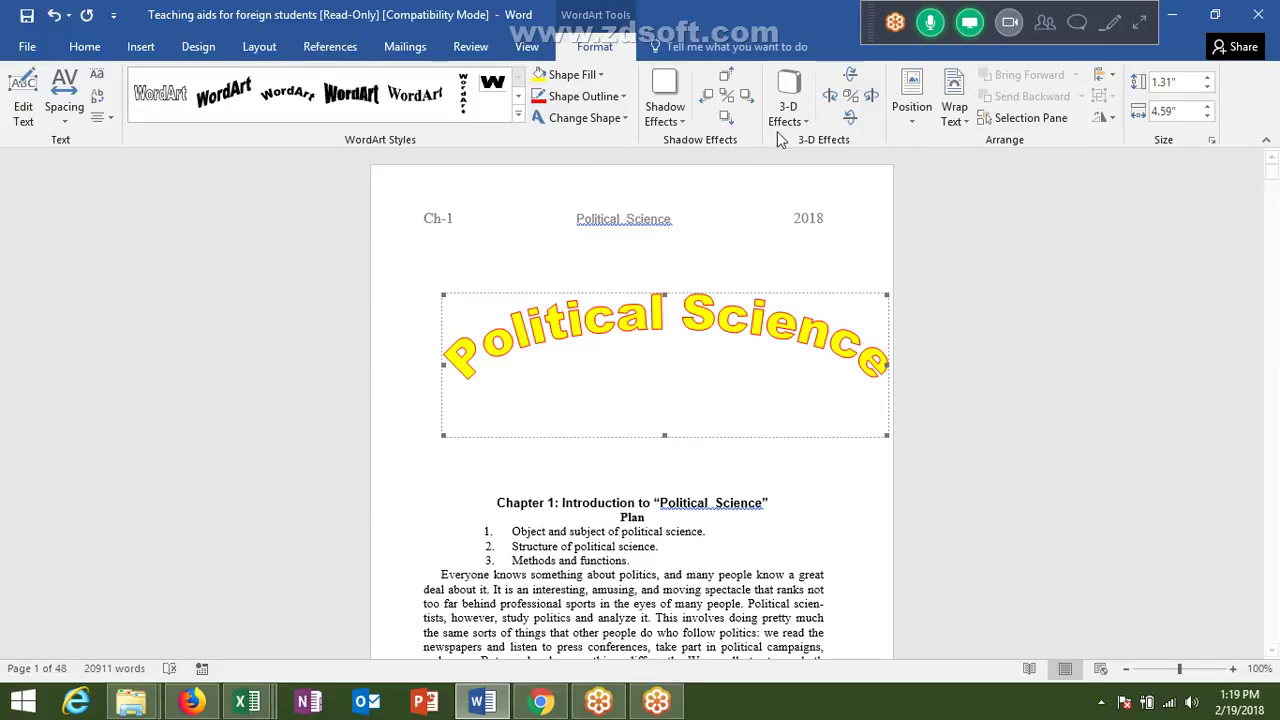
click(850, 118)
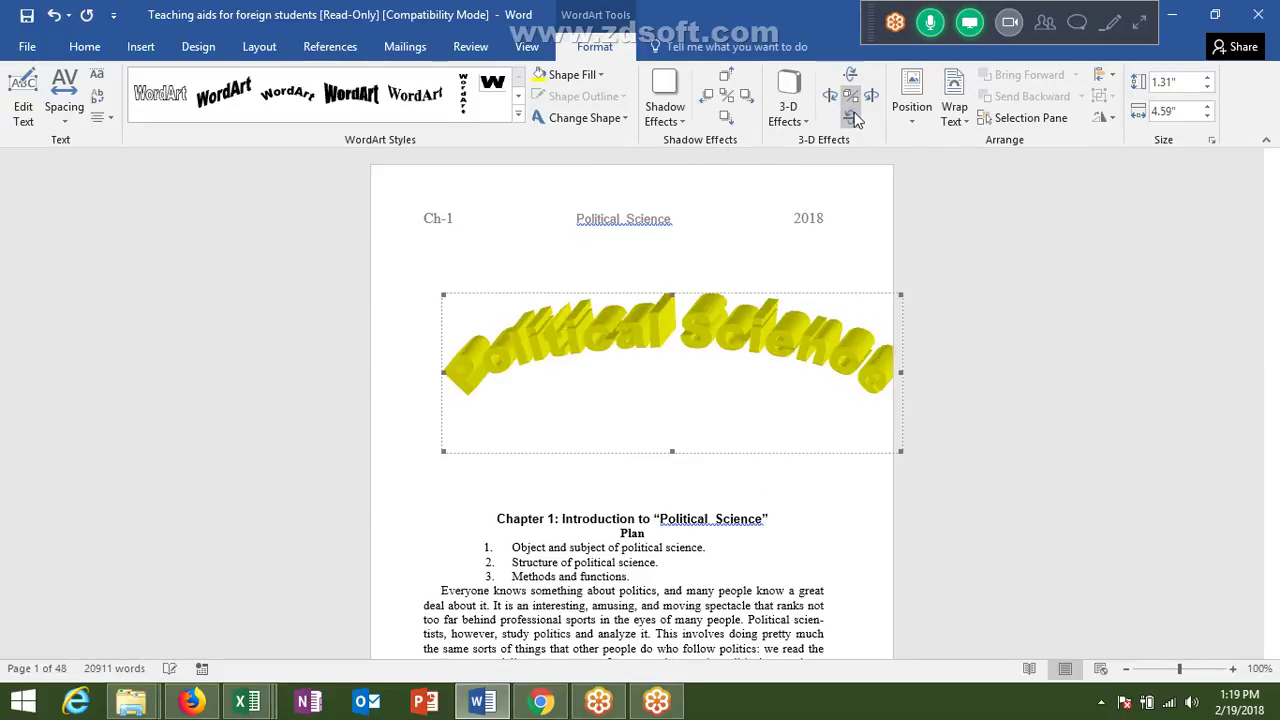
click(871, 95)
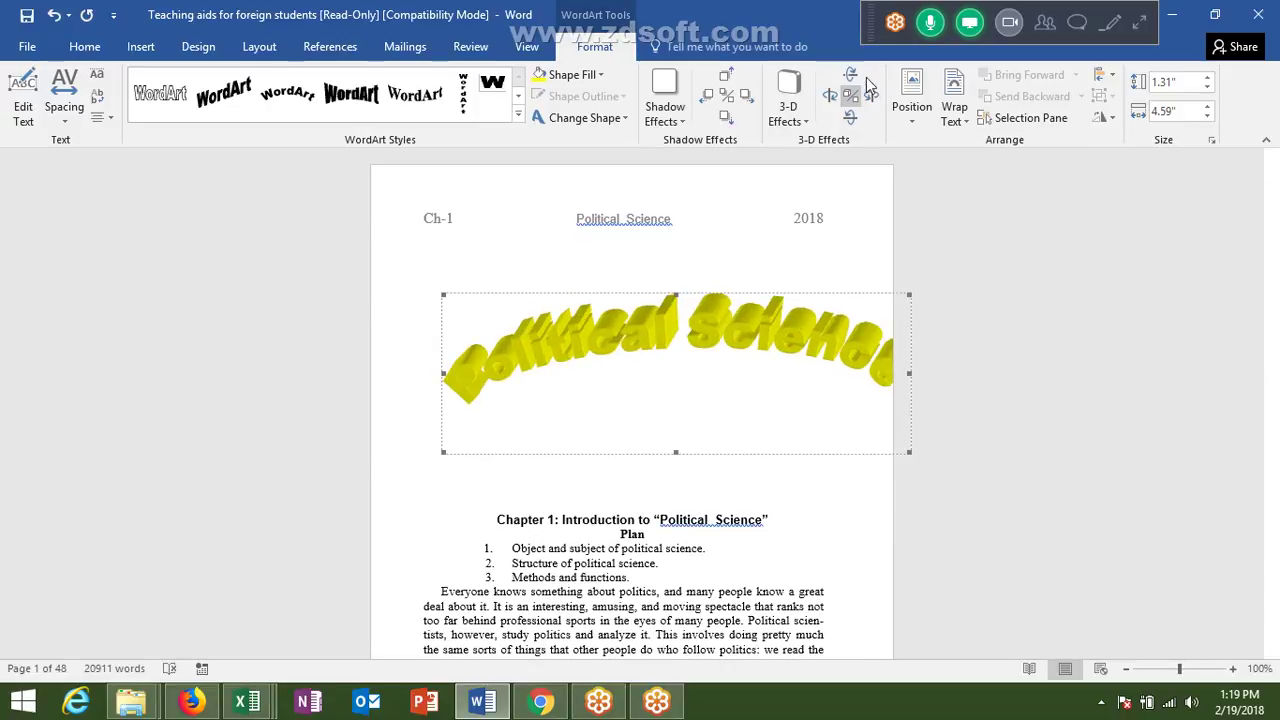
click(828, 98)
click(828, 97)
click(828, 97)
click(828, 97)
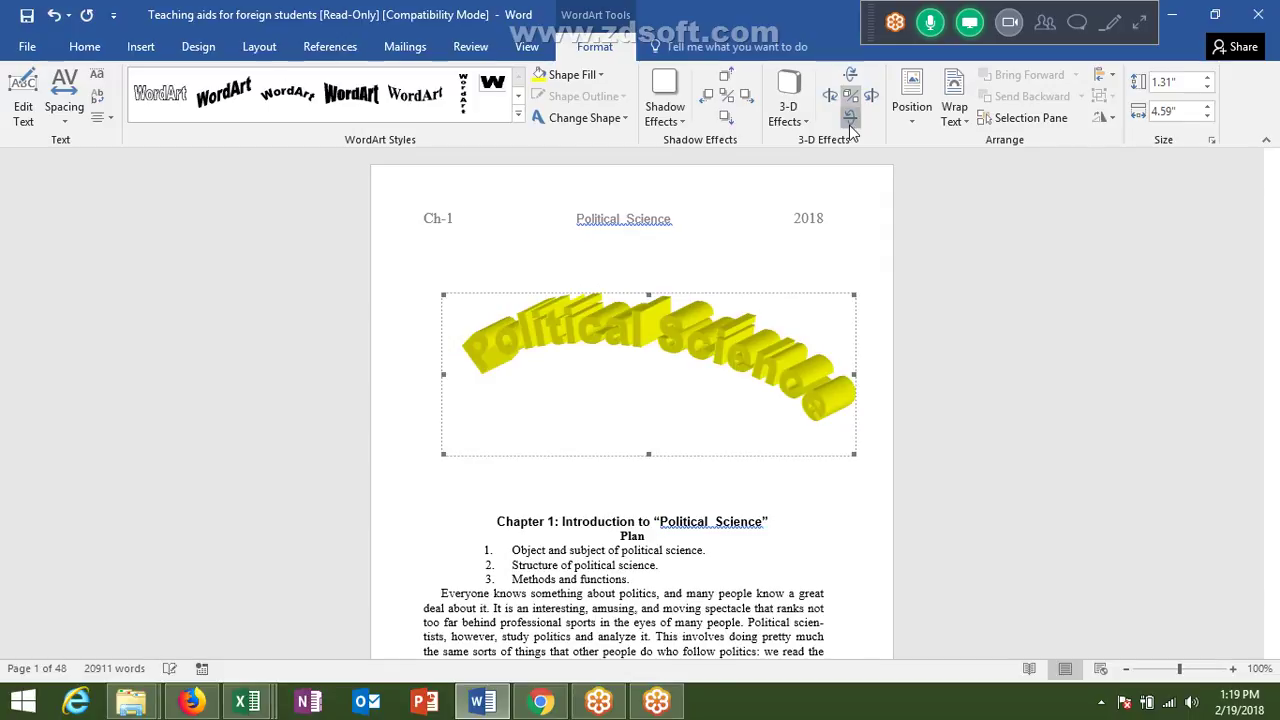
click(849, 124)
click(849, 124)
click(851, 104)
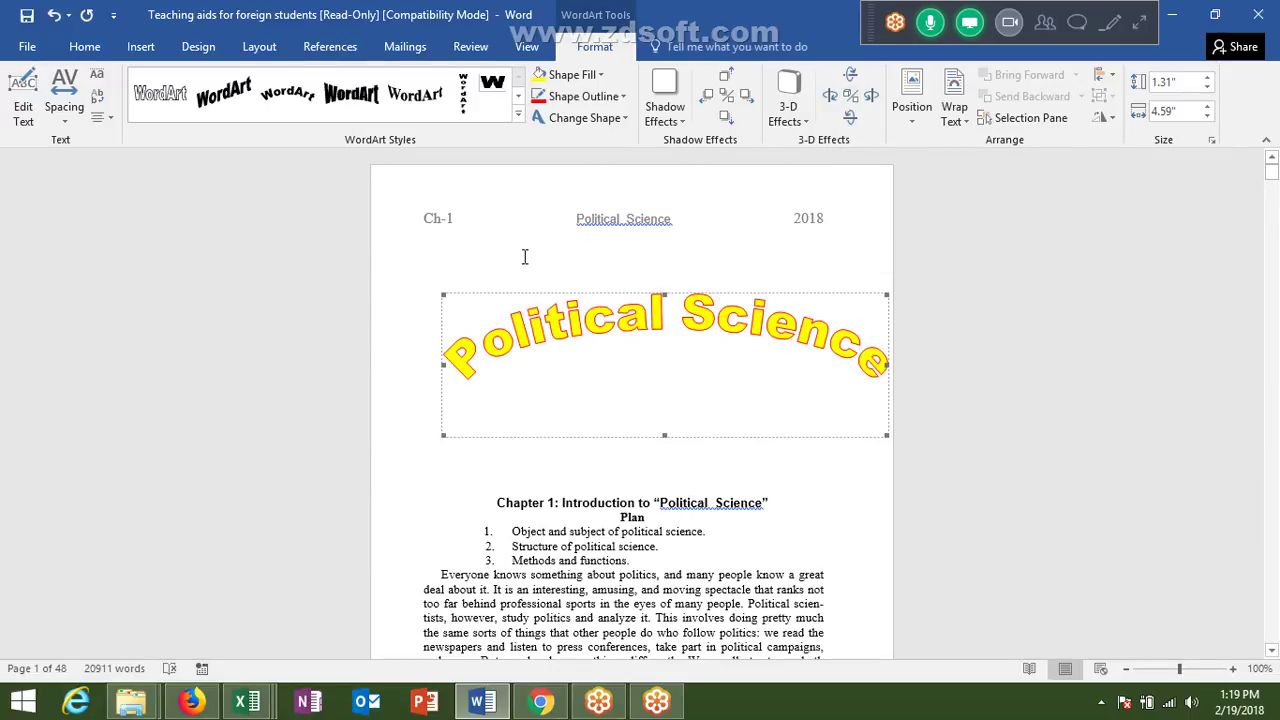
click(140, 47)
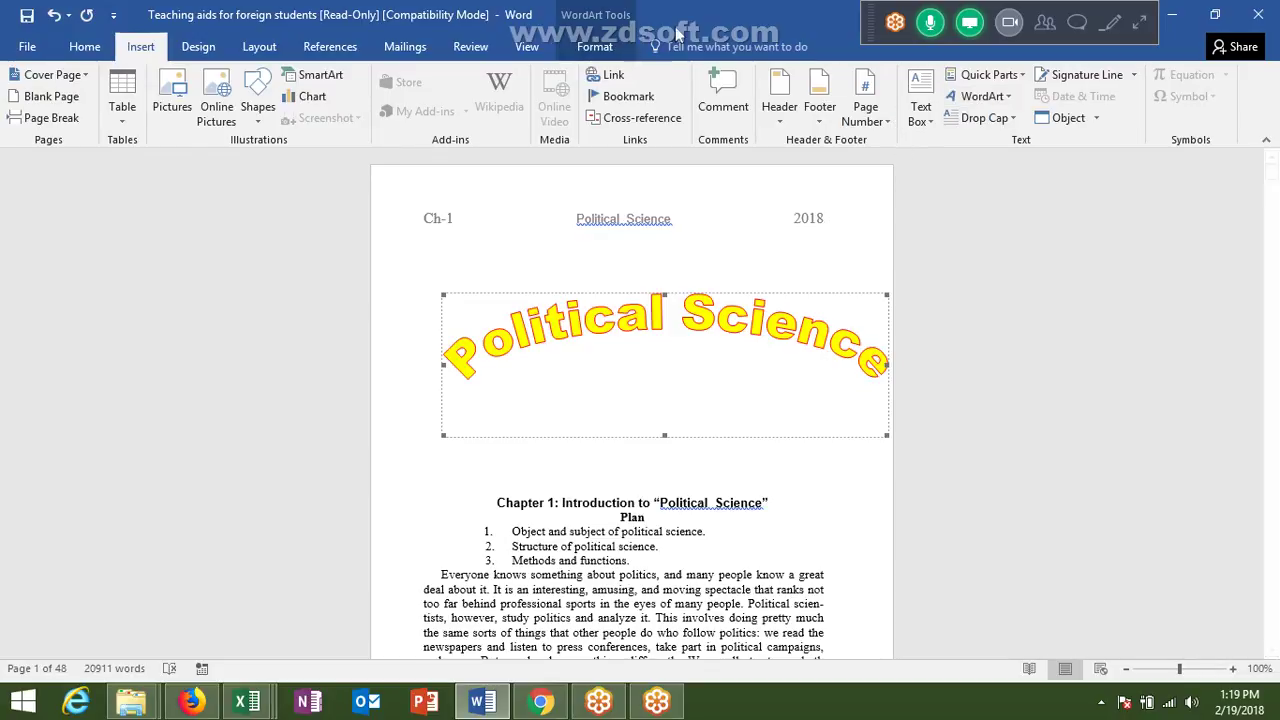
double_click(641, 10)
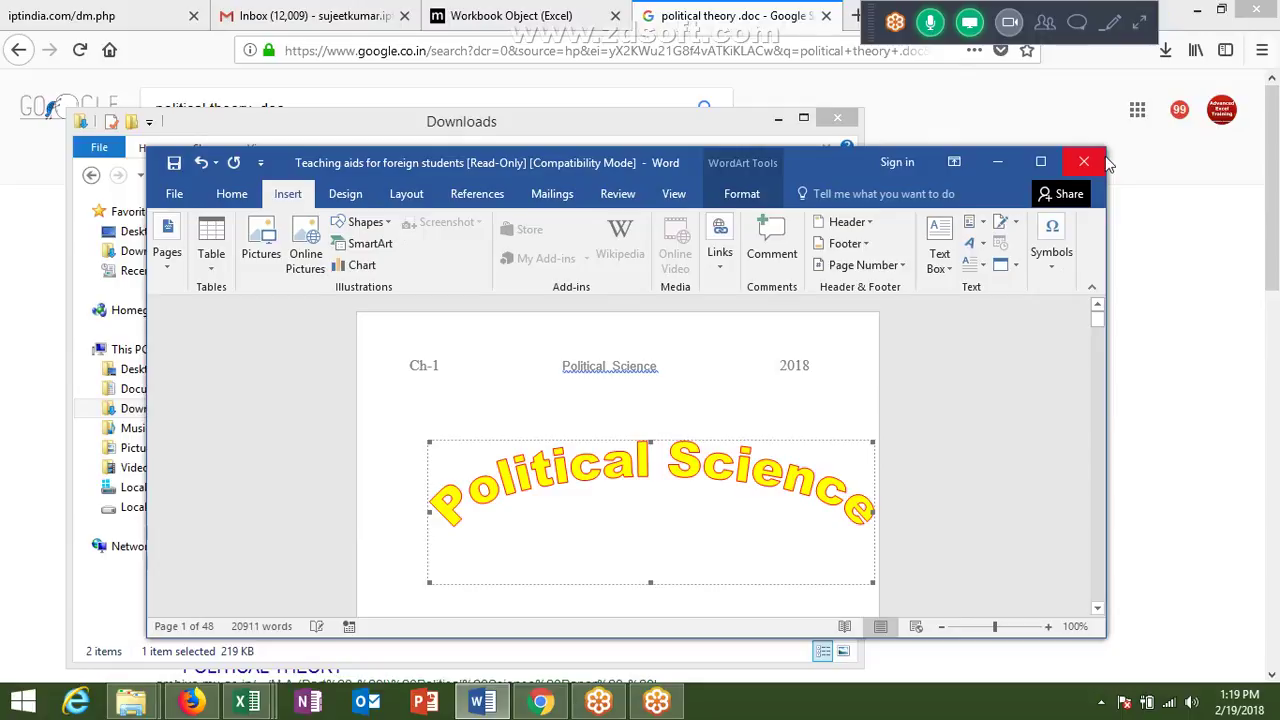
Close Word without saving the document and reveal the hidden notification-area icons
click(1103, 162)
click(639, 374)
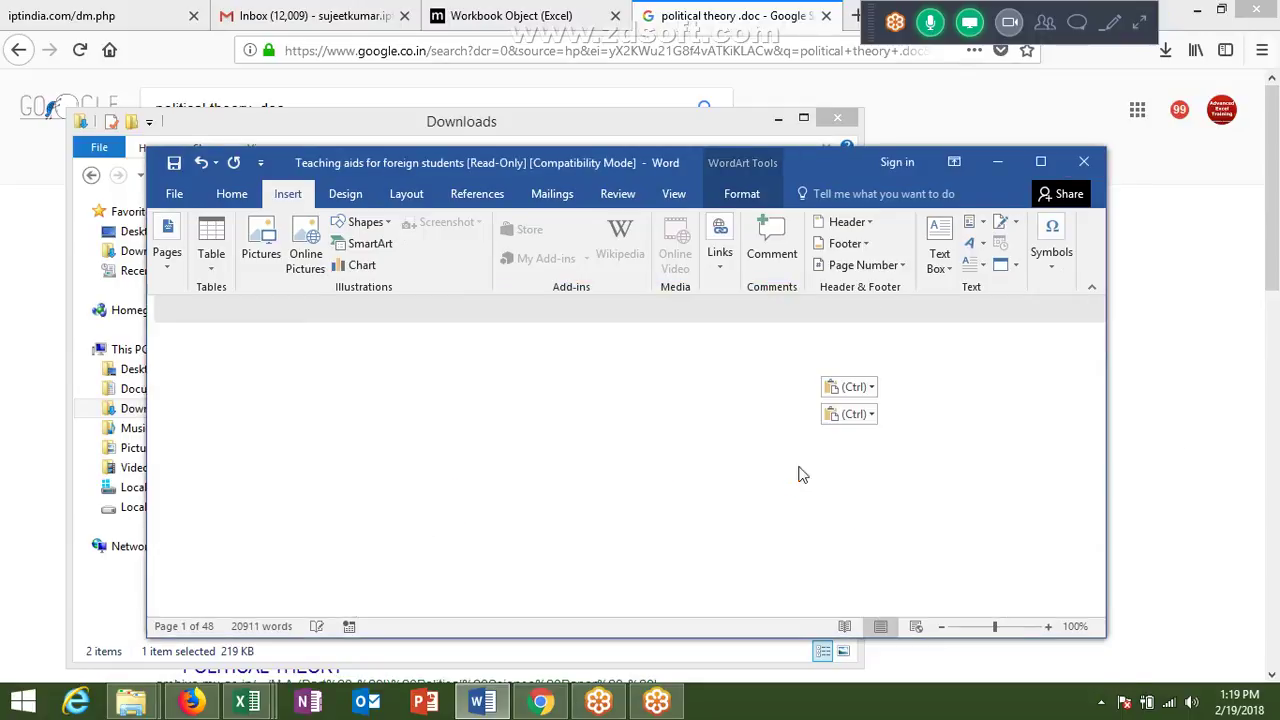
click(1101, 702)
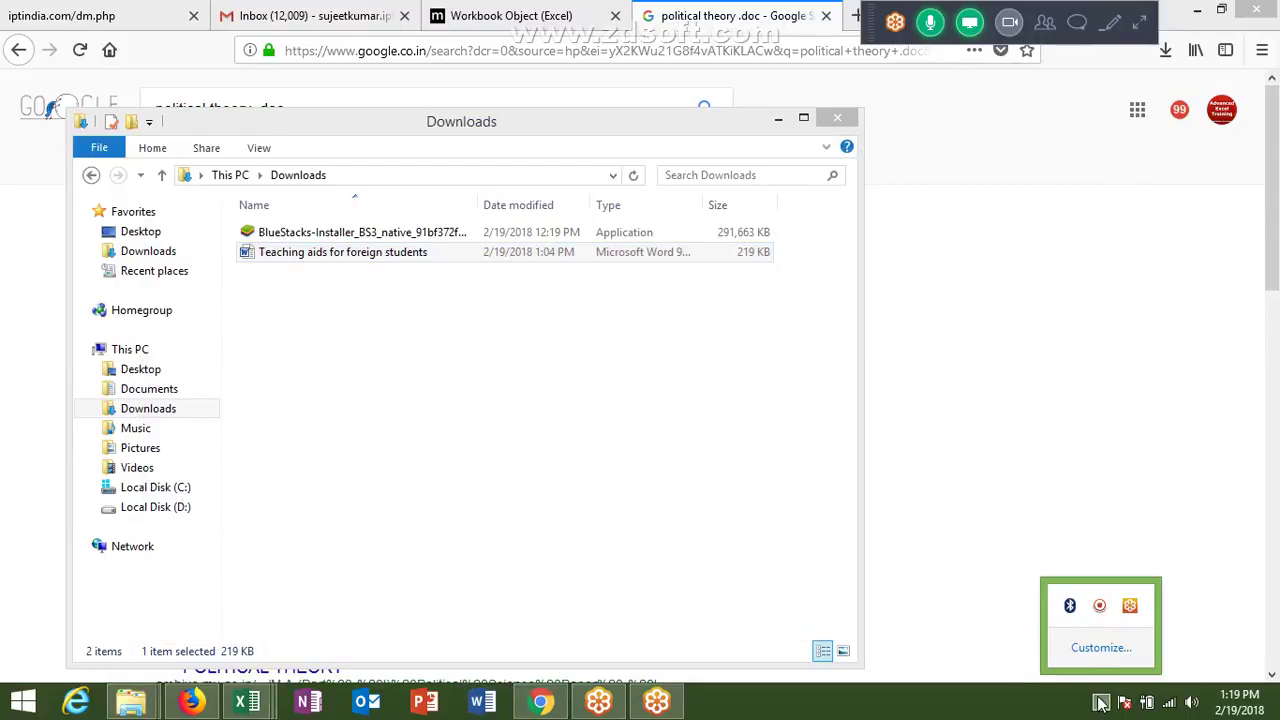